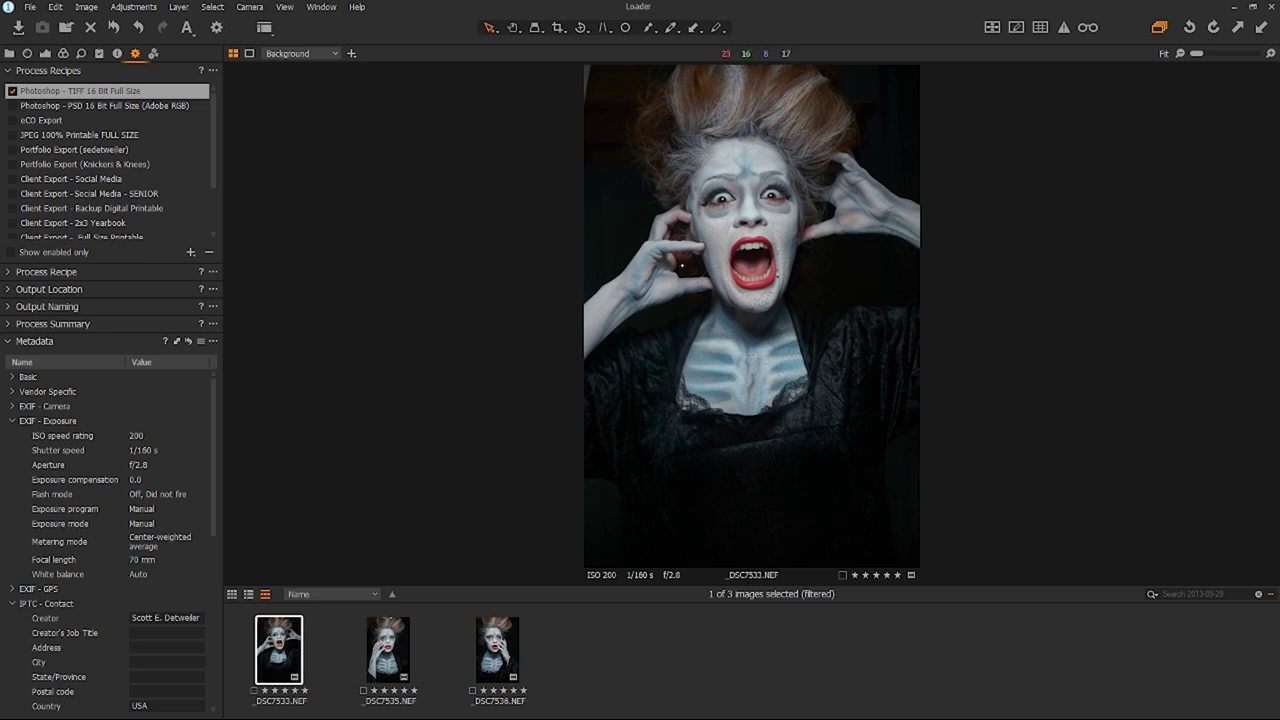
Step: Select all three portraits and process them with the Photoshop - TIFF 16 Bit Full Size recipe
{"action": "left_click", "coordinate": [388, 650]}
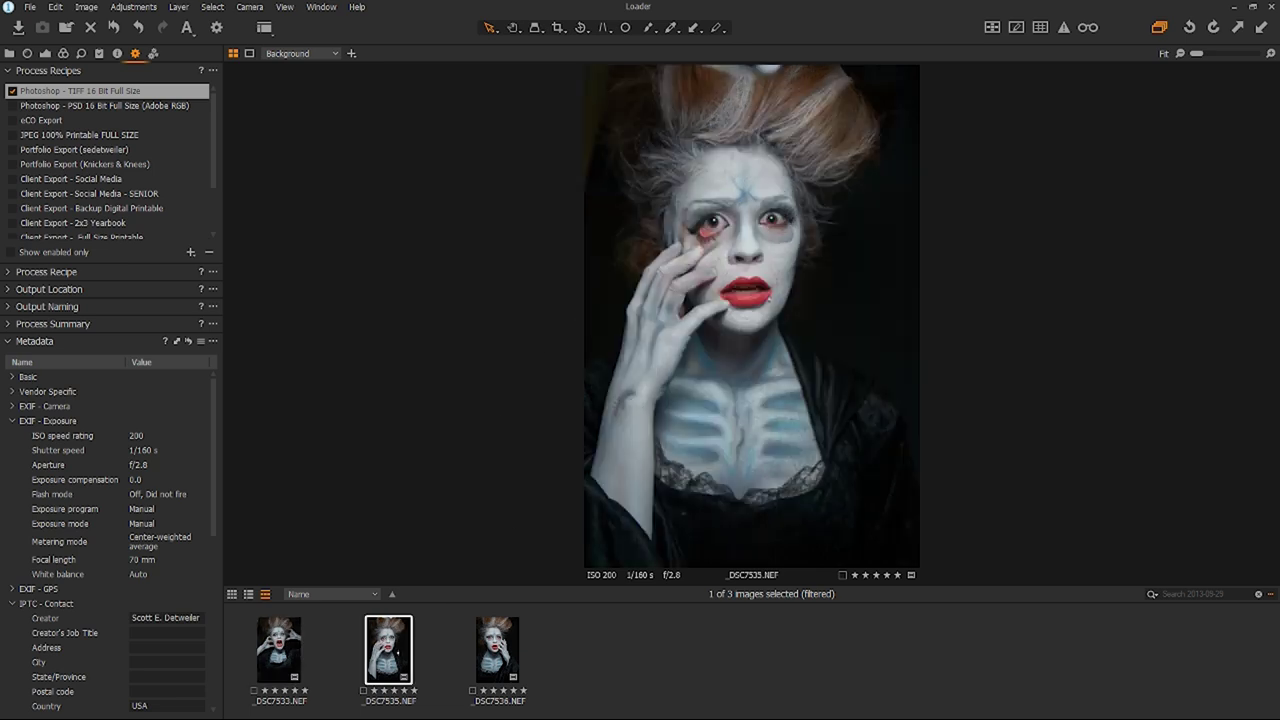
{"action": "left_click", "coordinate": [497, 650]}
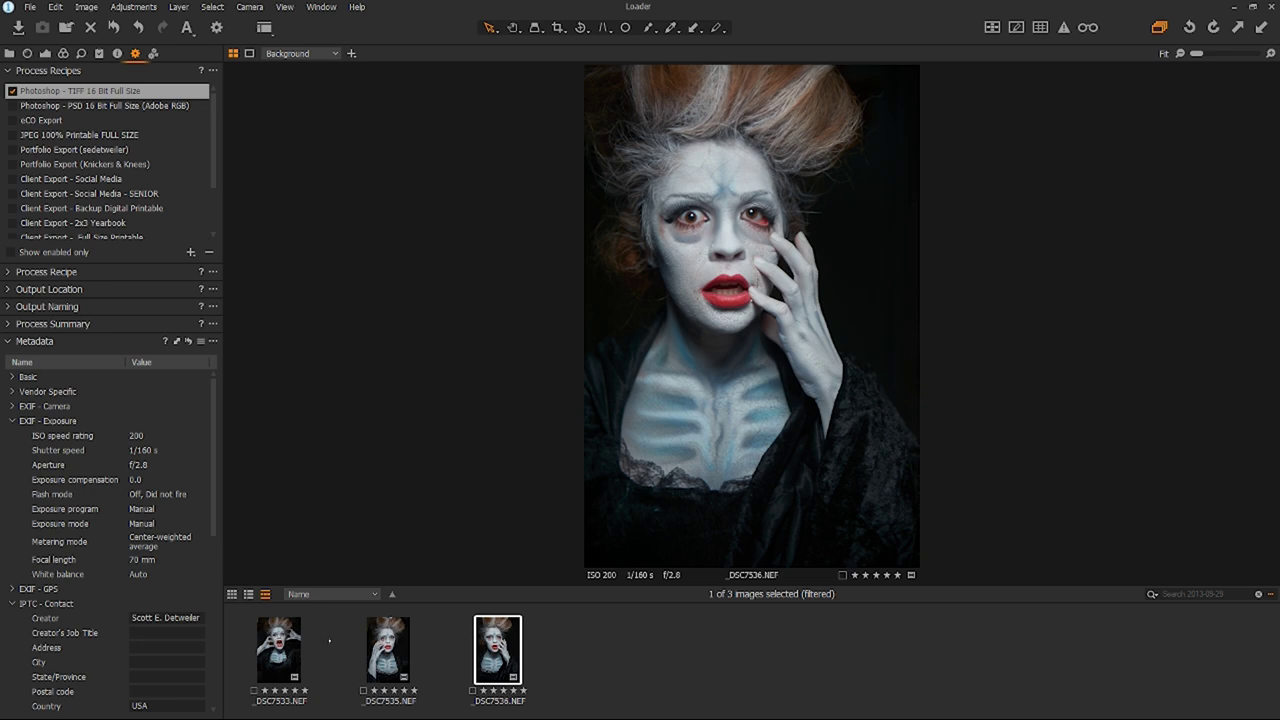
{"action": "left_click", "coordinate": [388, 668], "text": "ctrl"}
{"action": "left_click", "coordinate": [275, 676], "text": "ctrl"}
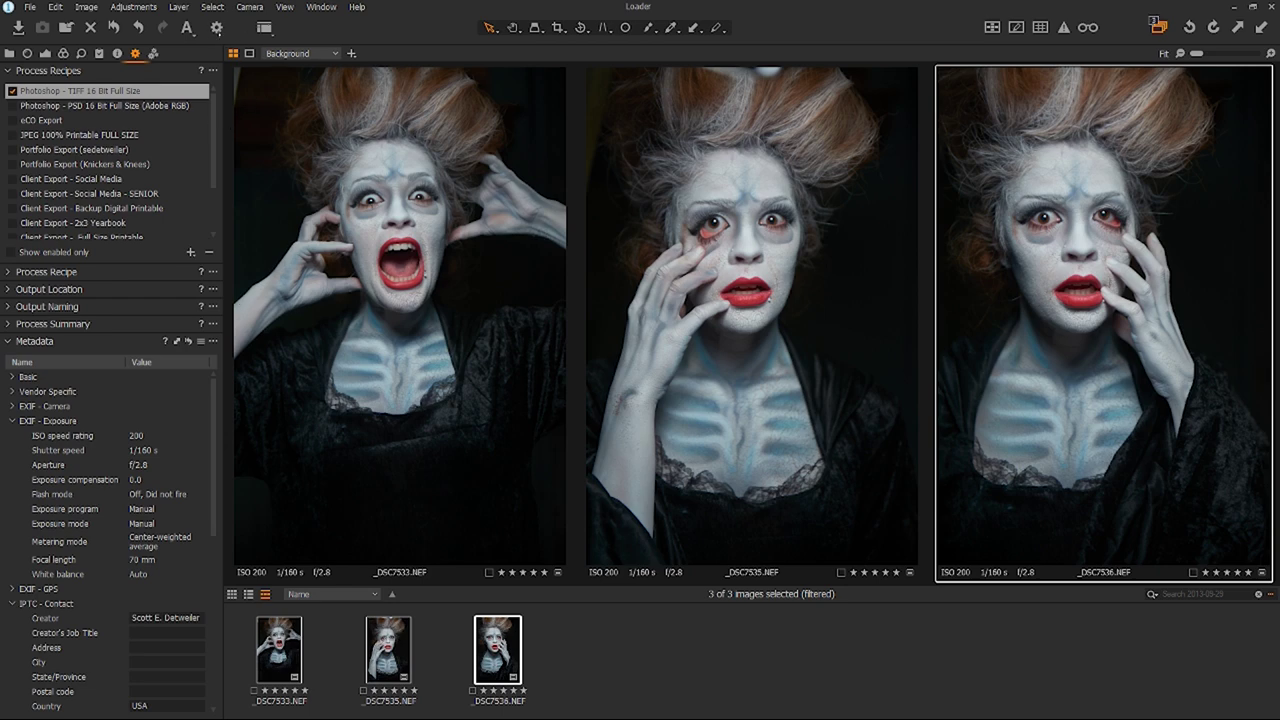
{"action": "left_click", "coordinate": [216, 27]}
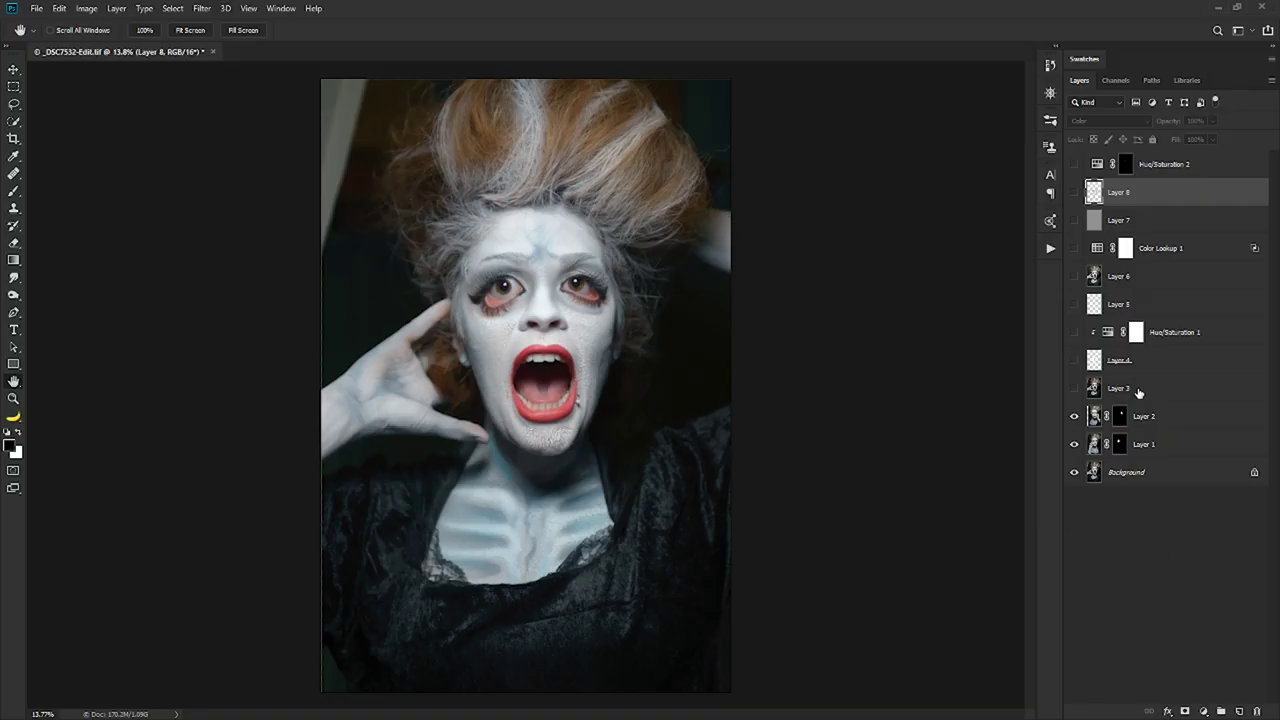
Step: Make all hidden layers of _DSC7532-Edit.tif visible to show the teal-graded edit
{"action": "left_click_drag", "start_coordinate": [1074, 164], "coordinate": [1075, 398]}
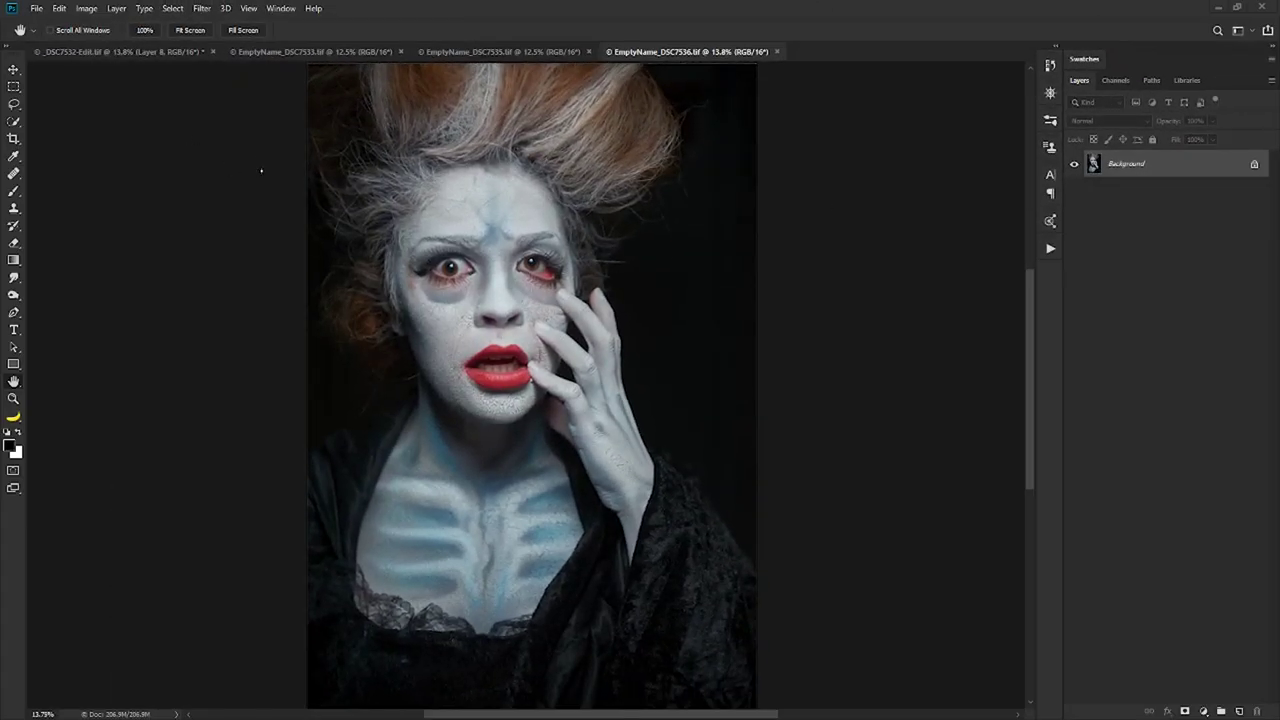
Step: Bring the two other portraits into EmptyName_DSC7533.tif as Layer 1 and Layer 2
{"action": "key", "text": "v"}
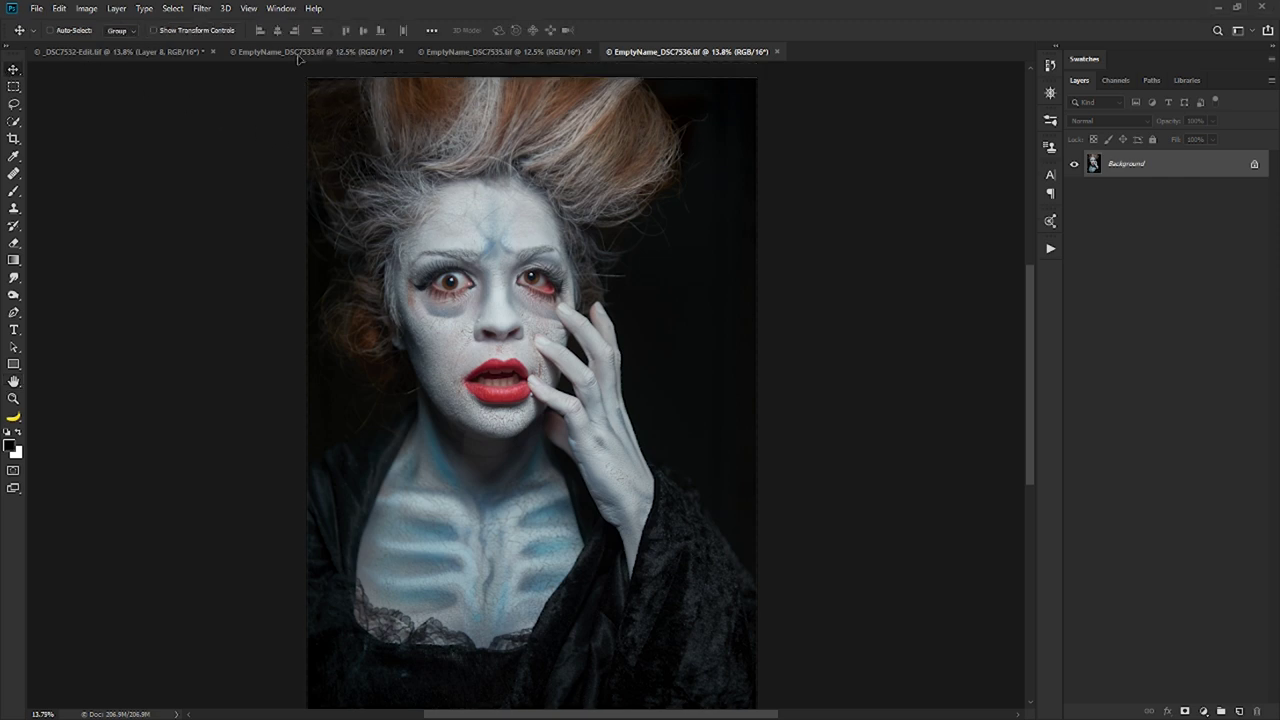
{"action": "left_click", "coordinate": [297, 52]}
{"action": "key", "text": "ctrl+v"}
{"action": "left_click", "coordinate": [598, 47]}
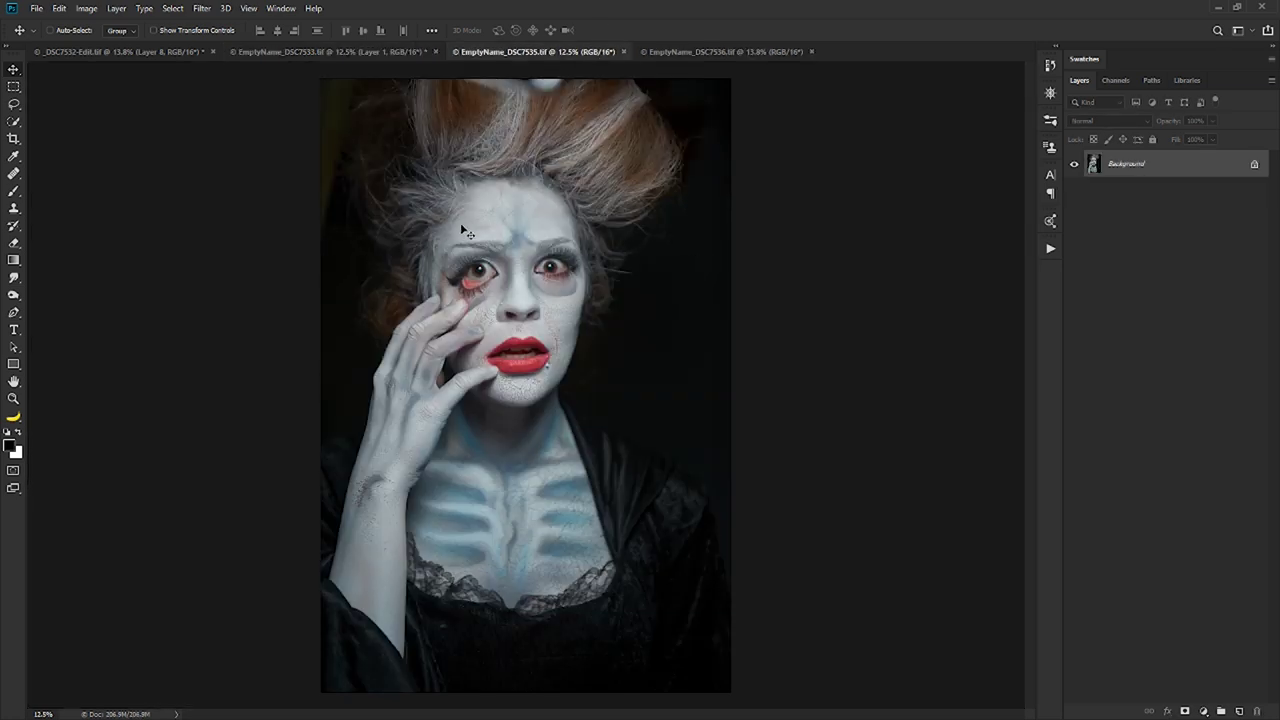
{"action": "left_click_drag", "start_coordinate": [330, 56], "coordinate": [526, 323]}
Step: Hide Layer 2, set Layer 1 to 50% opacity and align its face over the background face
{"action": "left_click", "coordinate": [1074, 163]}
{"action": "left_click", "coordinate": [1140, 196]}
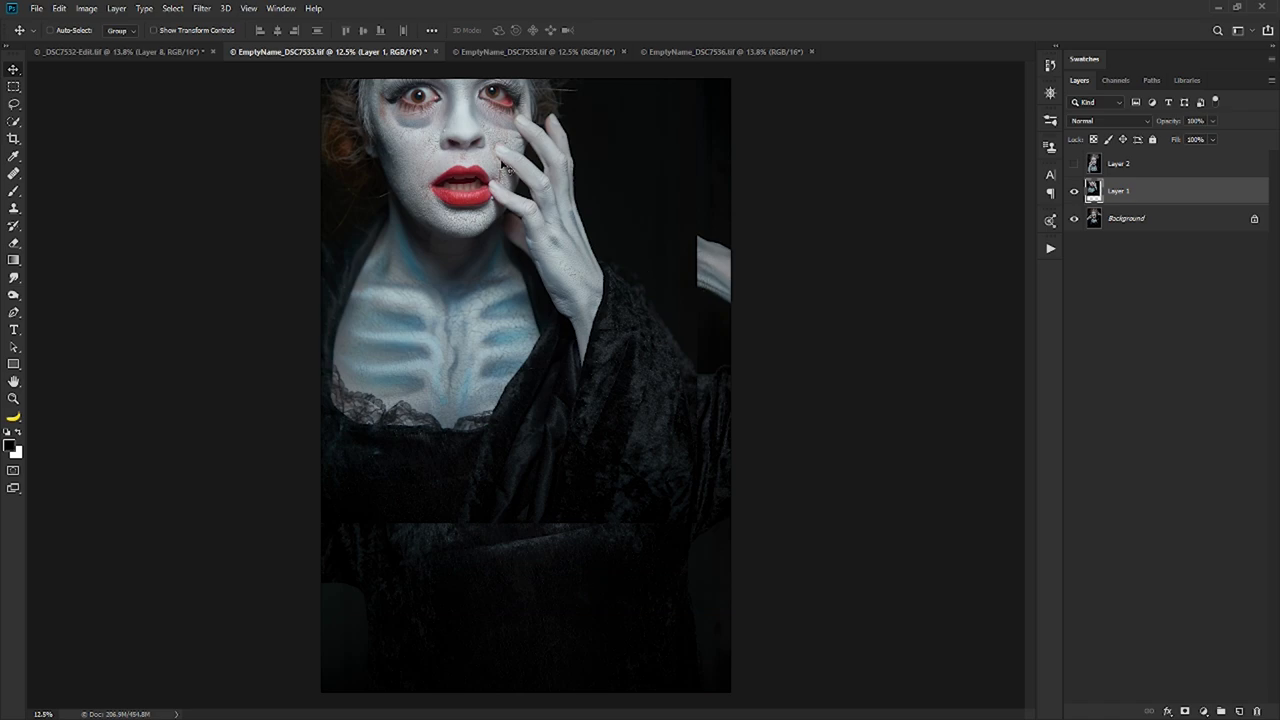
{"action": "key", "text": "z"}
{"action": "left_click_drag", "start_coordinate": [503, 160], "coordinate": [1090, 178]}
{"action": "key", "text": "5"}
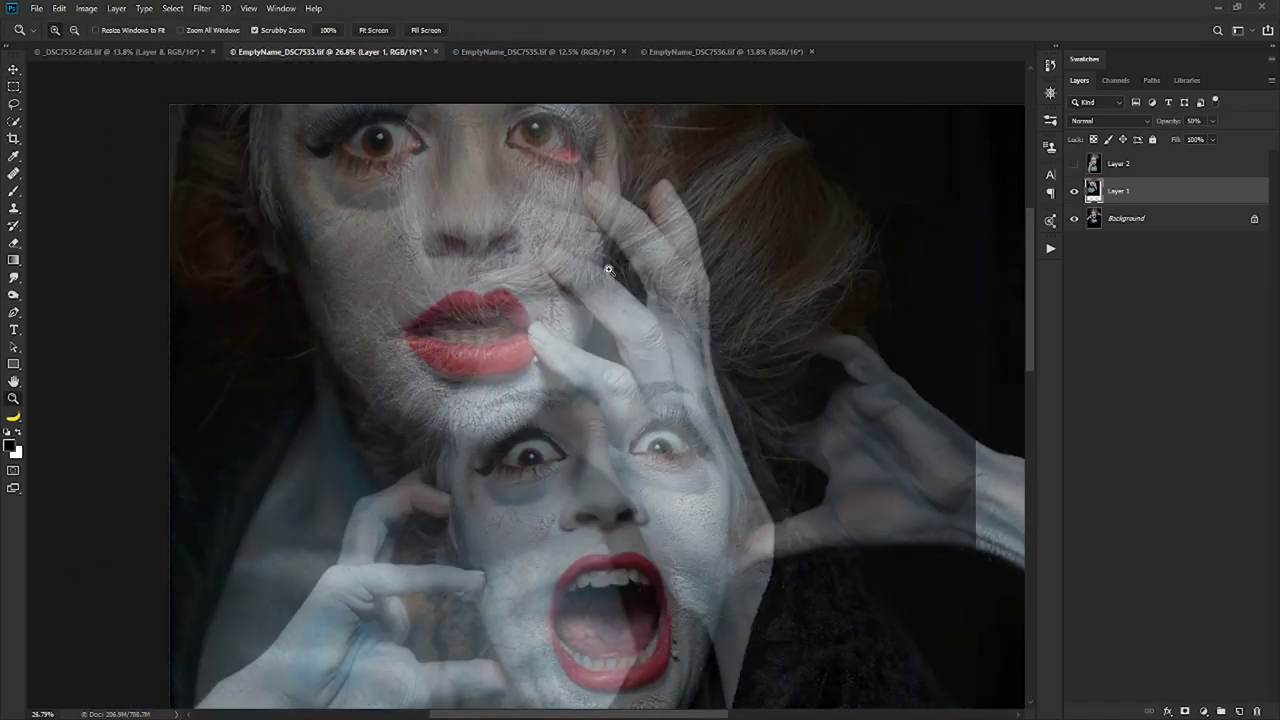
{"action": "key", "text": "v"}
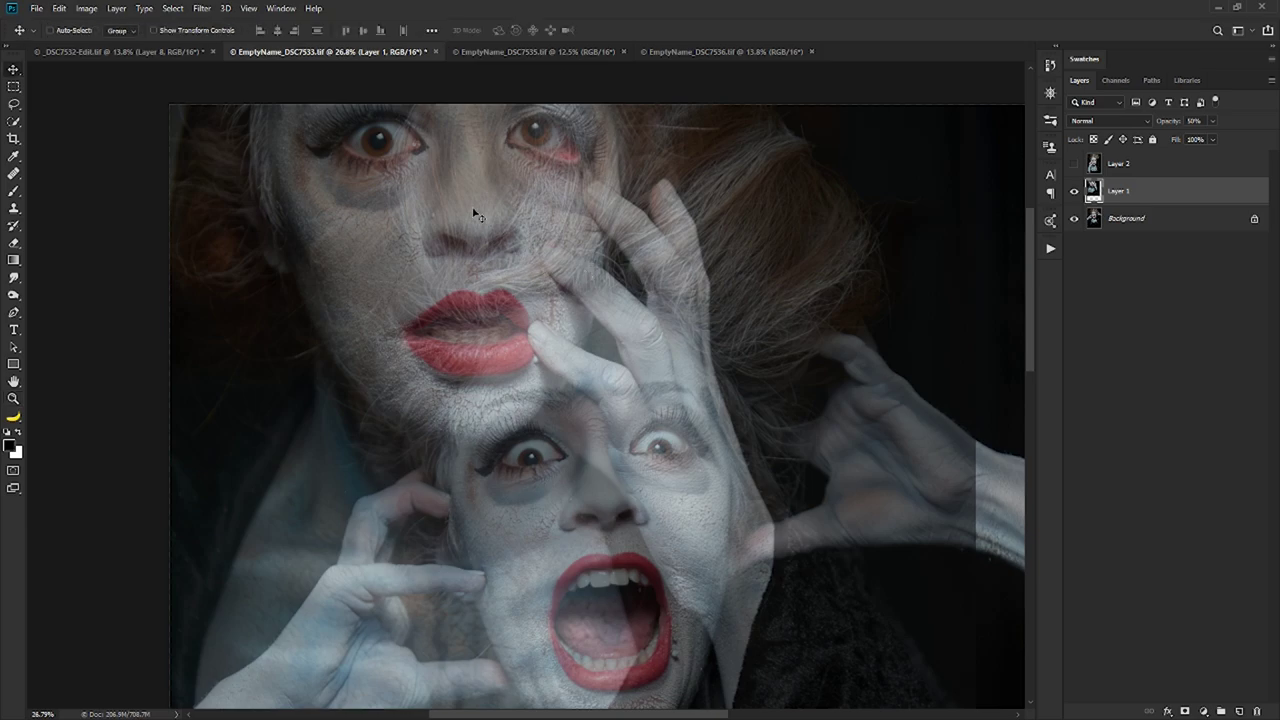
{"action": "left_click_drag", "start_coordinate": [480, 218], "coordinate": [733, 309]}
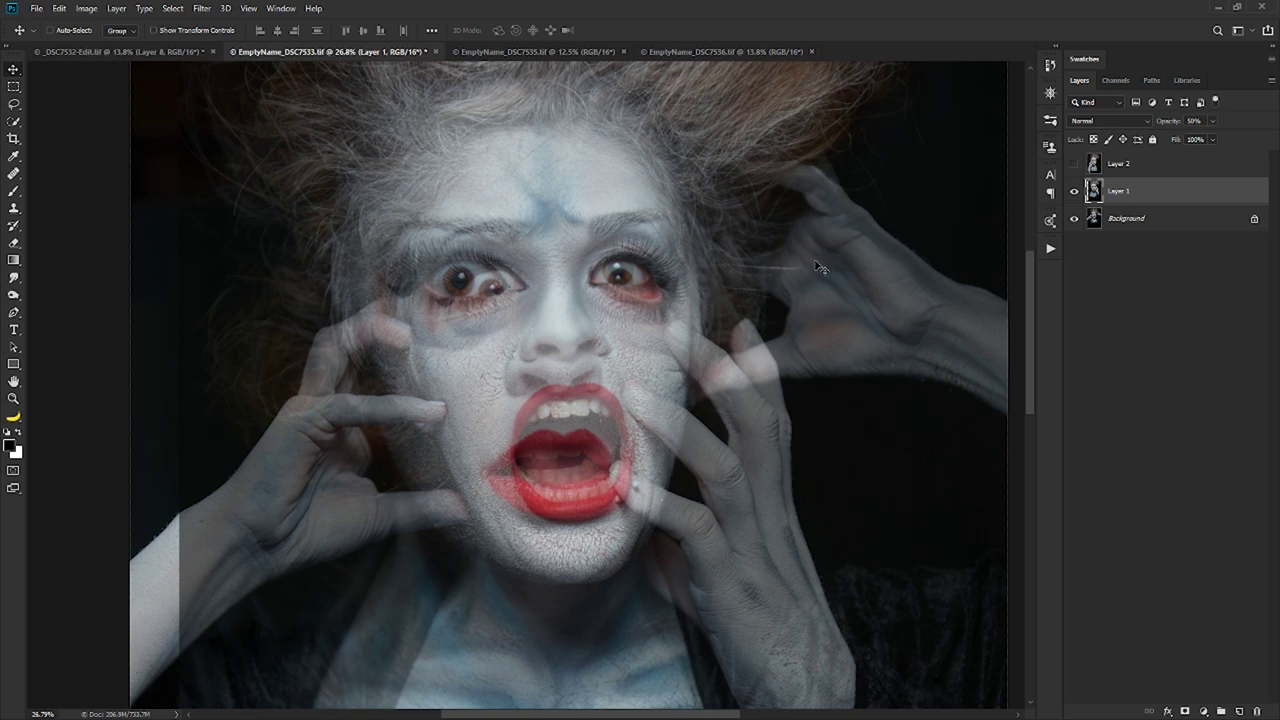
Step: Restore Layer 1 to 100%, add a black mask, and set brush opacity and flow to 100%
{"action": "key", "text": "0"}
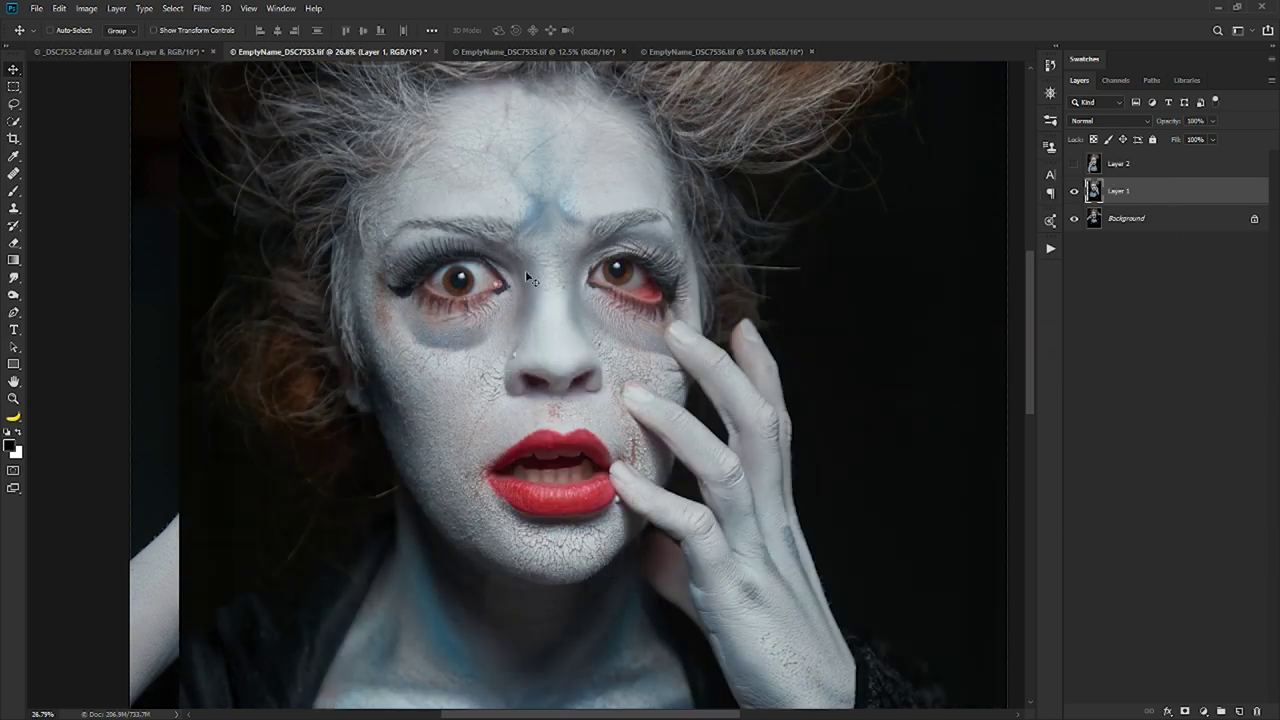
{"action": "left_click", "coordinate": [1186, 711], "text": "alt"}
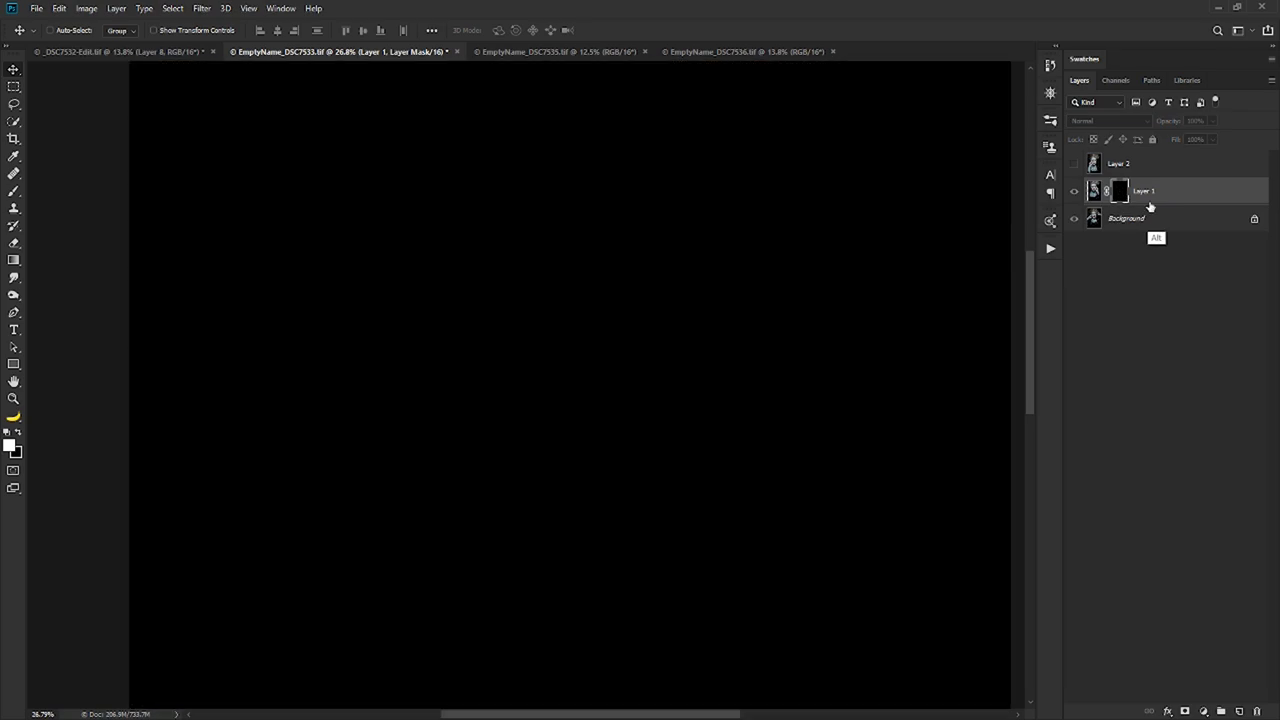
{"action": "left_click", "coordinate": [1120, 195], "text": "alt"}
{"action": "left_click", "coordinate": [1136, 200], "text": "alt"}
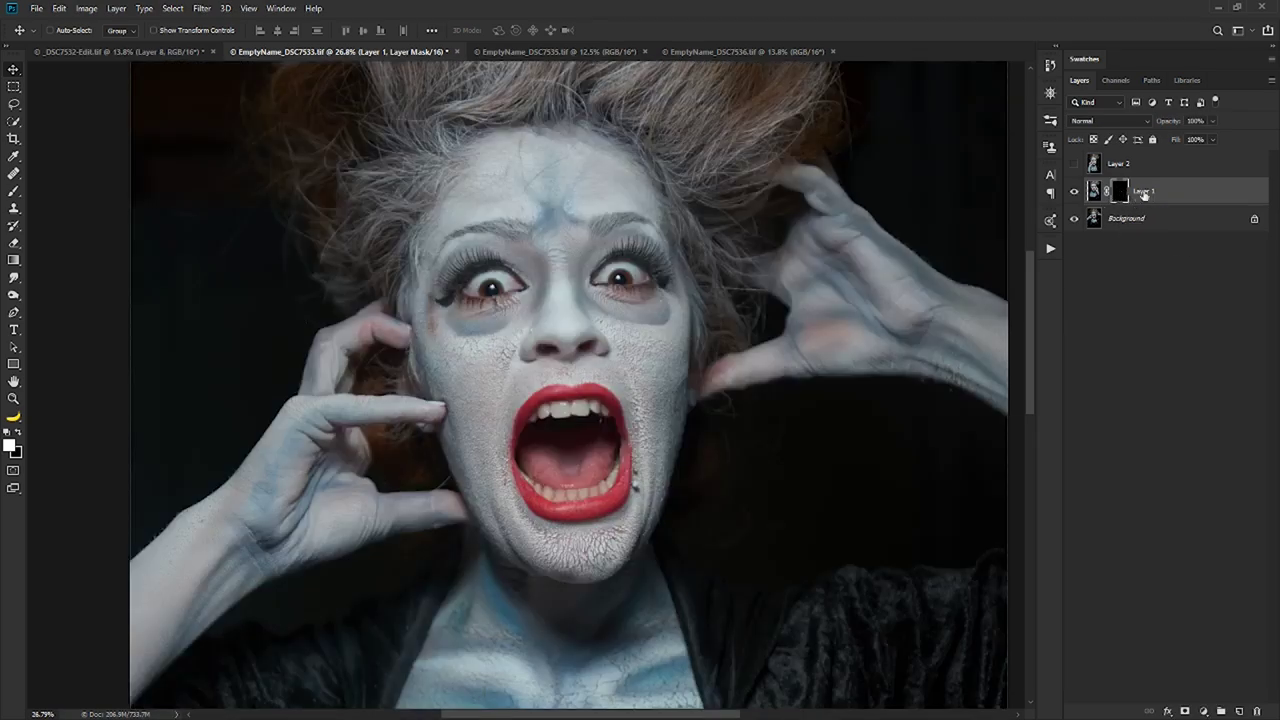
{"action": "key", "text": "z"}
{"action": "left_click_drag", "start_coordinate": [633, 277], "coordinate": [661, 283]}
{"action": "key", "text": "b"}
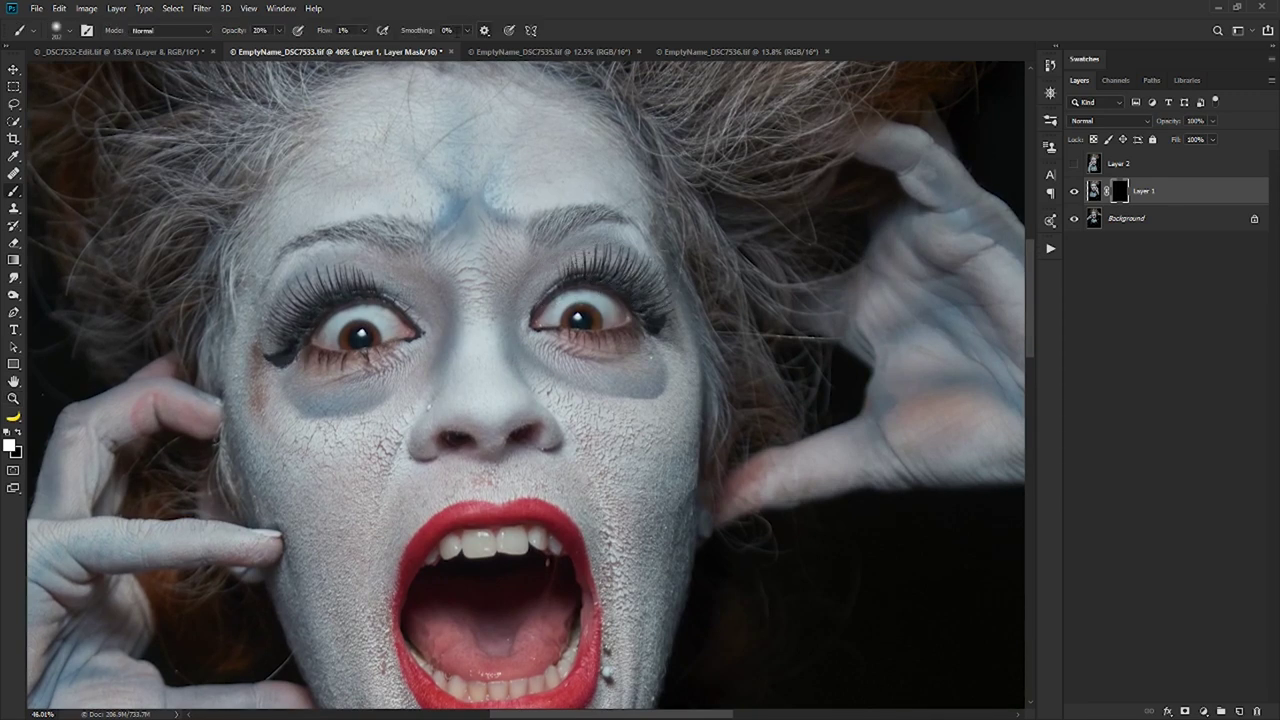
{"action": "left_click_drag", "start_coordinate": [322, 31], "coordinate": [382, 30]}
{"action": "left_click_drag", "start_coordinate": [234, 31], "coordinate": [327, 33]}
Step: Paint the mask to reveal the reddened right-side eye, brow and under-eye, refining edges with black
{"action": "mouse_move", "coordinate": [600, 340]}
{"action": "left_mouse_down"}
{"action": "mouse_move", "coordinate": [578, 301]}
{"action": "mouse_move", "coordinate": [575, 319]}
{"action": "mouse_move", "coordinate": [556, 301]}
{"action": "mouse_move", "coordinate": [553, 353]}
{"action": "mouse_move", "coordinate": [533, 309]}
{"action": "mouse_move", "coordinate": [585, 359]}
{"action": "mouse_move", "coordinate": [625, 374]}
{"action": "mouse_move", "coordinate": [641, 328]}
{"action": "mouse_move", "coordinate": [608, 268]}
{"action": "left_mouse_up"}
{"action": "key", "text": "alt"}
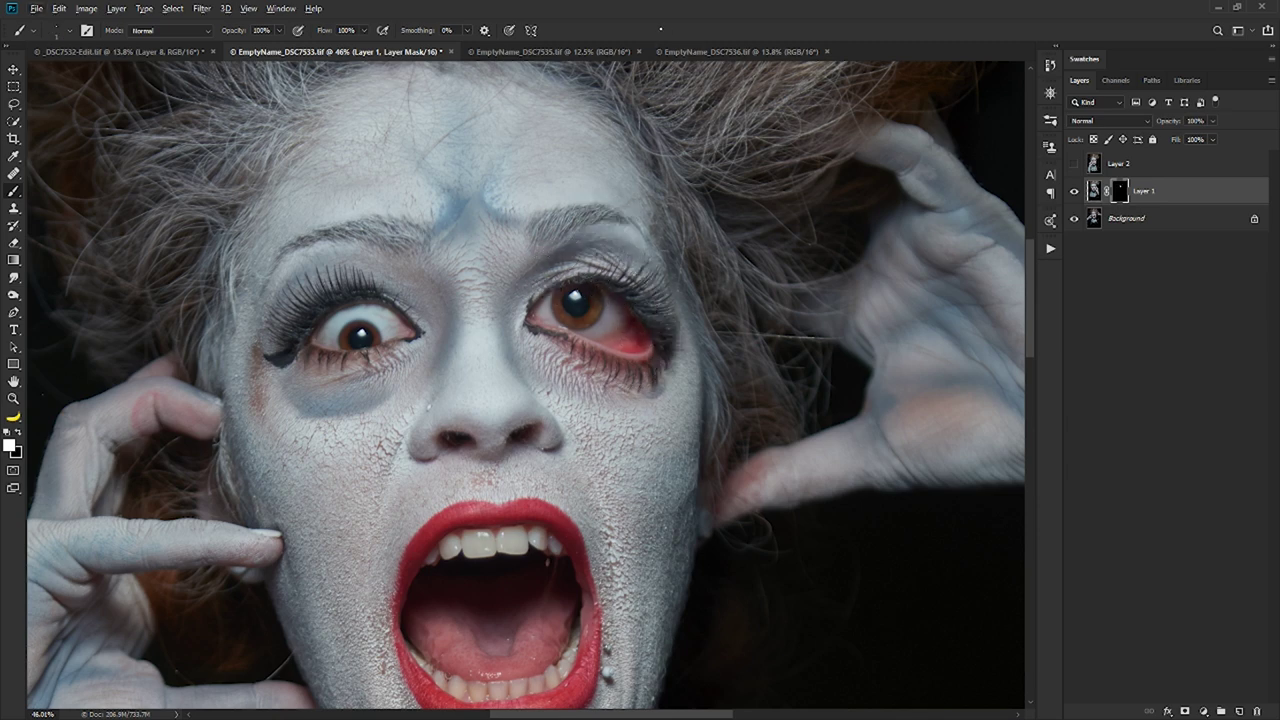
{"action": "left_click_drag", "start_coordinate": [574, 234], "coordinate": [580, 238]}
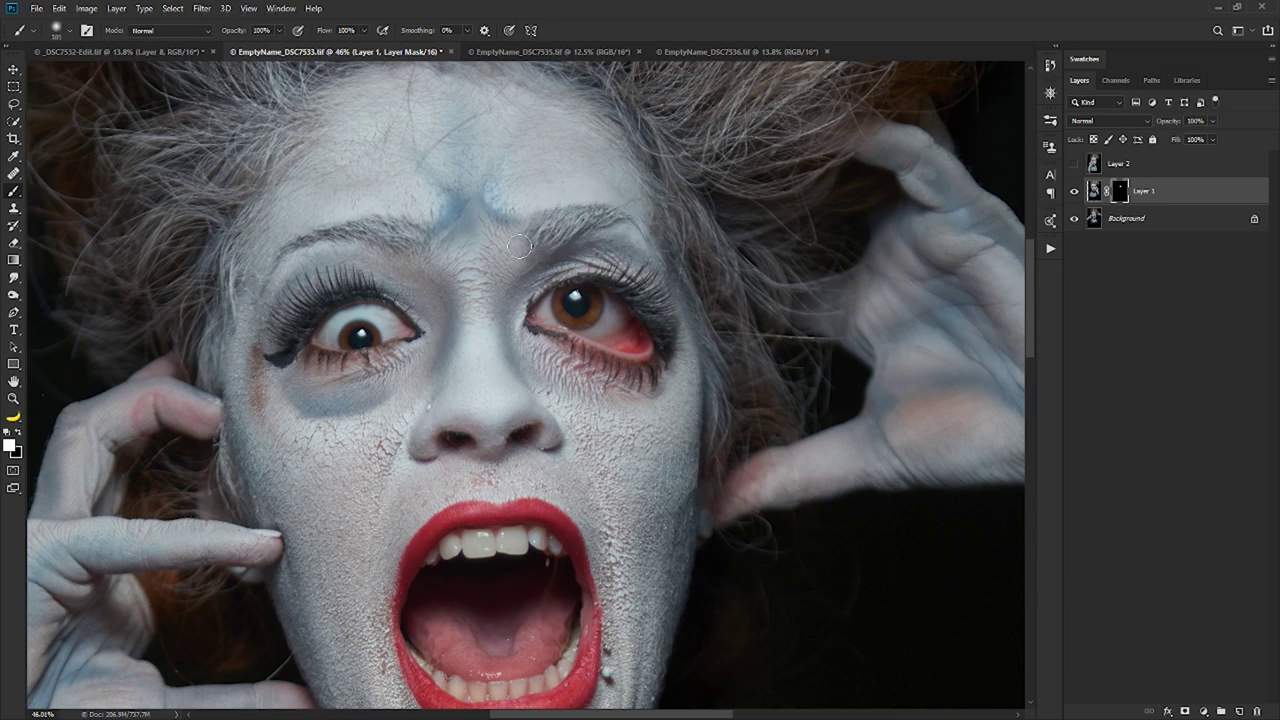
{"action": "mouse_move", "coordinate": [536, 234]}
{"action": "left_mouse_down"}
{"action": "mouse_move", "coordinate": [621, 223]}
{"action": "mouse_move", "coordinate": [635, 210]}
{"action": "mouse_move", "coordinate": [599, 217]}
{"action": "mouse_move", "coordinate": [638, 184]}
{"action": "mouse_move", "coordinate": [621, 185]}
{"action": "mouse_move", "coordinate": [667, 196]}
{"action": "mouse_move", "coordinate": [649, 224]}
{"action": "mouse_move", "coordinate": [558, 213]}
{"action": "mouse_move", "coordinate": [620, 212]}
{"action": "mouse_move", "coordinate": [512, 248]}
{"action": "mouse_move", "coordinate": [640, 235]}
{"action": "left_mouse_up"}
{"action": "key", "text": "x"}
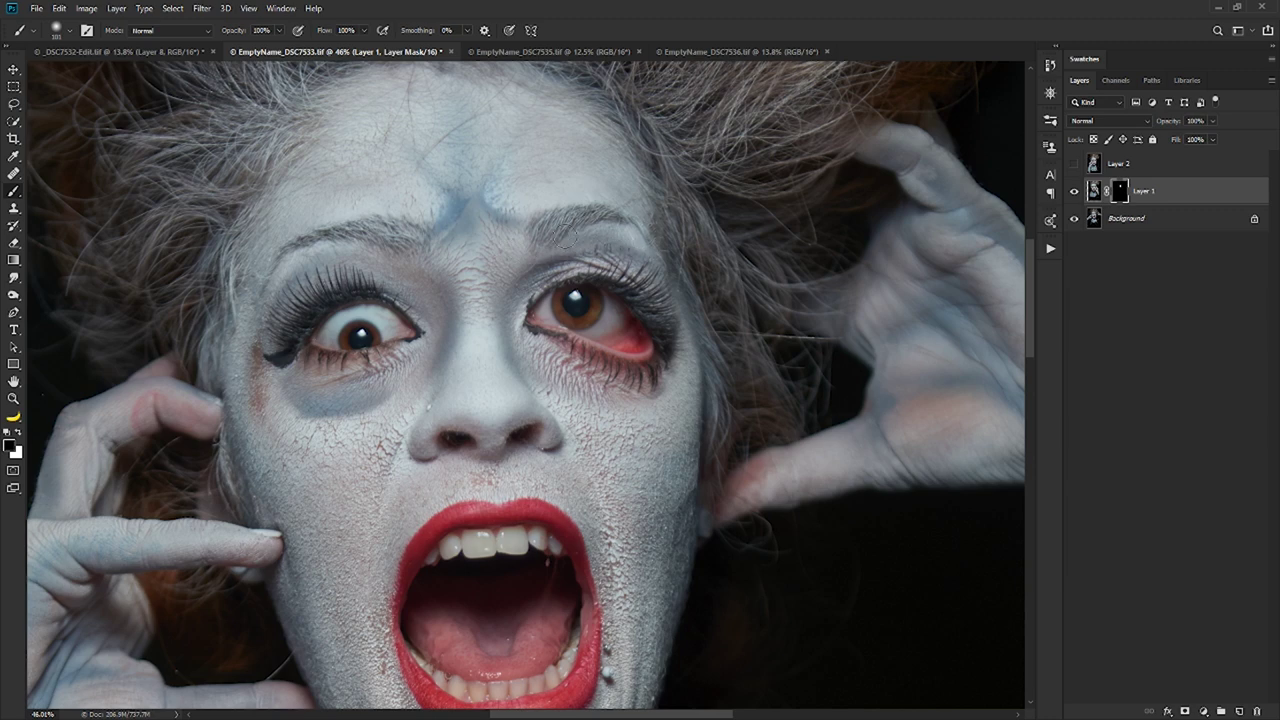
{"action": "mouse_move", "coordinate": [562, 237]}
{"action": "left_mouse_down"}
{"action": "mouse_move", "coordinate": [526, 258]}
{"action": "mouse_move", "coordinate": [622, 238]}
{"action": "mouse_move", "coordinate": [644, 244]}
{"action": "mouse_move", "coordinate": [588, 244]}
{"action": "mouse_move", "coordinate": [647, 252]}
{"action": "left_mouse_up"}
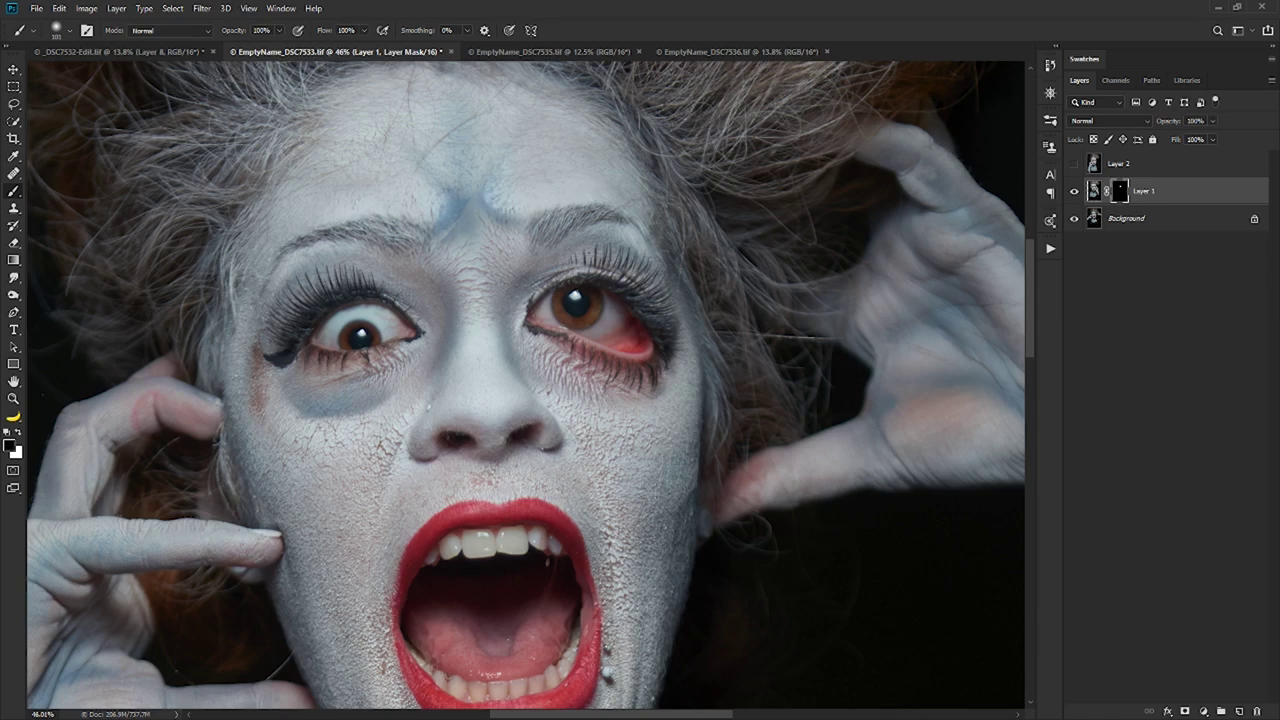
{"action": "key", "text": "x"}
{"action": "key", "text": "x"}
{"action": "mouse_move", "coordinate": [646, 413]}
{"action": "left_mouse_down"}
{"action": "mouse_move", "coordinate": [585, 397]}
{"action": "mouse_move", "coordinate": [623, 403]}
{"action": "mouse_move", "coordinate": [593, 385]}
{"action": "mouse_move", "coordinate": [625, 389]}
{"action": "mouse_move", "coordinate": [595, 372]}
{"action": "left_mouse_up"}
{"action": "key", "text": "x"}
{"action": "mouse_move", "coordinate": [541, 338]}
{"action": "left_mouse_down"}
{"action": "mouse_move", "coordinate": [571, 356]}
{"action": "mouse_move", "coordinate": [549, 359]}
{"action": "mouse_move", "coordinate": [588, 378]}
{"action": "mouse_move", "coordinate": [571, 376]}
{"action": "mouse_move", "coordinate": [611, 382]}
{"action": "mouse_move", "coordinate": [600, 353]}
{"action": "mouse_move", "coordinate": [650, 358]}
{"action": "mouse_move", "coordinate": [642, 373]}
{"action": "mouse_move", "coordinate": [676, 397]}
{"action": "mouse_move", "coordinate": [653, 426]}
{"action": "mouse_move", "coordinate": [685, 400]}
{"action": "left_mouse_up"}
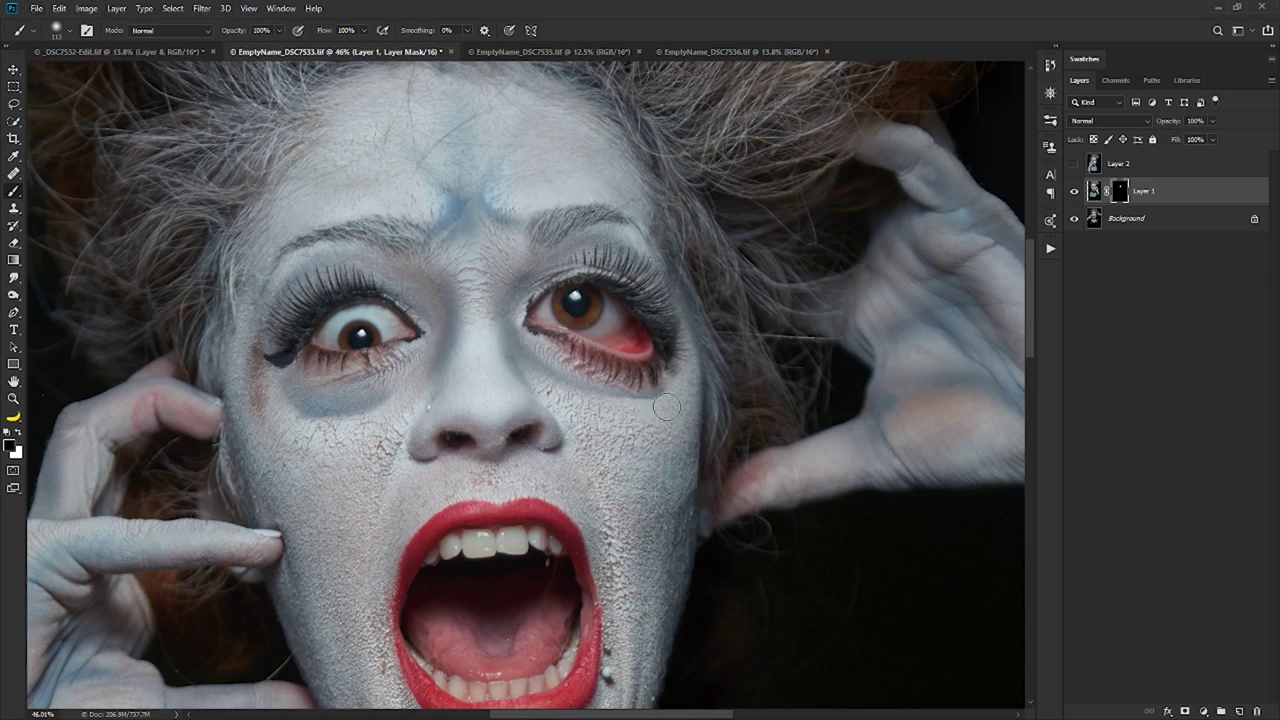
{"action": "left_click_drag", "start_coordinate": [475, 318], "coordinate": [572, 278]}
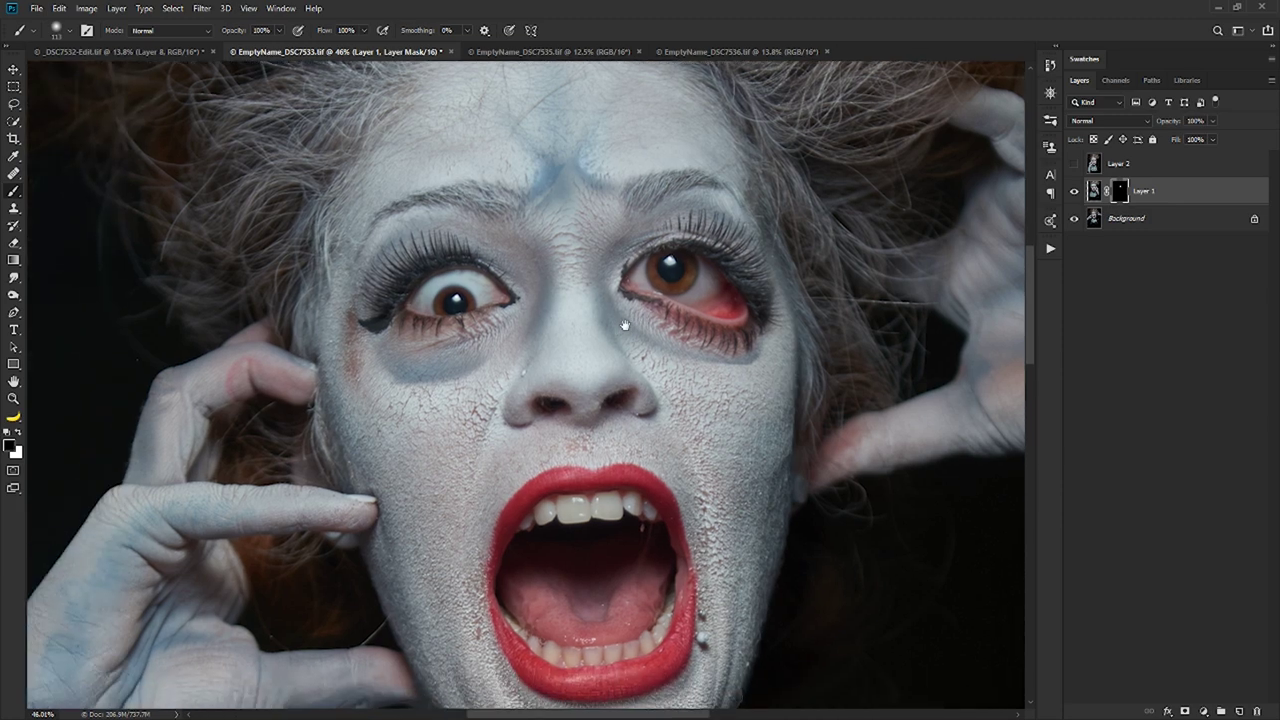
Step: Show Layer 2, align its eyes with the face at reduced opacity, then restore full opacity
{"action": "left_click", "coordinate": [1075, 164]}
{"action": "left_click", "coordinate": [1166, 161]}
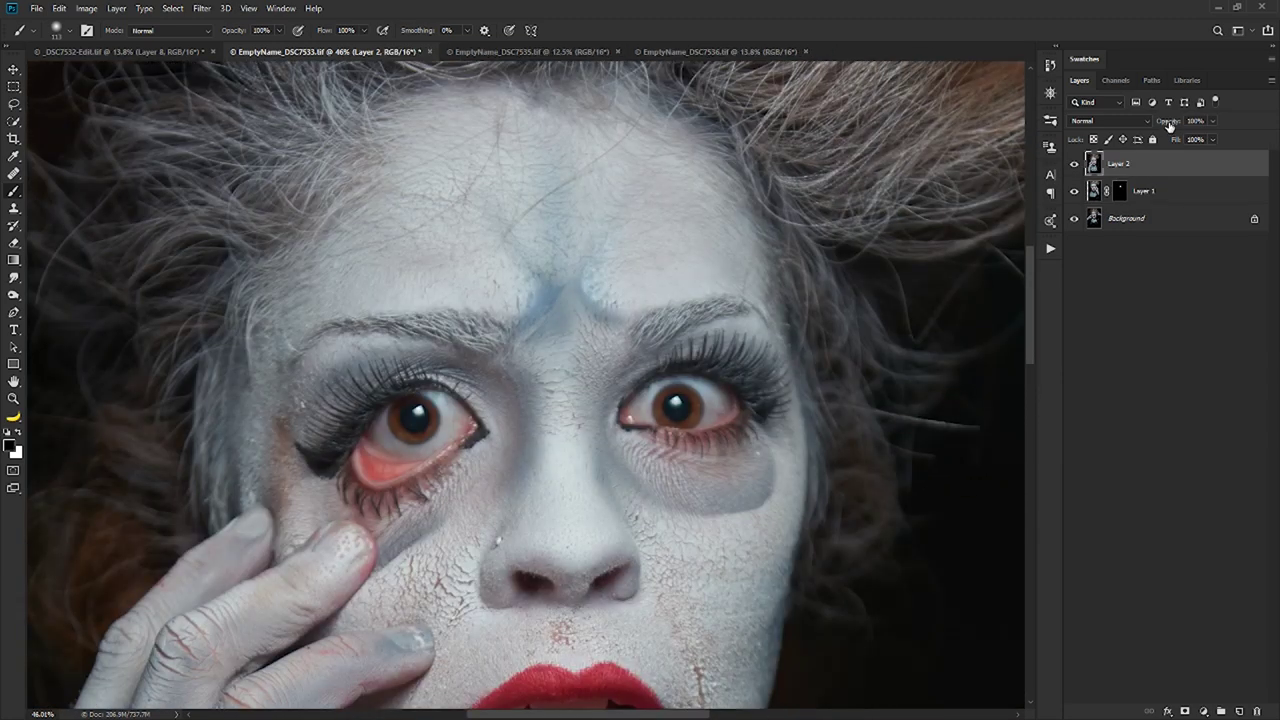
{"action": "left_click_drag", "start_coordinate": [1168, 125], "coordinate": [1120, 126]}
{"action": "key", "text": "v"}
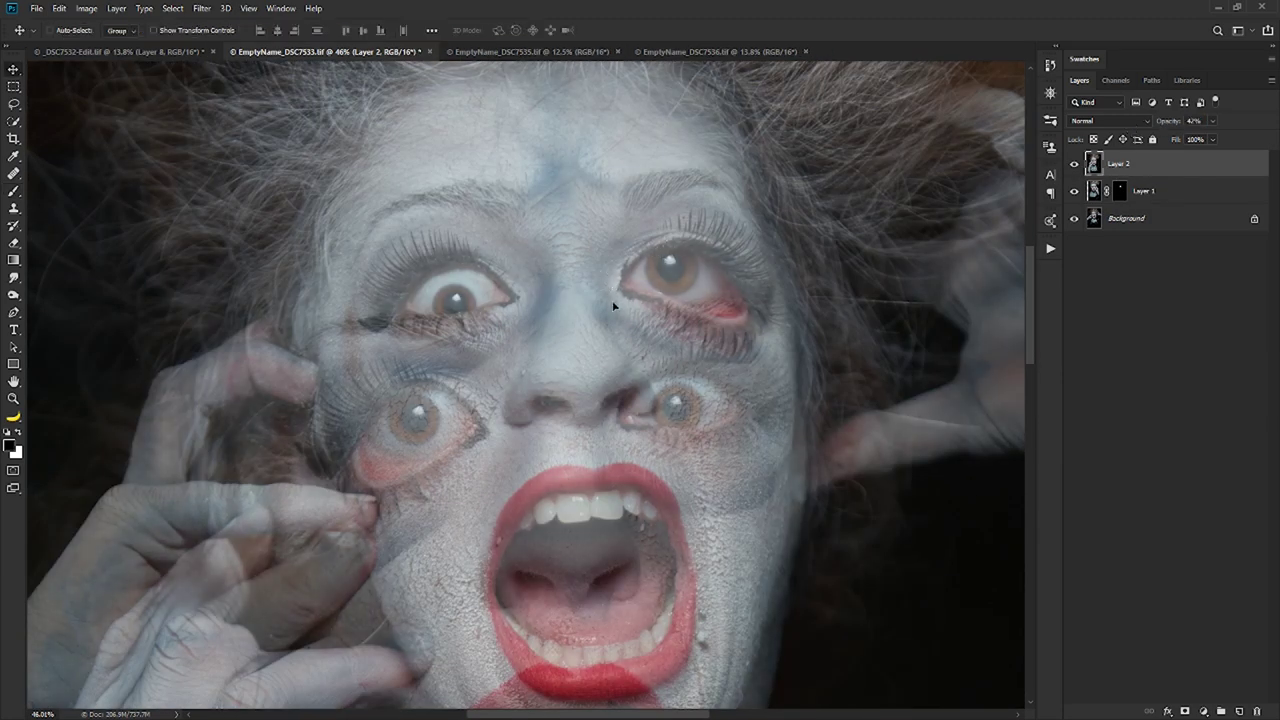
{"action": "left_click_drag", "start_coordinate": [629, 316], "coordinate": [568, 322]}
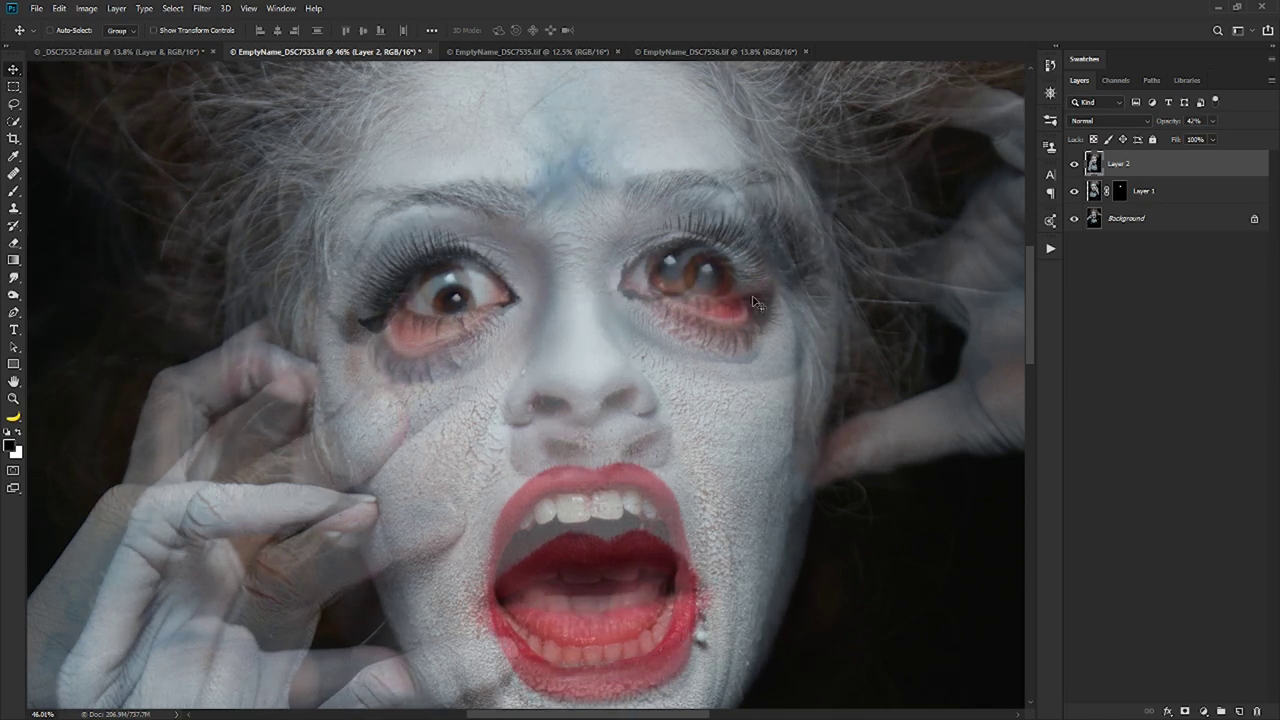
{"action": "key", "text": "0"}
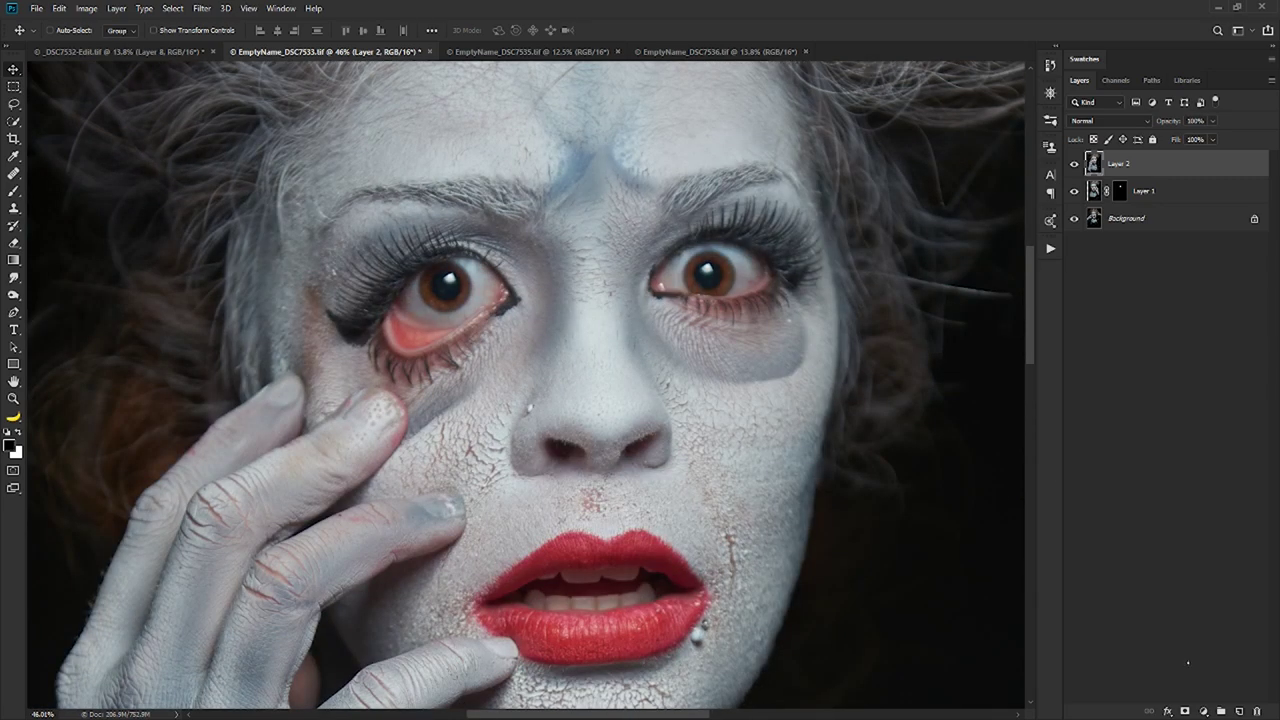
Step: Give Layer 2 a black mask and paint in the left-side eye, lid and lashes, tidying the cheek
{"action": "left_click", "coordinate": [1185, 711], "text": "alt"}
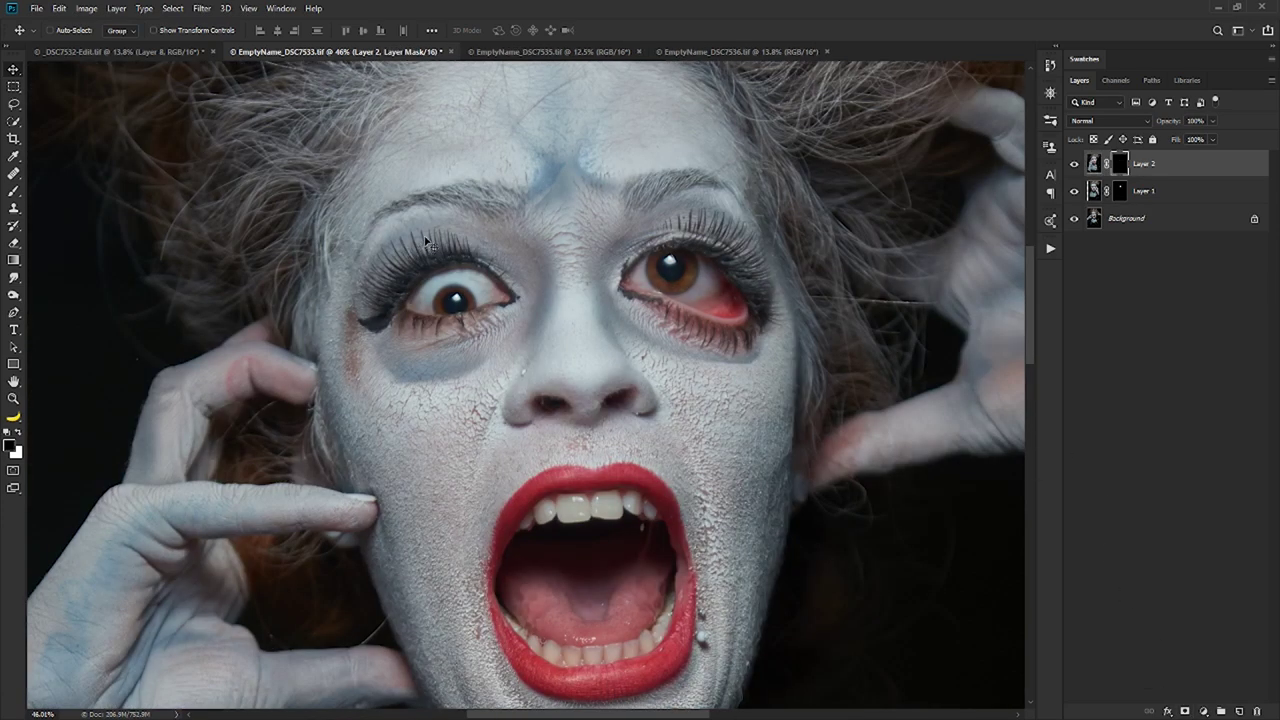
{"action": "key", "text": "b"}
{"action": "key", "text": "x"}
{"action": "mouse_move", "coordinate": [463, 278]}
{"action": "left_mouse_down"}
{"action": "mouse_move", "coordinate": [424, 248]}
{"action": "mouse_move", "coordinate": [445, 268]}
{"action": "mouse_move", "coordinate": [425, 236]}
{"action": "mouse_move", "coordinate": [390, 290]}
{"action": "mouse_move", "coordinate": [413, 232]}
{"action": "mouse_move", "coordinate": [450, 228]}
{"action": "mouse_move", "coordinate": [410, 226]}
{"action": "mouse_move", "coordinate": [385, 242]}
{"action": "mouse_move", "coordinate": [386, 339]}
{"action": "mouse_move", "coordinate": [433, 356]}
{"action": "mouse_move", "coordinate": [484, 320]}
{"action": "mouse_move", "coordinate": [468, 340]}
{"action": "mouse_move", "coordinate": [500, 317]}
{"action": "mouse_move", "coordinate": [478, 243]}
{"action": "mouse_move", "coordinate": [472, 262]}
{"action": "mouse_move", "coordinate": [490, 232]}
{"action": "mouse_move", "coordinate": [508, 262]}
{"action": "mouse_move", "coordinate": [516, 282]}
{"action": "mouse_move", "coordinate": [501, 298]}
{"action": "mouse_move", "coordinate": [498, 237]}
{"action": "left_mouse_up"}
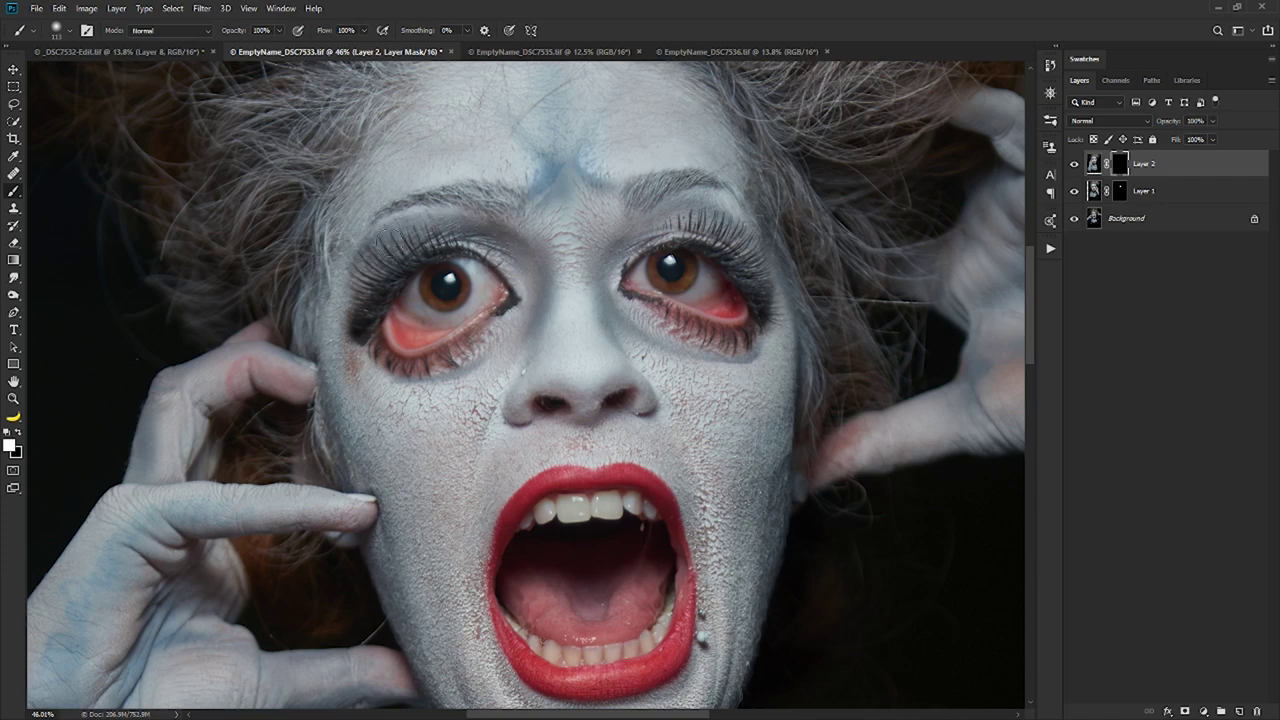
{"action": "mouse_move", "coordinate": [360, 295]}
{"action": "left_mouse_down"}
{"action": "mouse_move", "coordinate": [411, 328]}
{"action": "mouse_move", "coordinate": [466, 280]}
{"action": "mouse_move", "coordinate": [371, 268]}
{"action": "mouse_move", "coordinate": [352, 299]}
{"action": "mouse_move", "coordinate": [365, 322]}
{"action": "mouse_move", "coordinate": [363, 269]}
{"action": "mouse_move", "coordinate": [382, 246]}
{"action": "mouse_move", "coordinate": [349, 277]}
{"action": "mouse_move", "coordinate": [339, 322]}
{"action": "mouse_move", "coordinate": [375, 363]}
{"action": "mouse_move", "coordinate": [411, 378]}
{"action": "mouse_move", "coordinate": [479, 349]}
{"action": "mouse_move", "coordinate": [433, 379]}
{"action": "mouse_move", "coordinate": [386, 381]}
{"action": "mouse_move", "coordinate": [445, 384]}
{"action": "mouse_move", "coordinate": [406, 449]}
{"action": "mouse_move", "coordinate": [367, 407]}
{"action": "mouse_move", "coordinate": [410, 428]}
{"action": "mouse_move", "coordinate": [354, 388]}
{"action": "mouse_move", "coordinate": [423, 415]}
{"action": "mouse_move", "coordinate": [409, 413]}
{"action": "mouse_move", "coordinate": [458, 396]}
{"action": "mouse_move", "coordinate": [436, 408]}
{"action": "mouse_move", "coordinate": [513, 349]}
{"action": "mouse_move", "coordinate": [459, 389]}
{"action": "mouse_move", "coordinate": [516, 334]}
{"action": "left_mouse_up"}
{"action": "key", "text": "x"}
{"action": "mouse_move", "coordinate": [474, 372]}
{"action": "left_mouse_down"}
{"action": "mouse_move", "coordinate": [408, 410]}
{"action": "mouse_move", "coordinate": [353, 397]}
{"action": "left_mouse_up"}
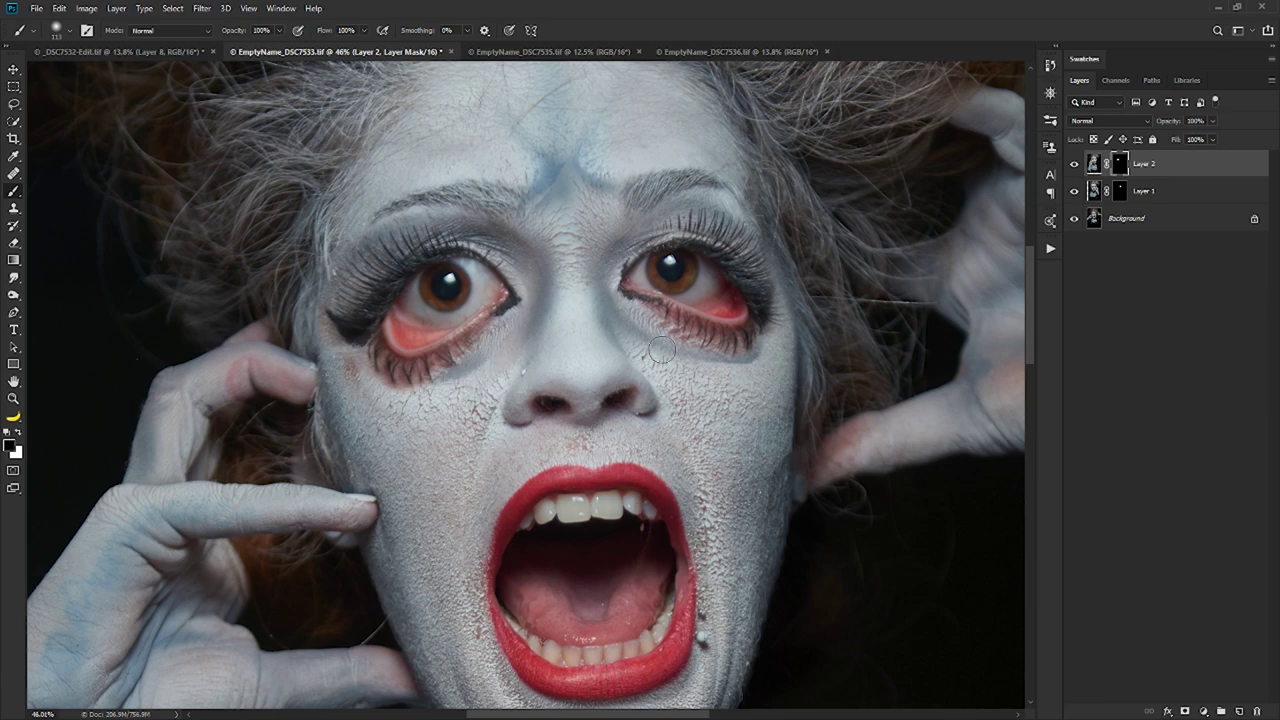
{"action": "mouse_move", "coordinate": [545, 355]}
{"action": "left_mouse_down"}
{"action": "mouse_move", "coordinate": [337, 345]}
{"action": "mouse_move", "coordinate": [334, 378]}
{"action": "mouse_move", "coordinate": [328, 357]}
{"action": "mouse_move", "coordinate": [286, 354]}
{"action": "mouse_move", "coordinate": [329, 421]}
{"action": "mouse_move", "coordinate": [316, 377]}
{"action": "left_mouse_up"}
Step: Select Layer 2, Layer 1 and Background together in the Layers panel
{"action": "scroll", "coordinate": [604, 405], "scroll_direction": "down", "scroll_amount": 3}
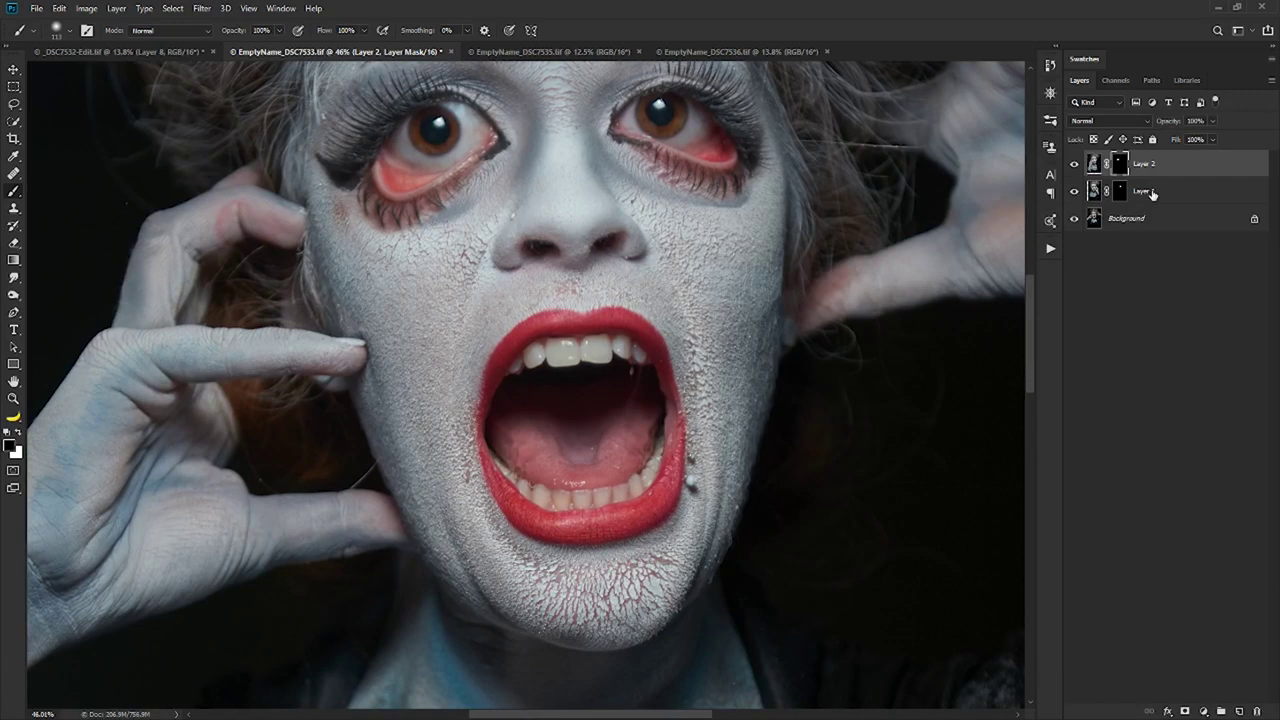
{"action": "scroll", "coordinate": [647, 281], "scroll_direction": "up", "scroll_amount": 2}
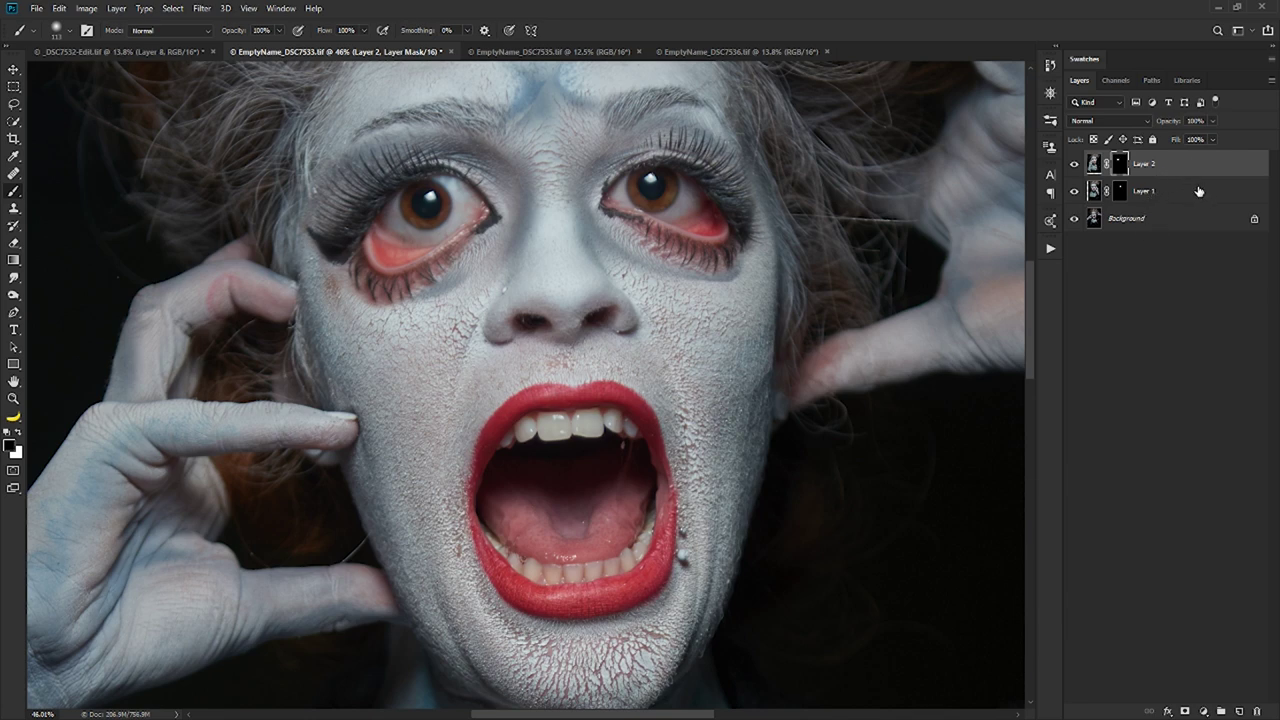
{"action": "left_click", "coordinate": [1175, 217], "text": "shift"}
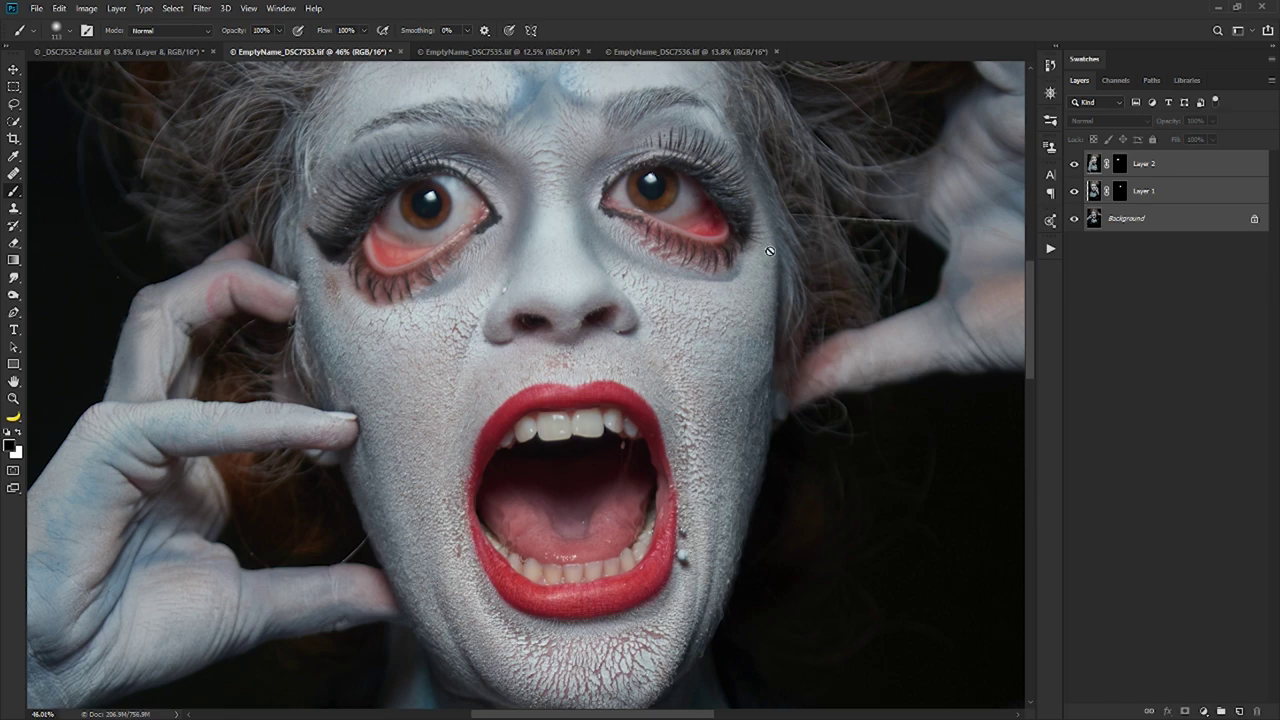
Step: Stamp all visible layers into a new Layer 3 and zoom in on the mouth
{"action": "left_click", "coordinate": [1185, 164]}
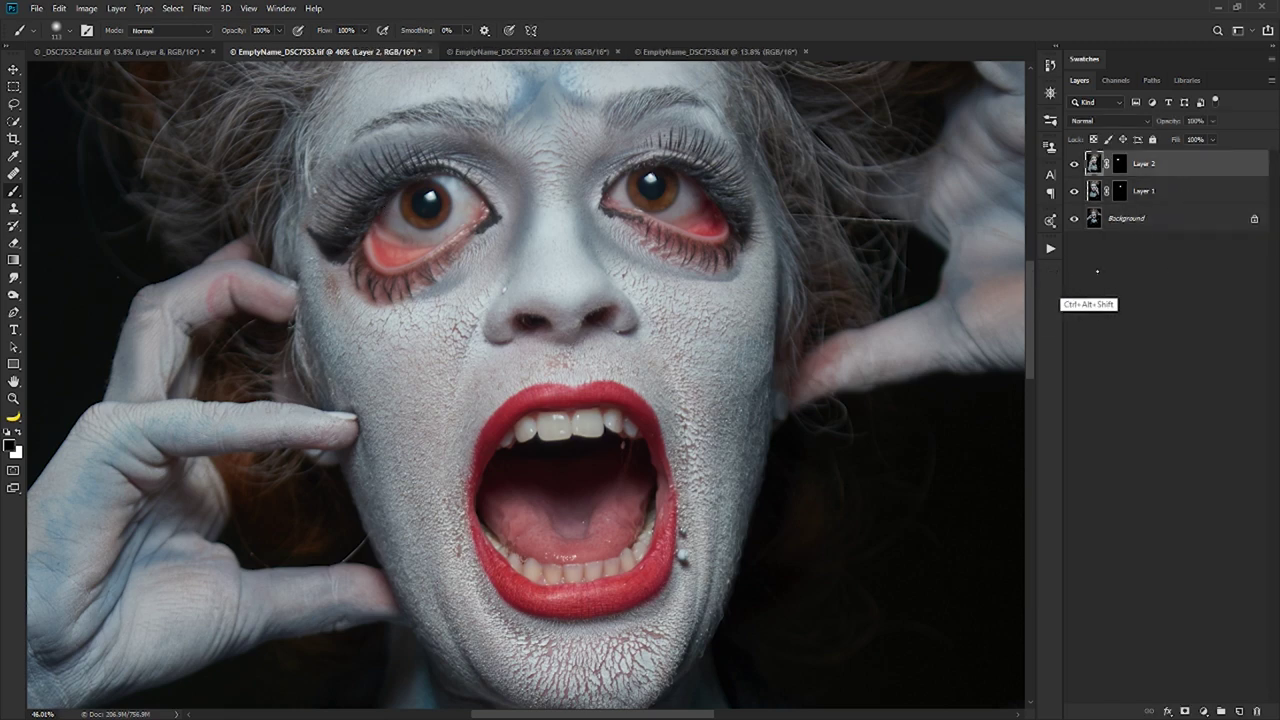
{"action": "key", "text": "ctrl+alt+shift+e"}
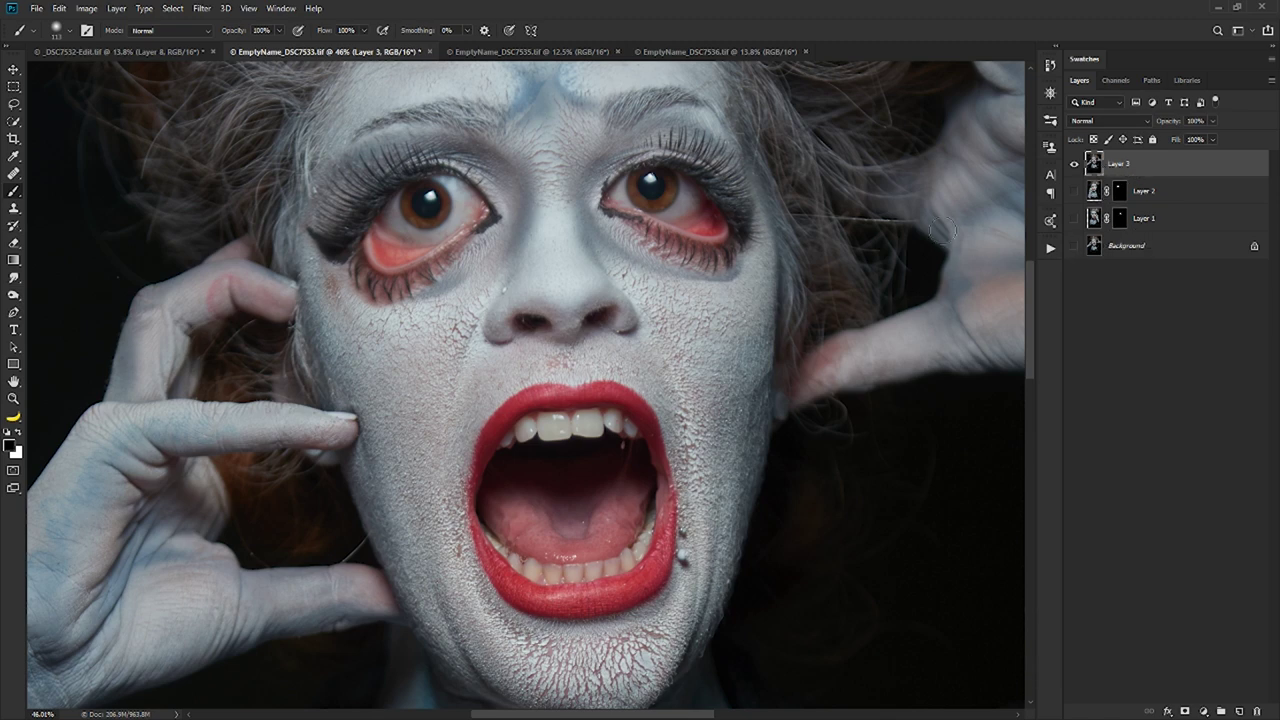
{"action": "key", "text": "z"}
{"action": "mouse_move", "coordinate": [609, 285]}
{"action": "left_mouse_down"}
{"action": "mouse_move", "coordinate": [600, 333]}
{"action": "mouse_move", "coordinate": [679, 348]}
{"action": "left_mouse_up"}
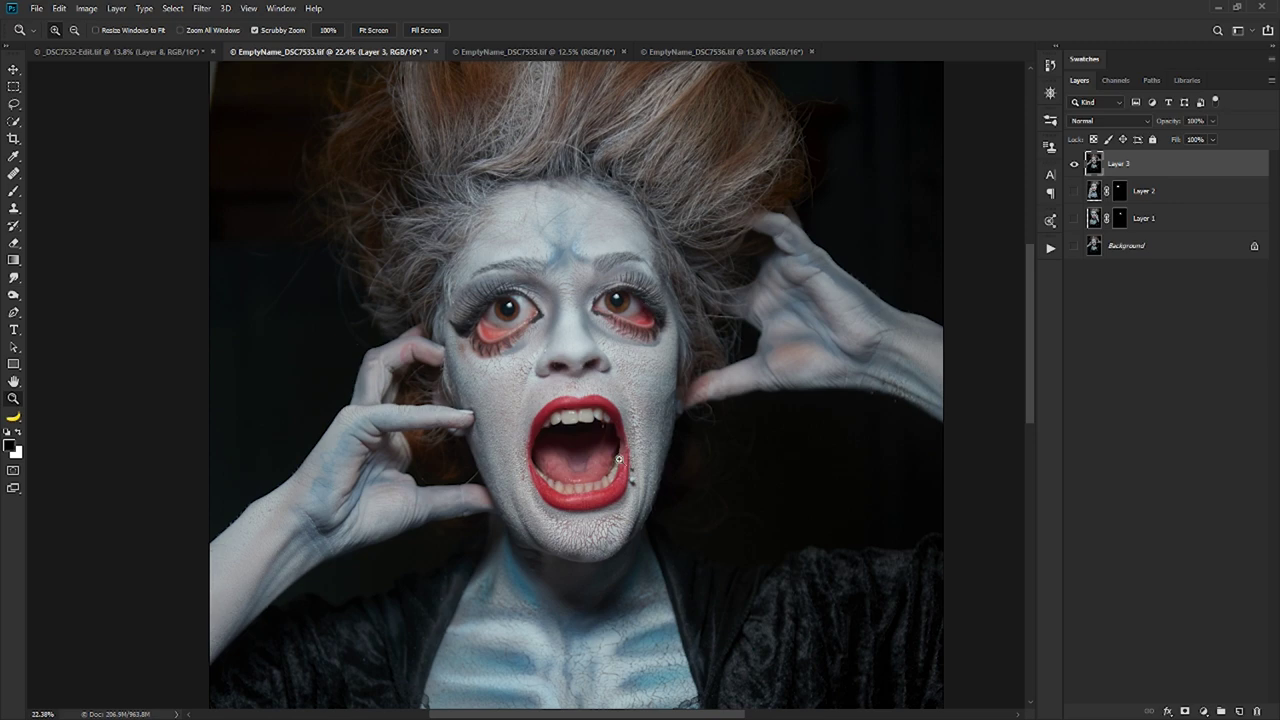
{"action": "left_click_drag", "start_coordinate": [577, 395], "coordinate": [668, 346]}
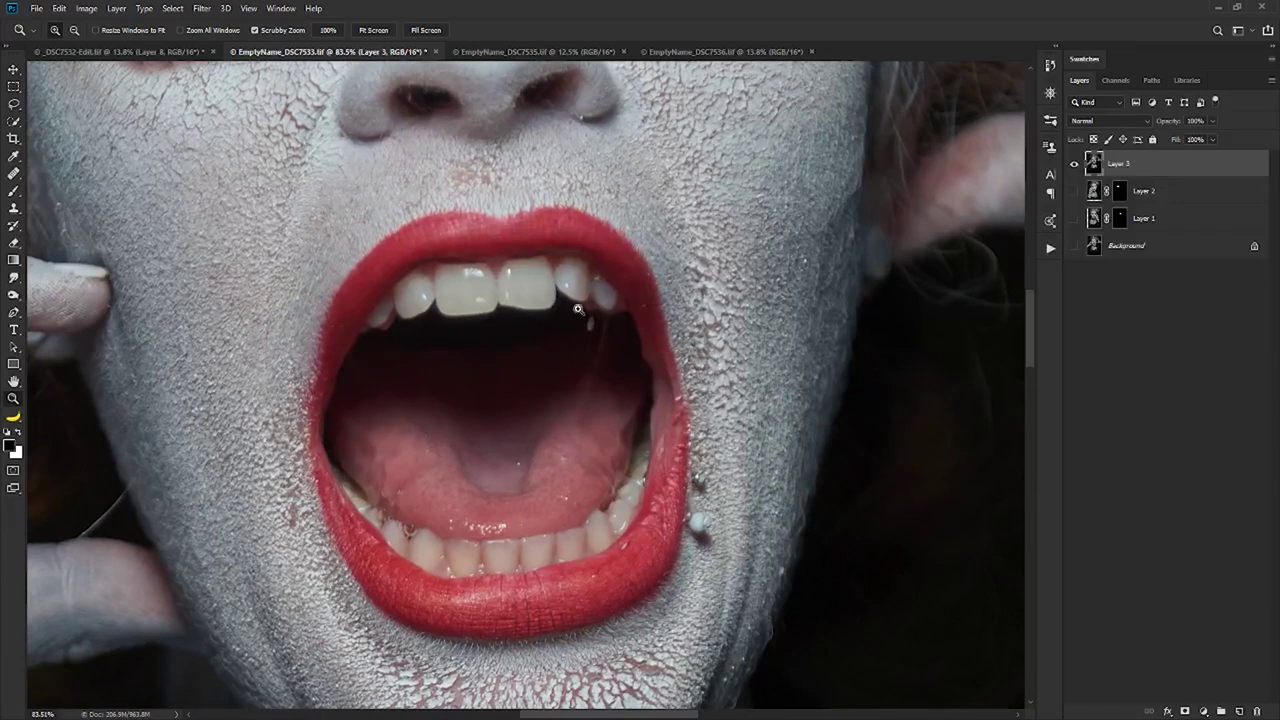
Step: Heal the stray strand by the upper teeth and the rough right lip edge
{"action": "key", "text": "j"}
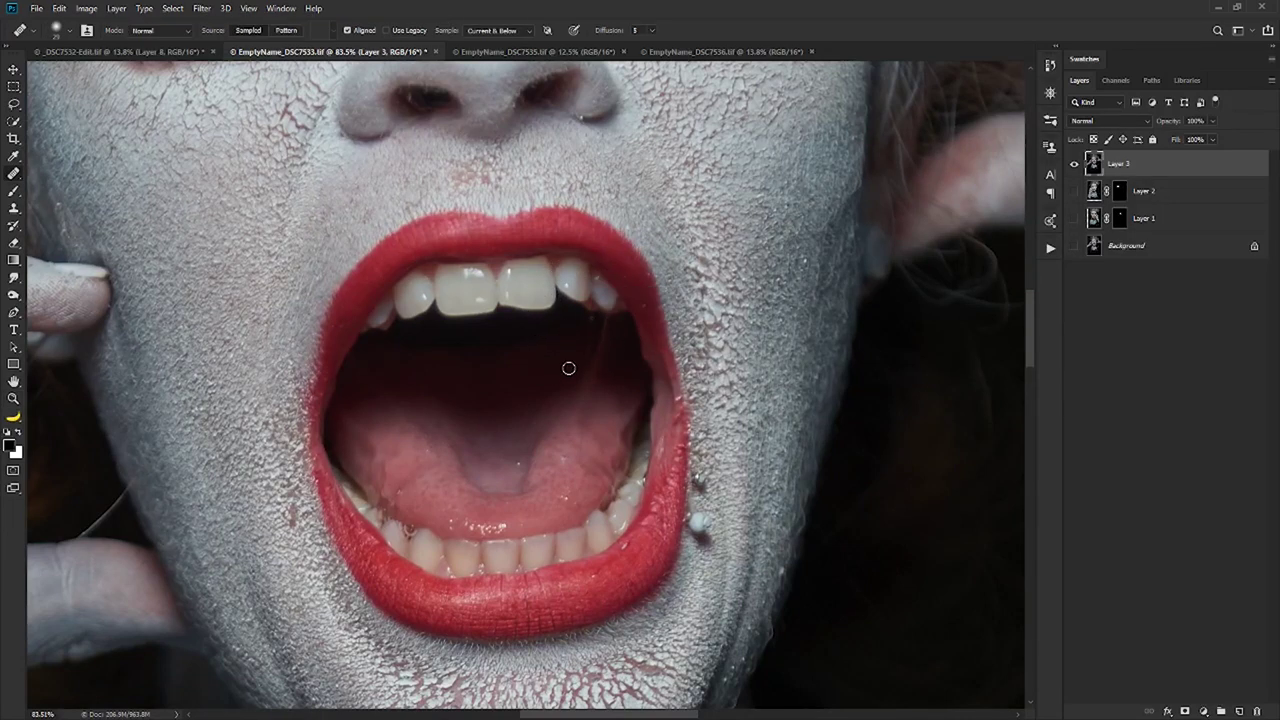
{"action": "left_click_drag", "start_coordinate": [574, 327], "coordinate": [588, 325]}
{"action": "left_click_drag", "start_coordinate": [669, 443], "coordinate": [679, 402]}
{"action": "key", "text": "z"}
{"action": "key", "text": "ctrl+0"}
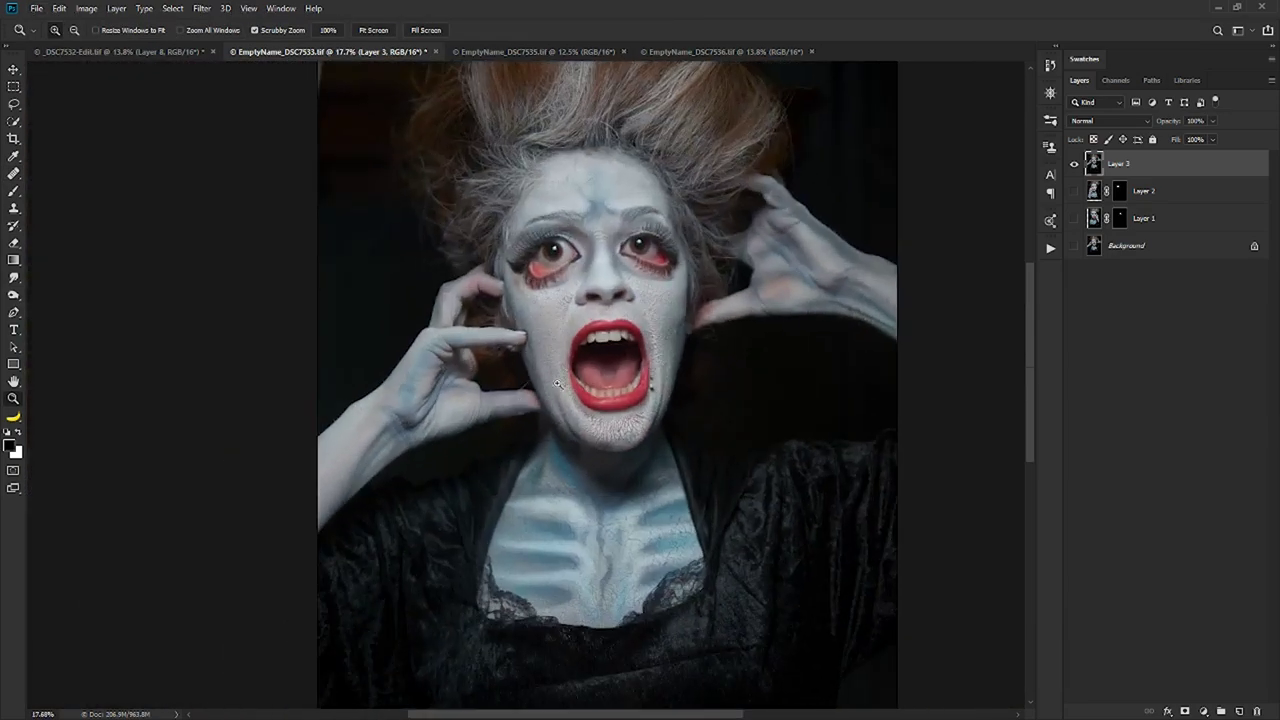
{"action": "left_click_drag", "start_coordinate": [595, 340], "coordinate": [605, 200]}
Step: Inspect Layer 7 and Layer 5 in _DSC7532-Edit, then drag Layer 5's saliva strands into EmptyName_DSC7533
{"action": "left_click", "coordinate": [193, 51]}
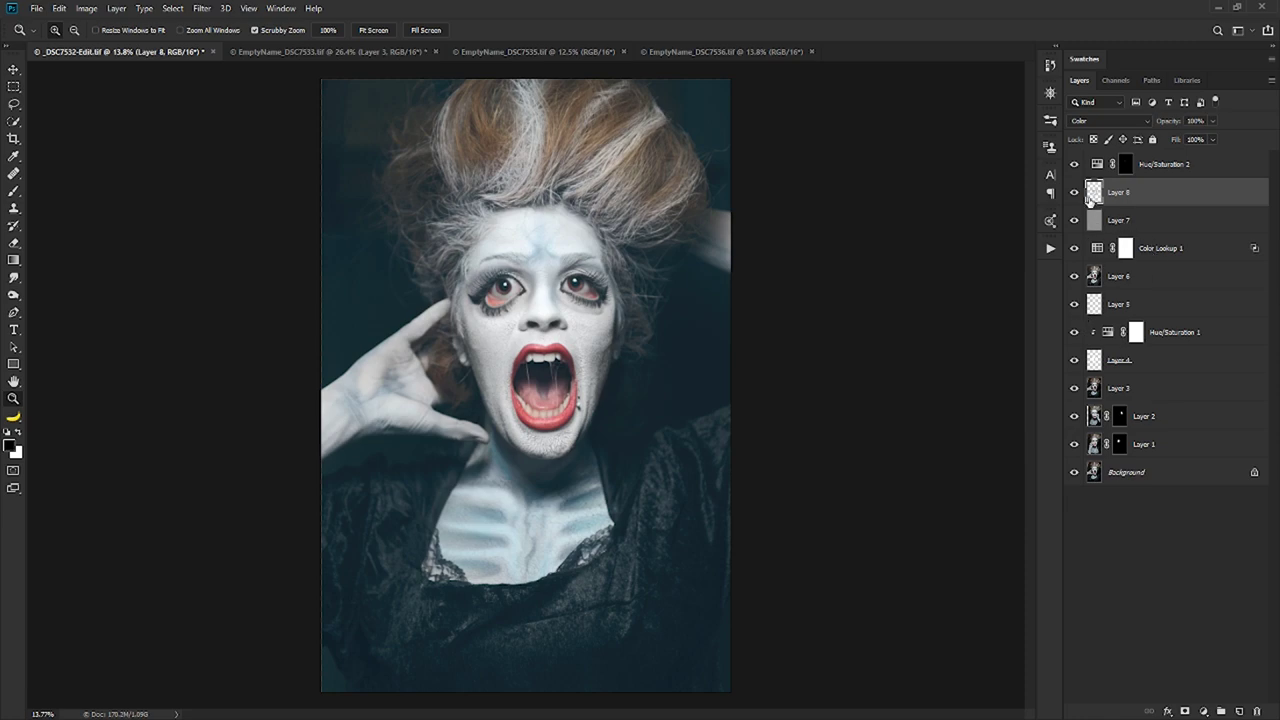
{"action": "left_click", "coordinate": [1074, 222], "text": "alt"}
{"action": "left_click", "coordinate": [1074, 222], "text": "alt"}
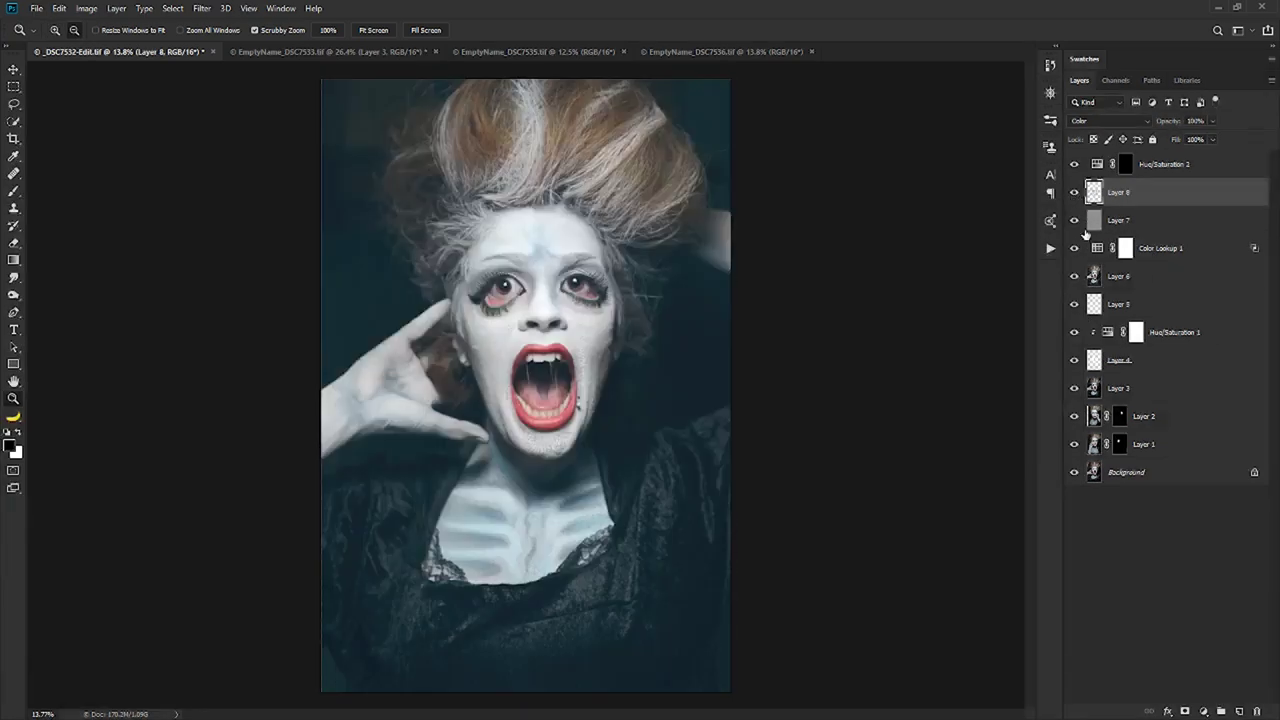
{"action": "left_click", "coordinate": [1073, 305], "text": "alt"}
{"action": "left_click", "coordinate": [1127, 308]}
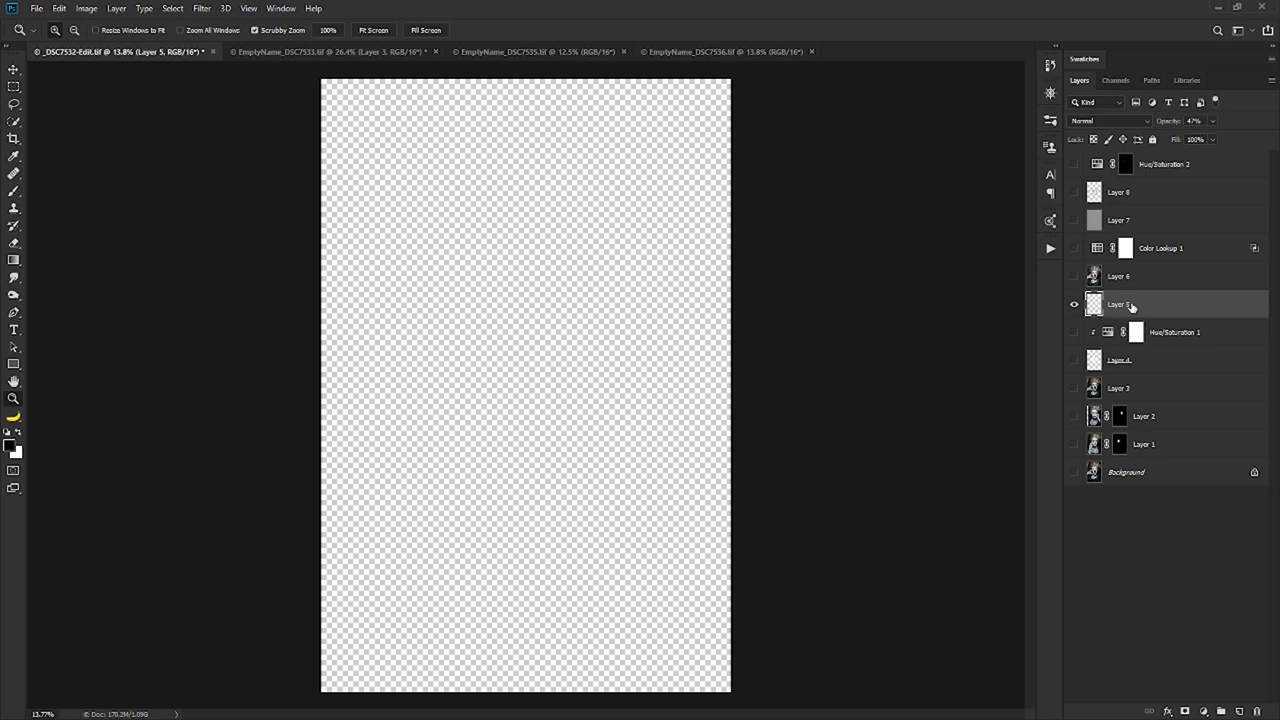
{"action": "key", "text": "v"}
{"action": "left_click_drag", "start_coordinate": [460, 260], "coordinate": [758, 367]}
Step: Move the Layer 4 saliva strands into the open mouth
{"action": "key", "text": "z"}
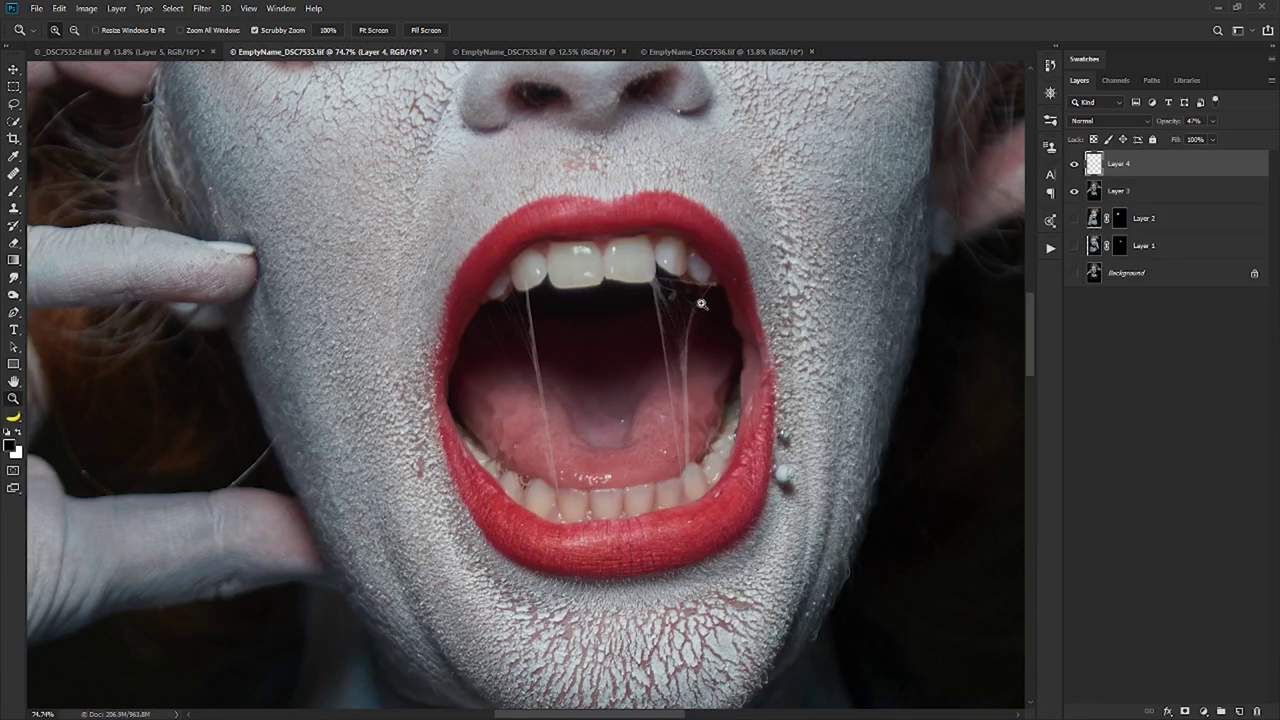
{"action": "key", "text": "v"}
{"action": "left_click_drag", "start_coordinate": [680, 332], "coordinate": [658, 374]}
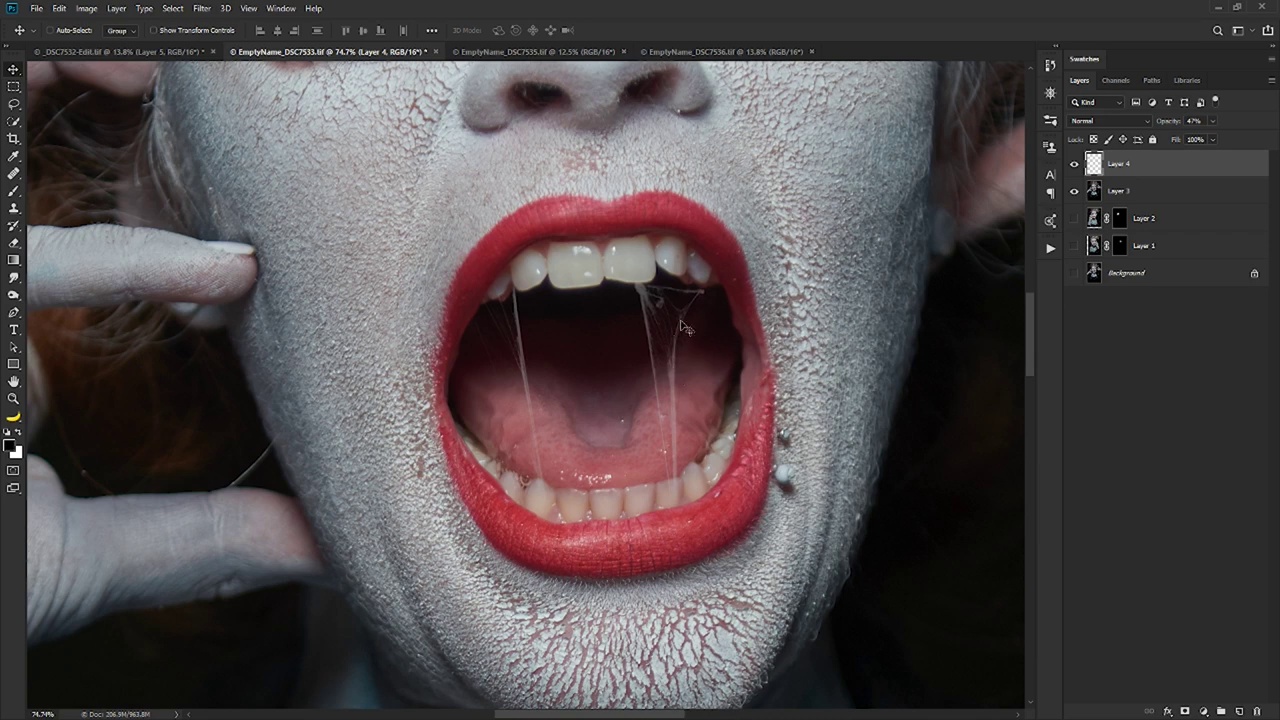
{"action": "left_click_drag", "start_coordinate": [688, 323], "coordinate": [684, 330]}
Step: Warp the strands' corners and edges so they stretch between the upper and lower teeth
{"action": "key", "text": "ctrl+t"}
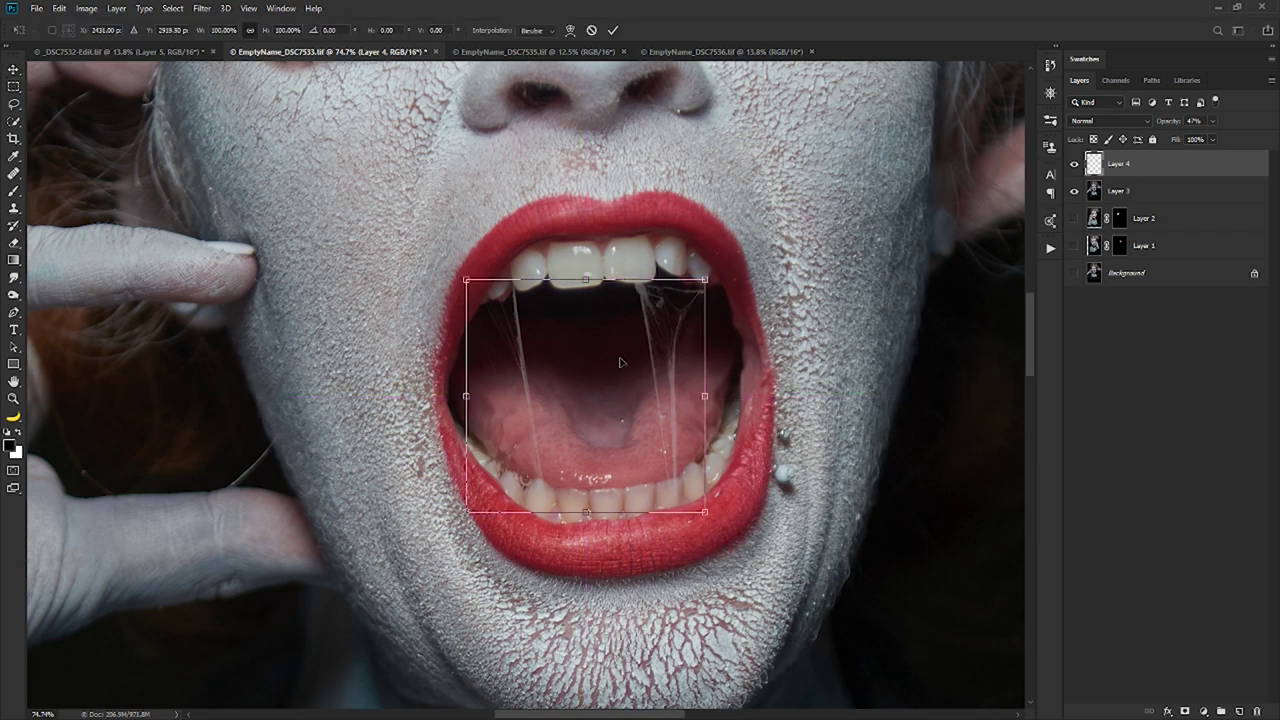
{"action": "right_click", "coordinate": [615, 360]}
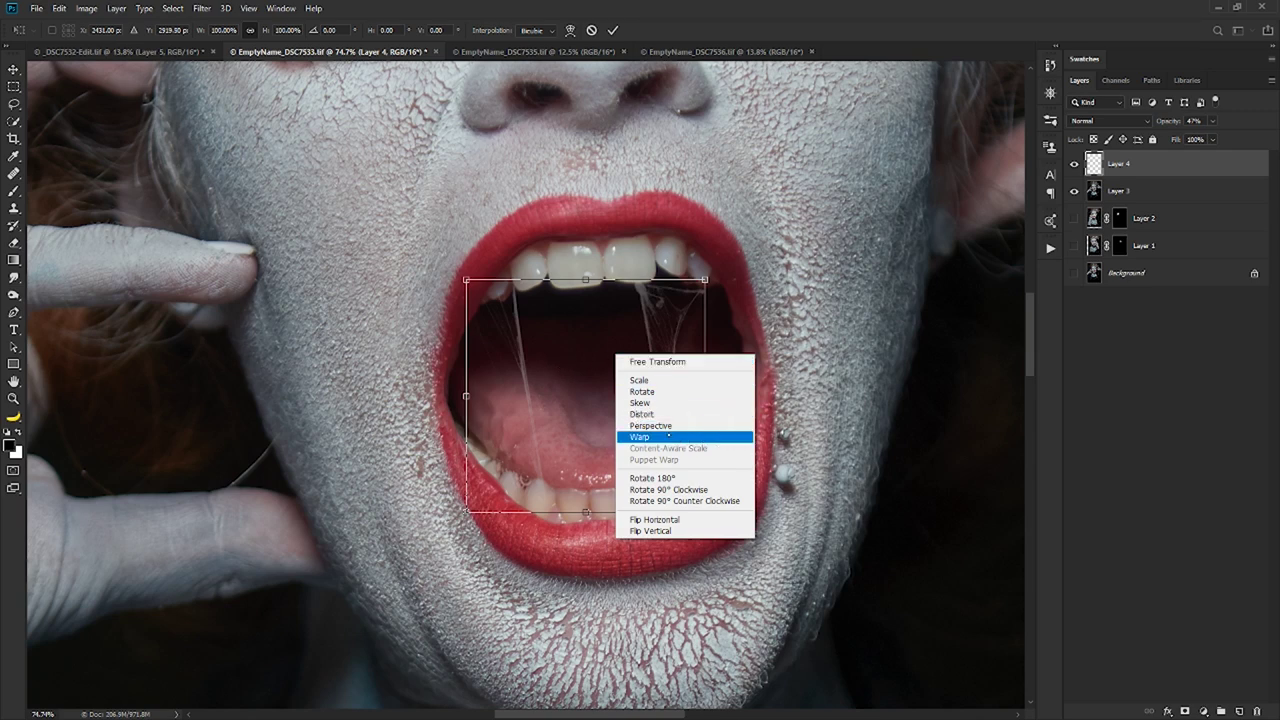
{"action": "left_click", "coordinate": [661, 437]}
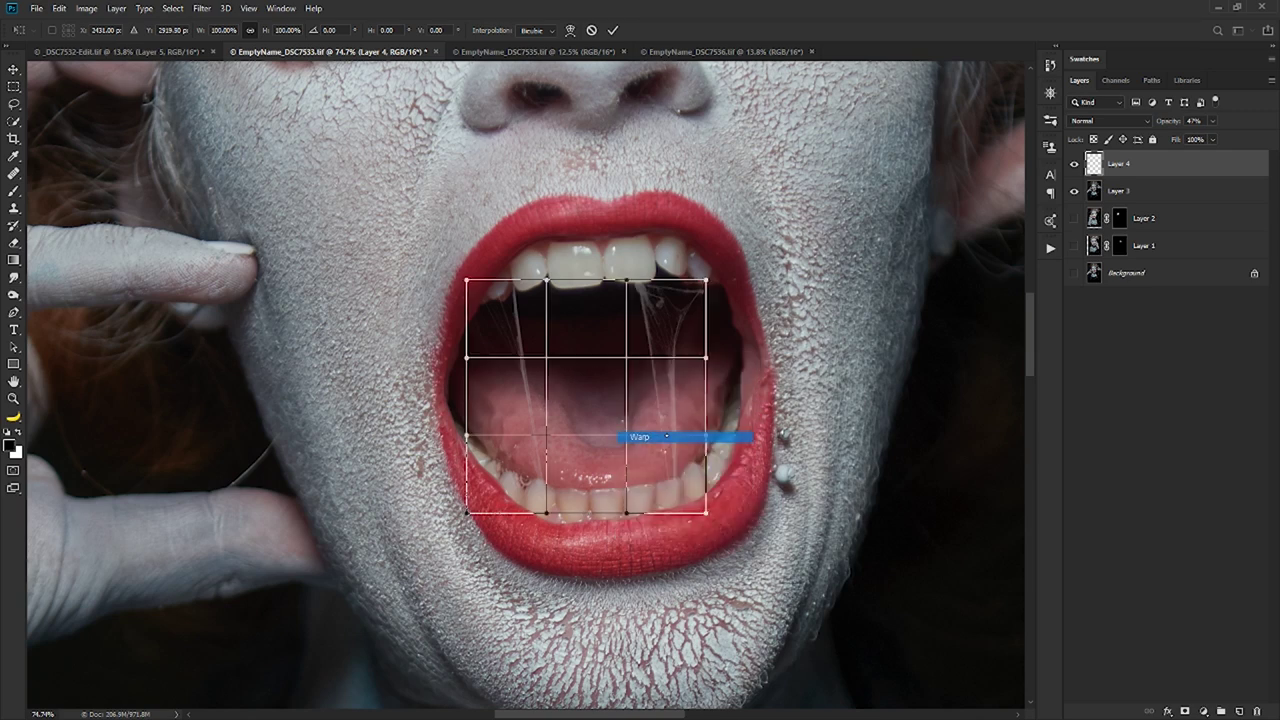
{"action": "left_click_drag", "start_coordinate": [707, 284], "coordinate": [704, 271]}
{"action": "left_click_drag", "start_coordinate": [627, 281], "coordinate": [546, 287]}
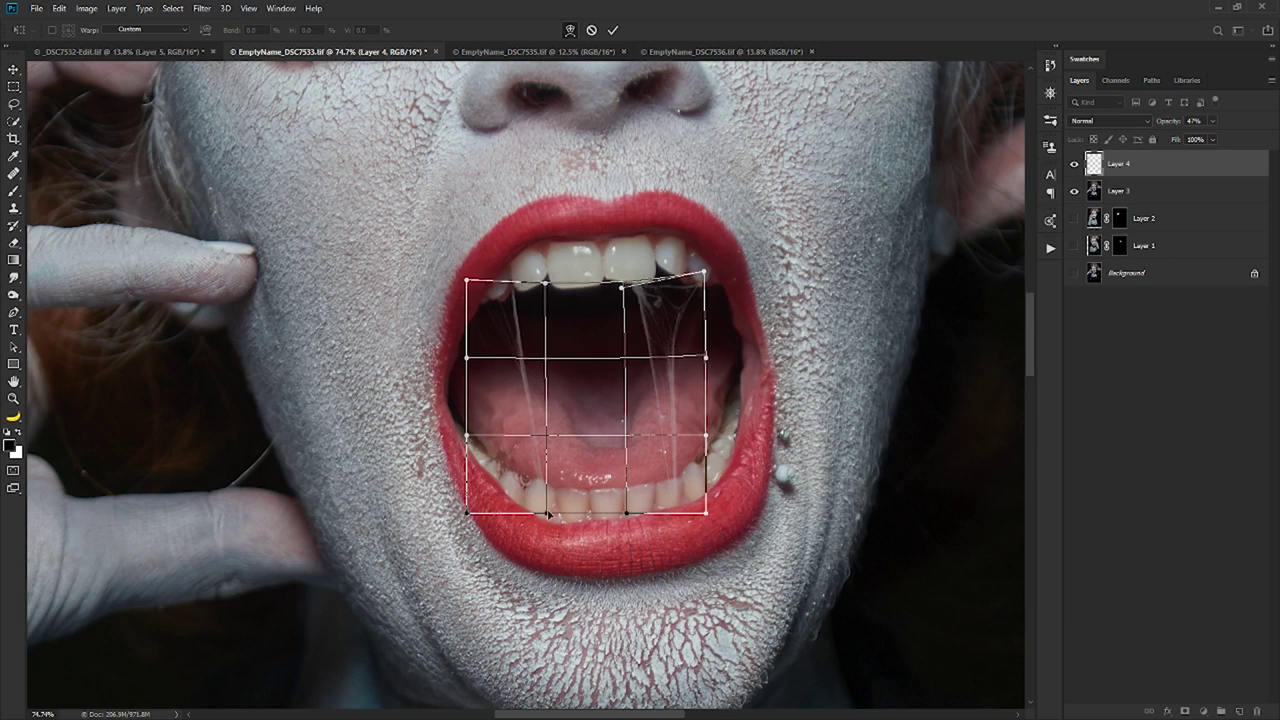
{"action": "left_click_drag", "start_coordinate": [548, 514], "coordinate": [546, 486]}
{"action": "left_click_drag", "start_coordinate": [707, 516], "coordinate": [706, 486]}
{"action": "key", "text": "Return"}
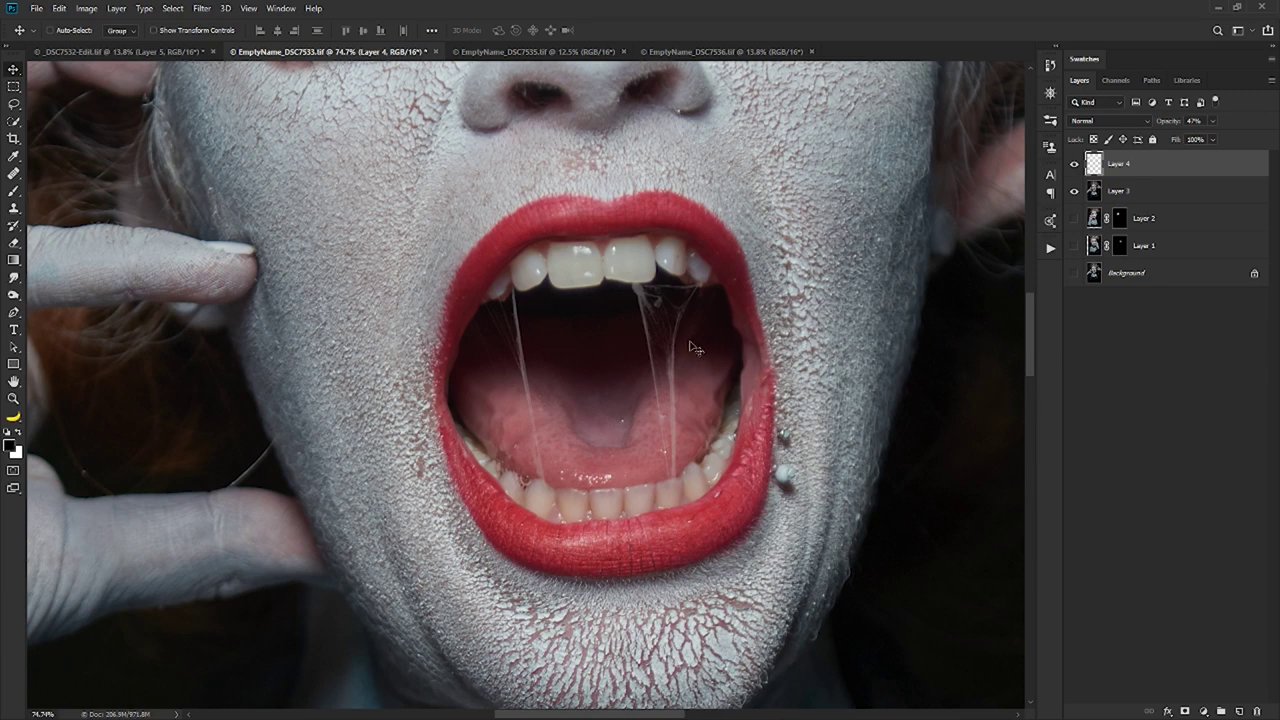
{"action": "key", "text": "ctrl"}
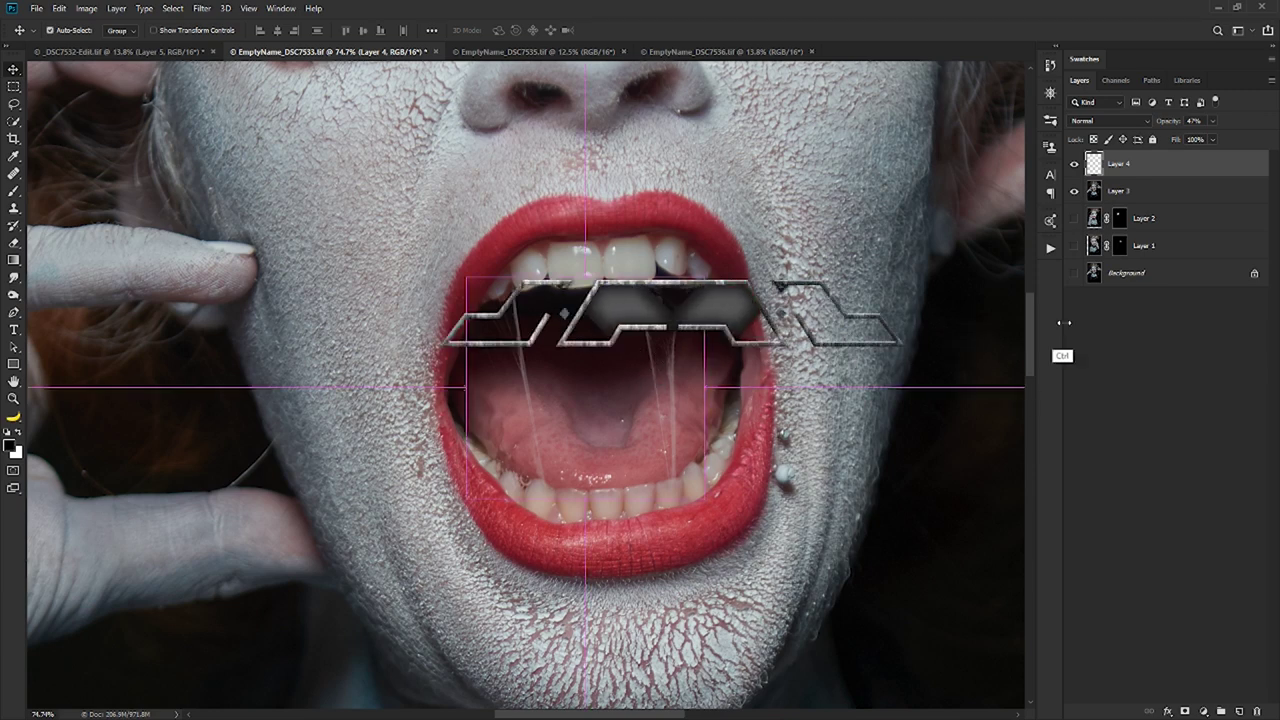
{"action": "key", "text": "ctrl+j"}
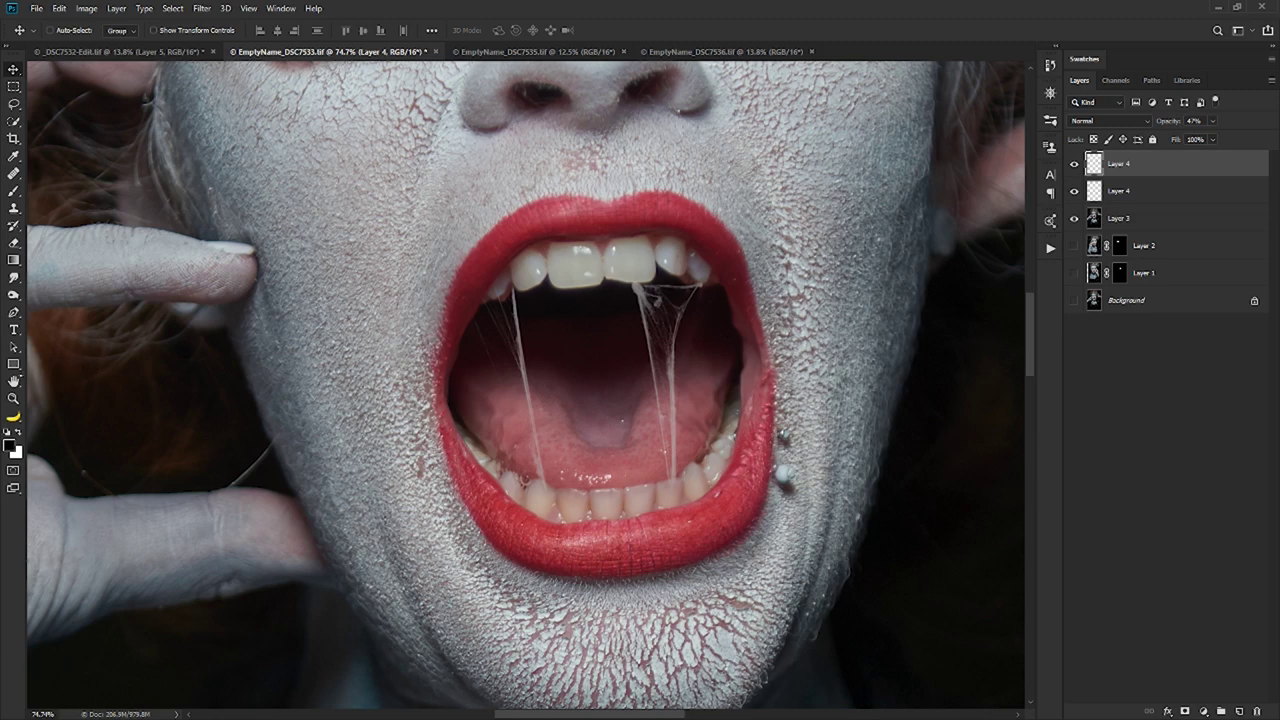
{"action": "key", "text": "h"}
{"action": "key", "text": "ctrl+0"}
{"action": "key", "text": "z"}
{"action": "left_click_drag", "start_coordinate": [541, 313], "coordinate": [672, 320]}
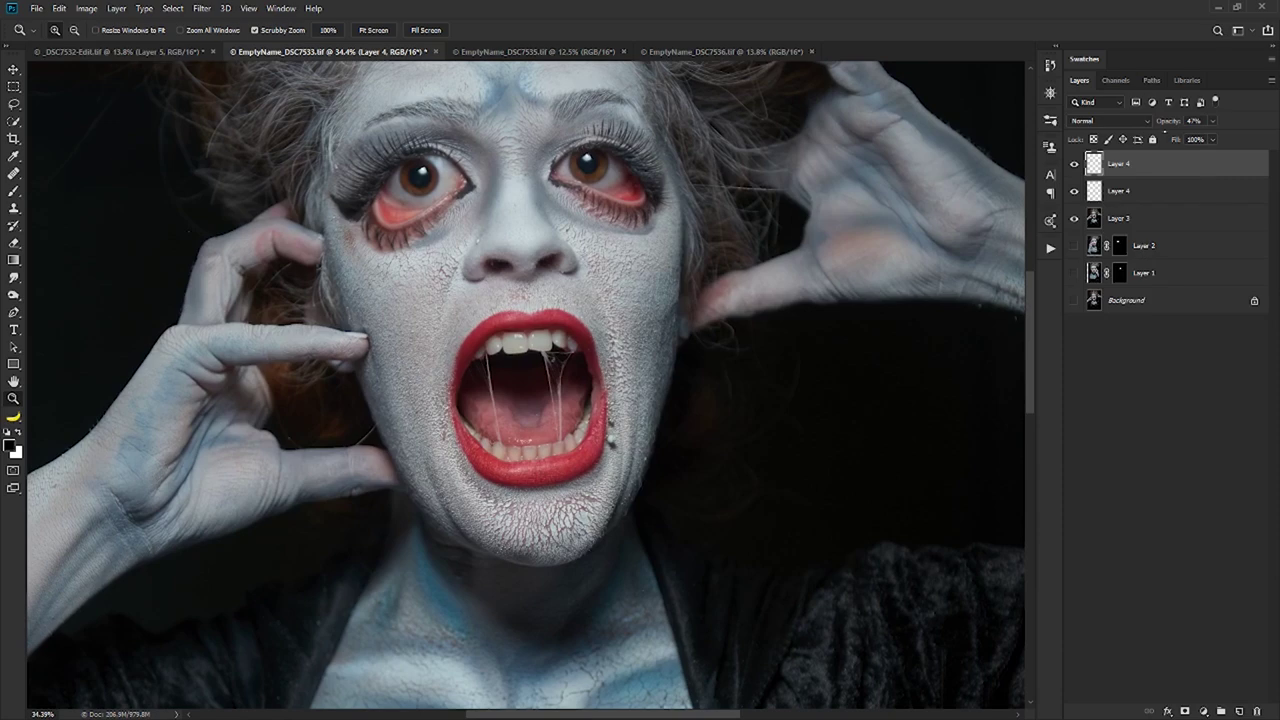
{"action": "left_click", "coordinate": [1075, 164]}
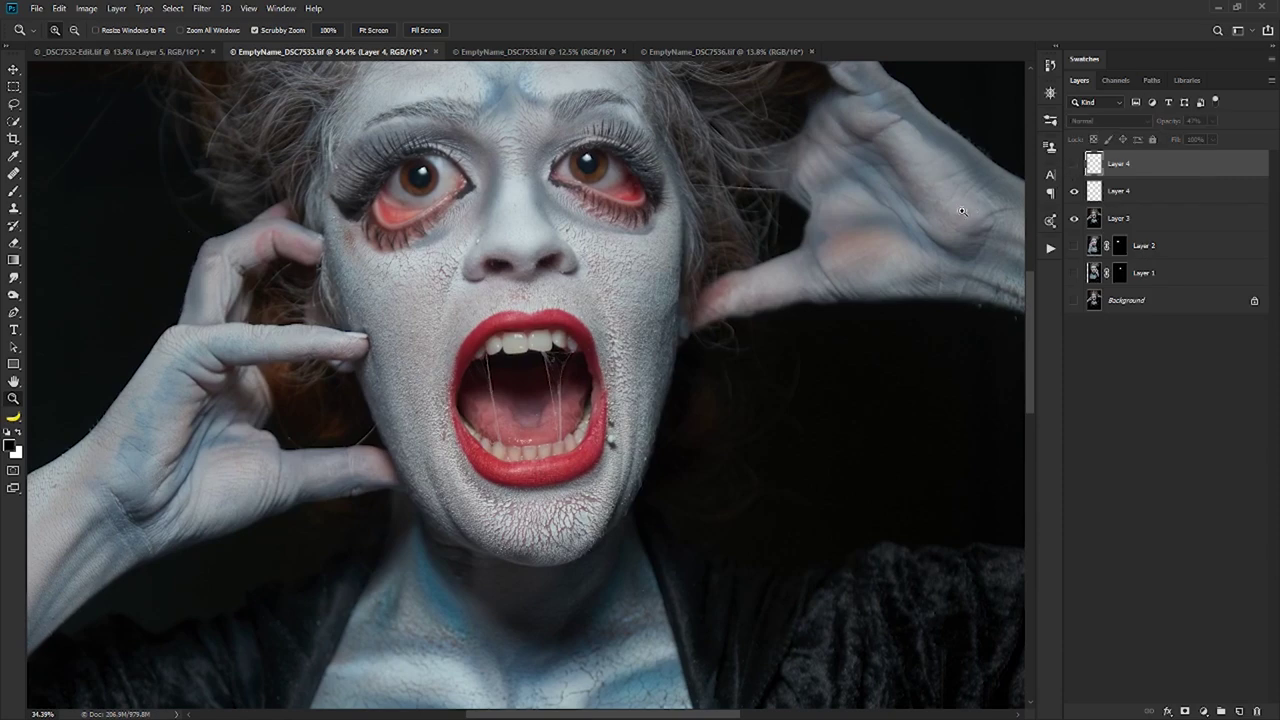
{"action": "key", "text": "Delete"}
{"action": "left_click_drag", "start_coordinate": [548, 385], "coordinate": [611, 323]}
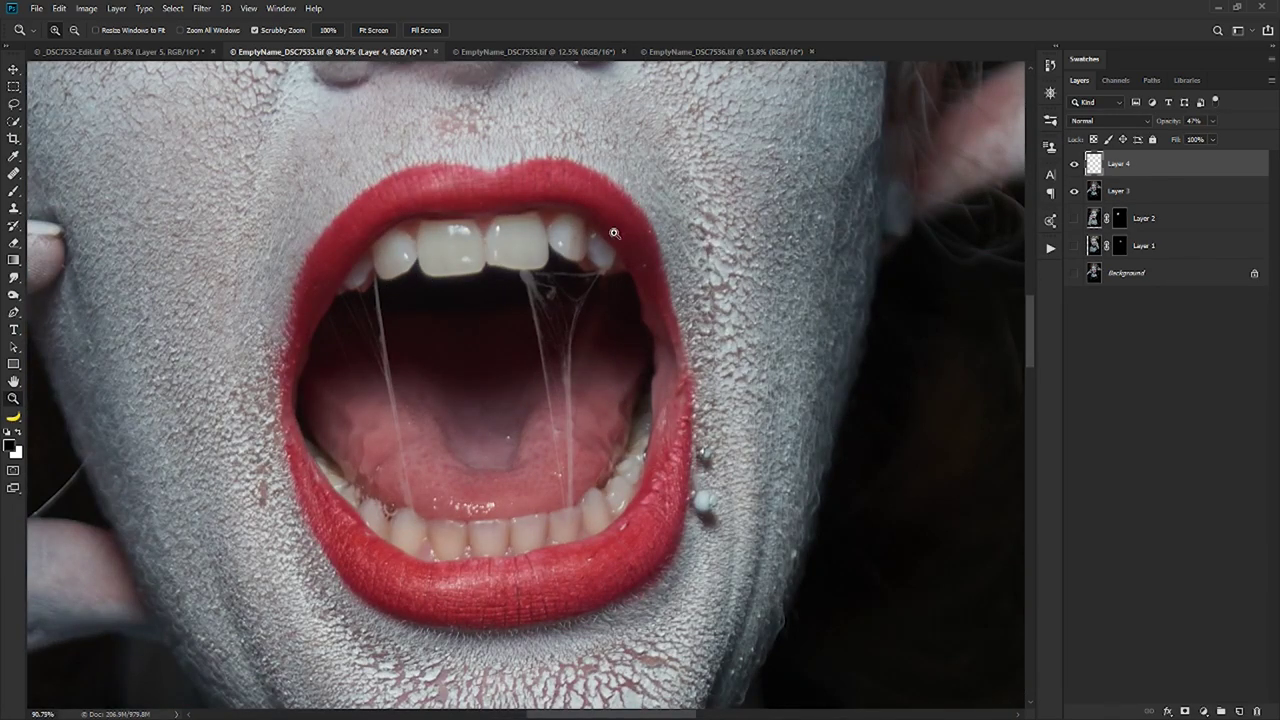
{"action": "left_click_drag", "start_coordinate": [579, 293], "coordinate": [603, 317]}
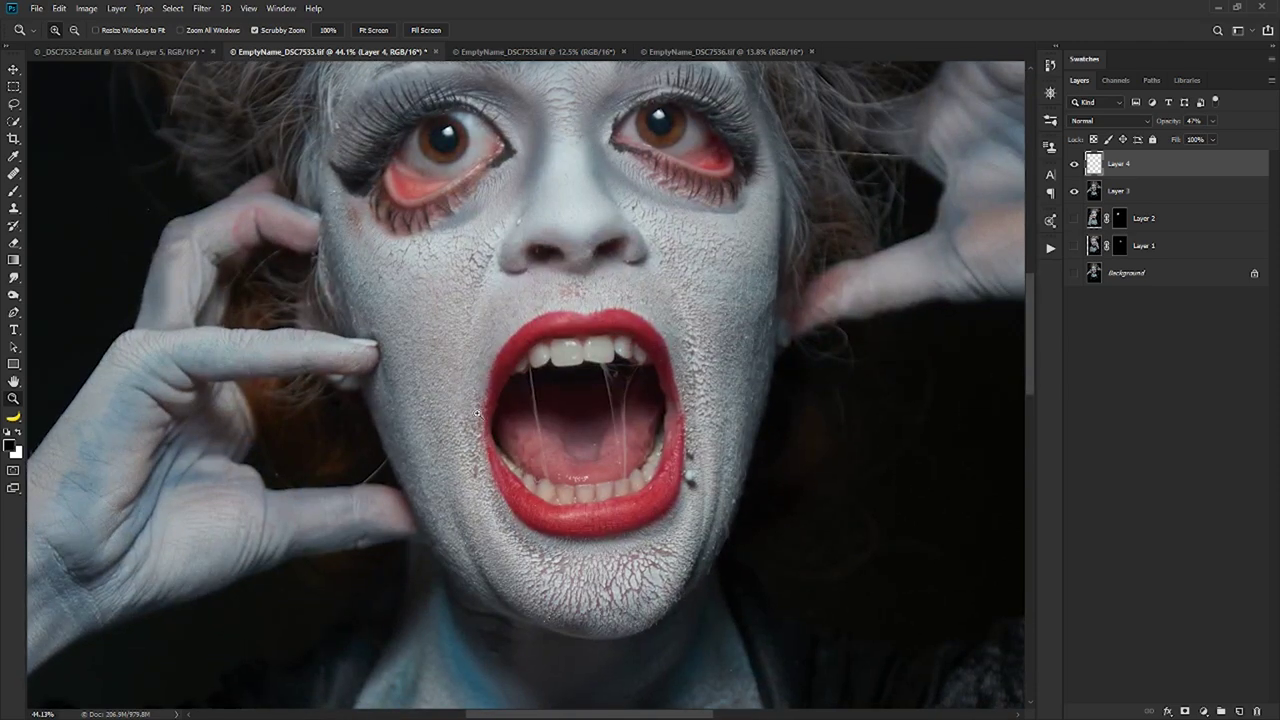
{"action": "left_click_drag", "start_coordinate": [479, 237], "coordinate": [587, 243]}
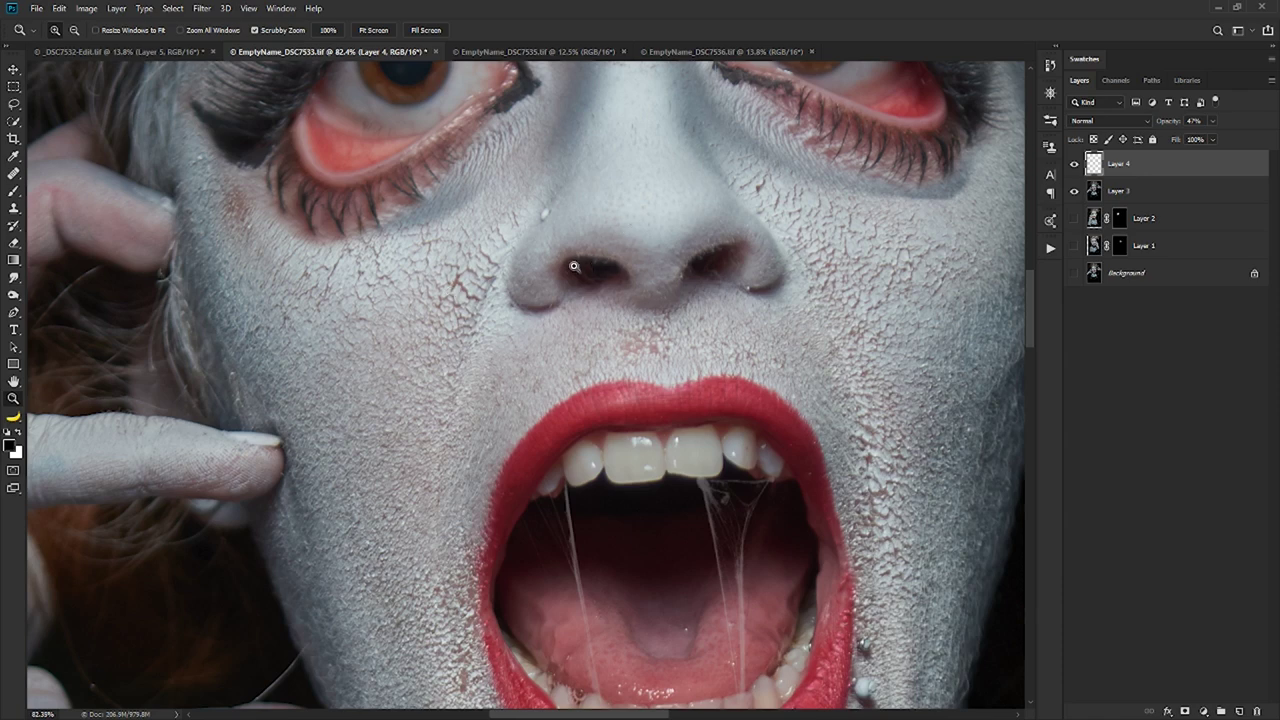
{"action": "scroll", "coordinate": [575, 265], "scroll_direction": "down", "scroll_amount": 5}
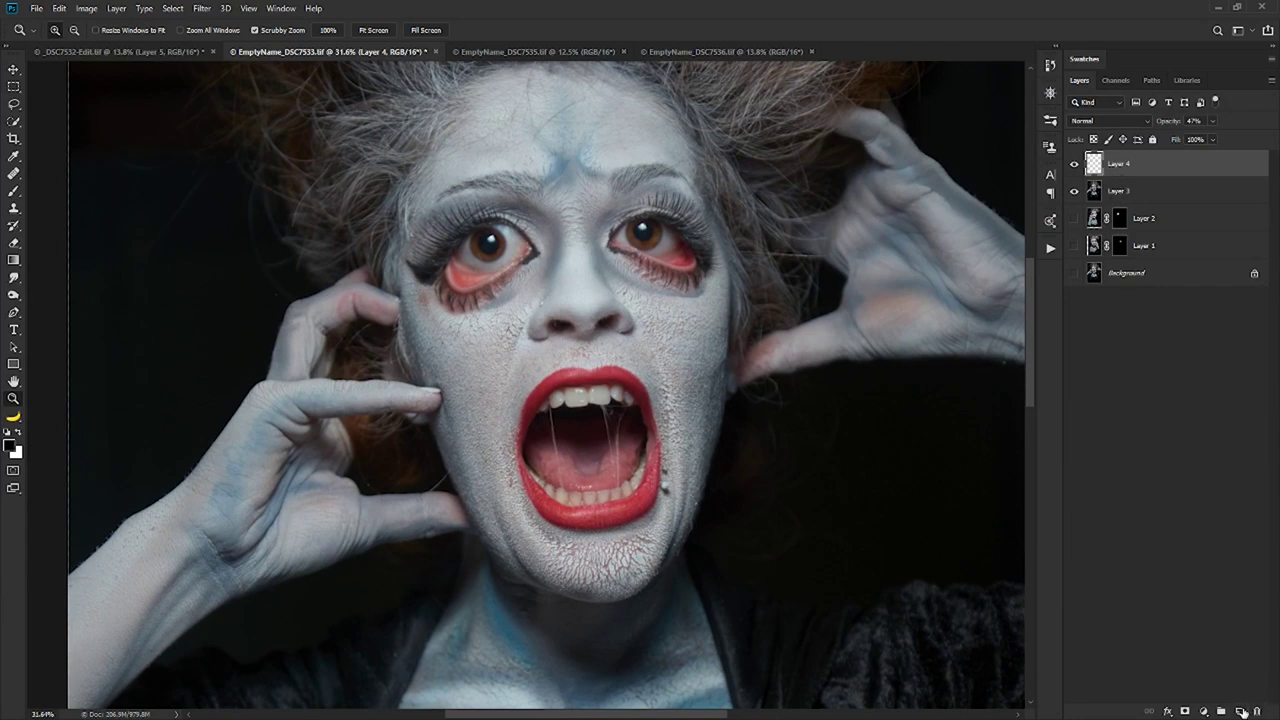
Step: Add a new Layer 5 above Layer 4 set to Color blend mode
{"action": "left_click", "coordinate": [1240, 711]}
{"action": "left_click", "coordinate": [1108, 120]}
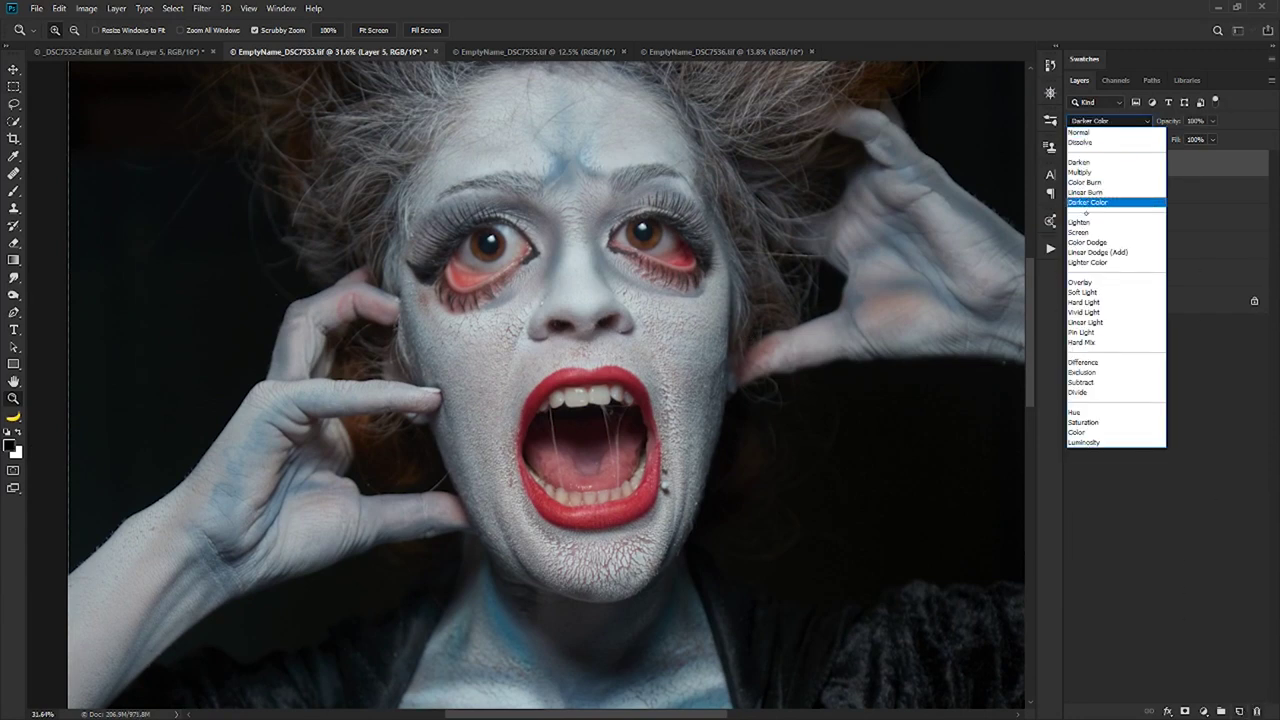
{"action": "left_click", "coordinate": [1078, 432]}
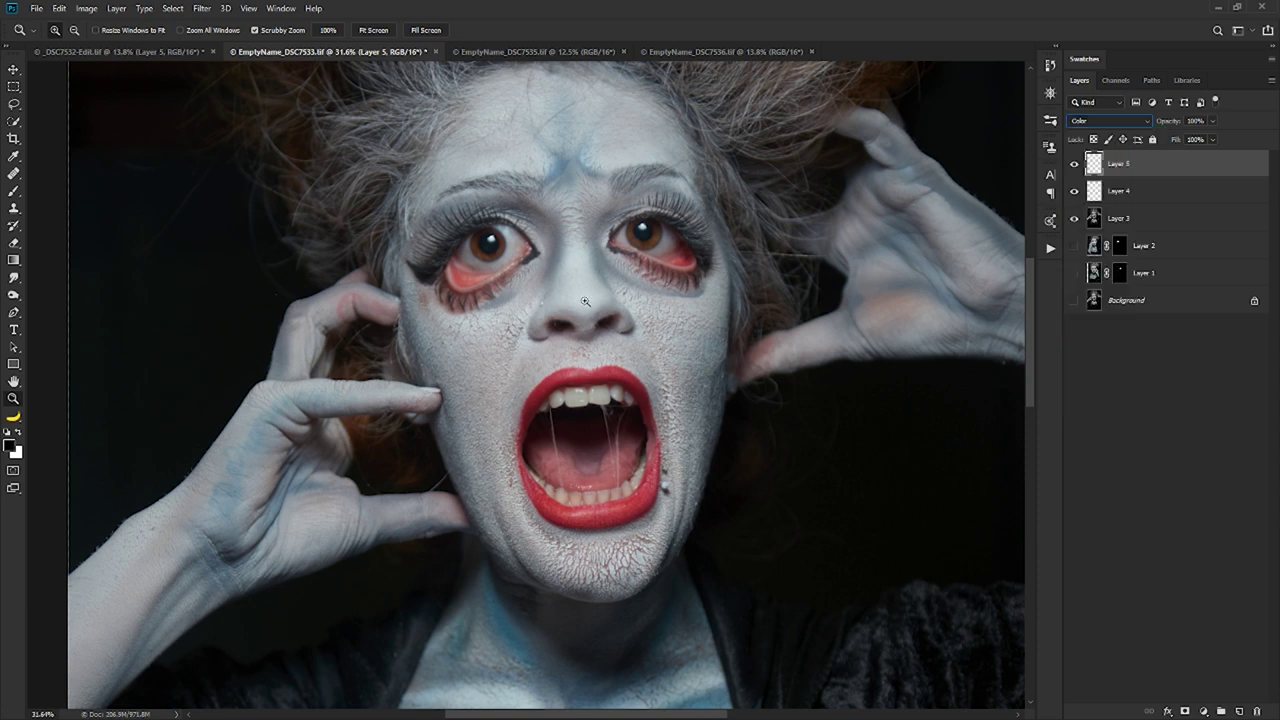
Step: Sample the light grey skin colour and paint it under the nose and over the nose bridge with a ~209 px brush
{"action": "key", "text": "b"}
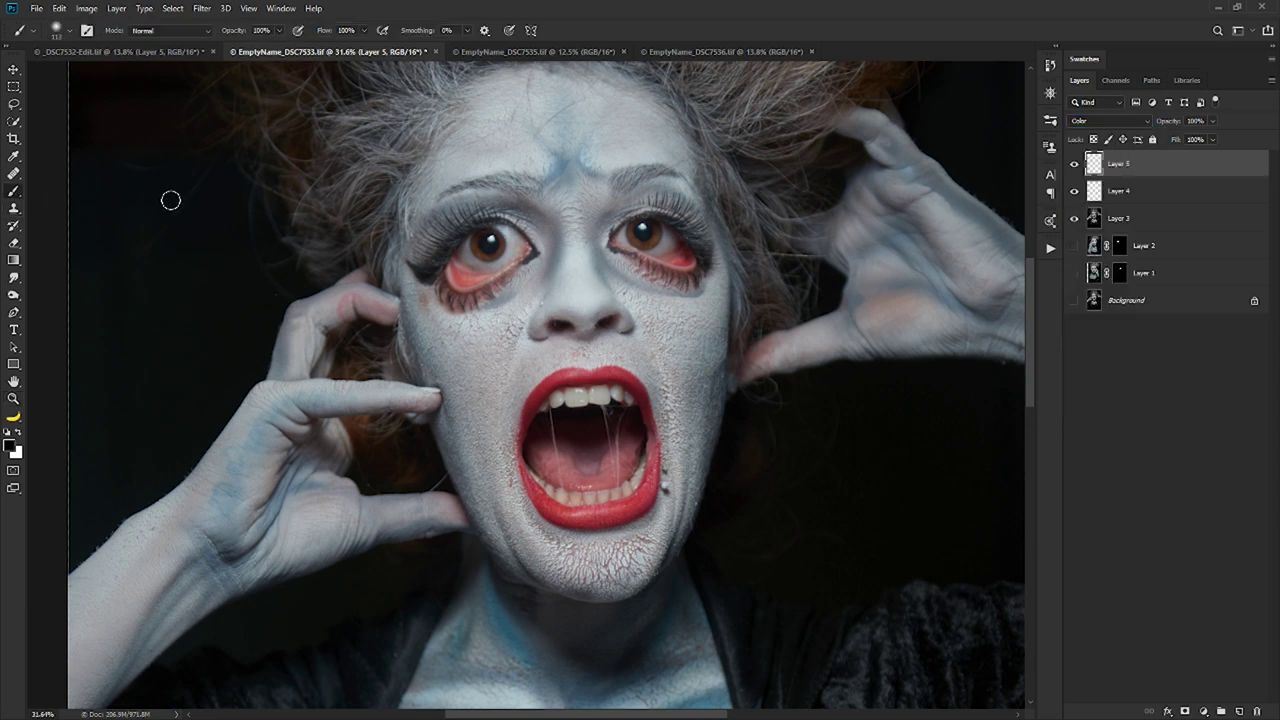
{"action": "right_click", "coordinate": [528, 288], "text": "alt"}
{"action": "left_click", "coordinate": [538, 356], "text": "alt"}
{"action": "right_click", "coordinate": [577, 346], "text": "alt"}
{"action": "right_click", "coordinate": [497, 330], "text": "alt"}
{"action": "left_click_drag", "start_coordinate": [651, 341], "coordinate": [619, 341]}
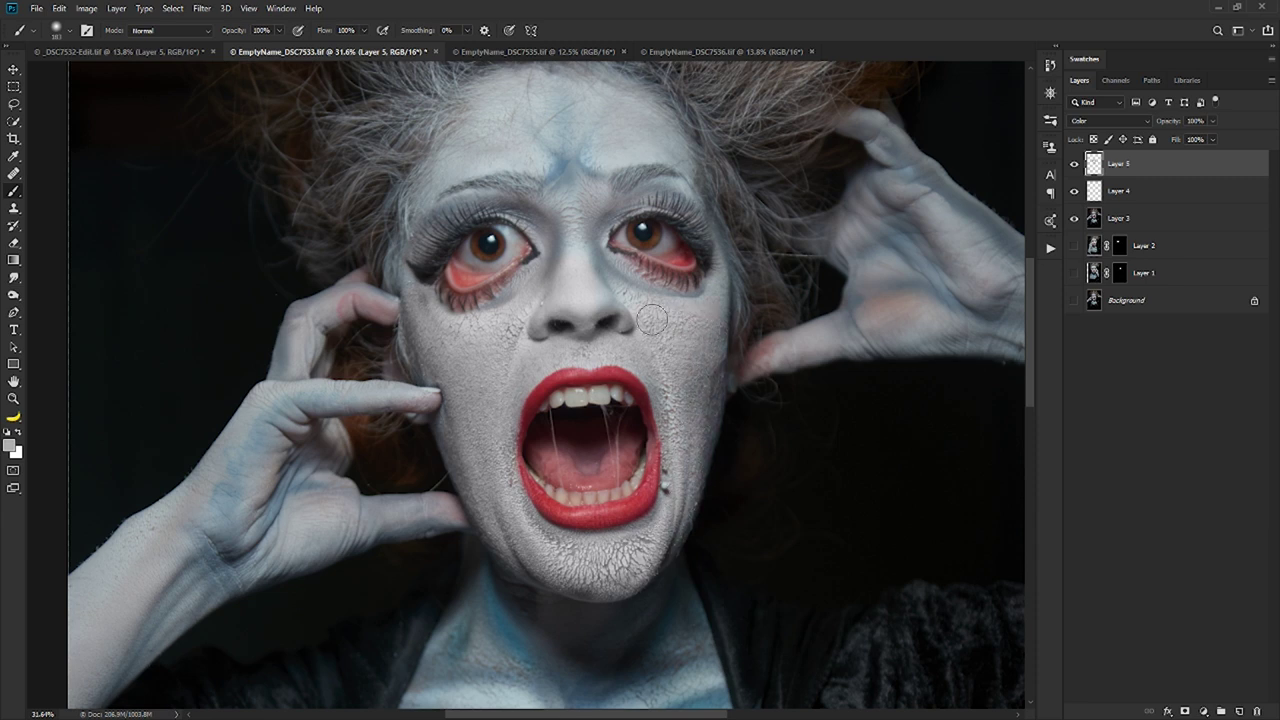
{"action": "mouse_move", "coordinate": [597, 283]}
{"action": "left_mouse_down"}
{"action": "mouse_move", "coordinate": [580, 280]}
{"action": "mouse_move", "coordinate": [589, 299]}
{"action": "left_mouse_up"}
Step: Zoom and pan the view from the face down to the chest and dress edge
{"action": "key", "text": "z"}
{"action": "left_click_drag", "start_coordinate": [490, 248], "coordinate": [489, 351]}
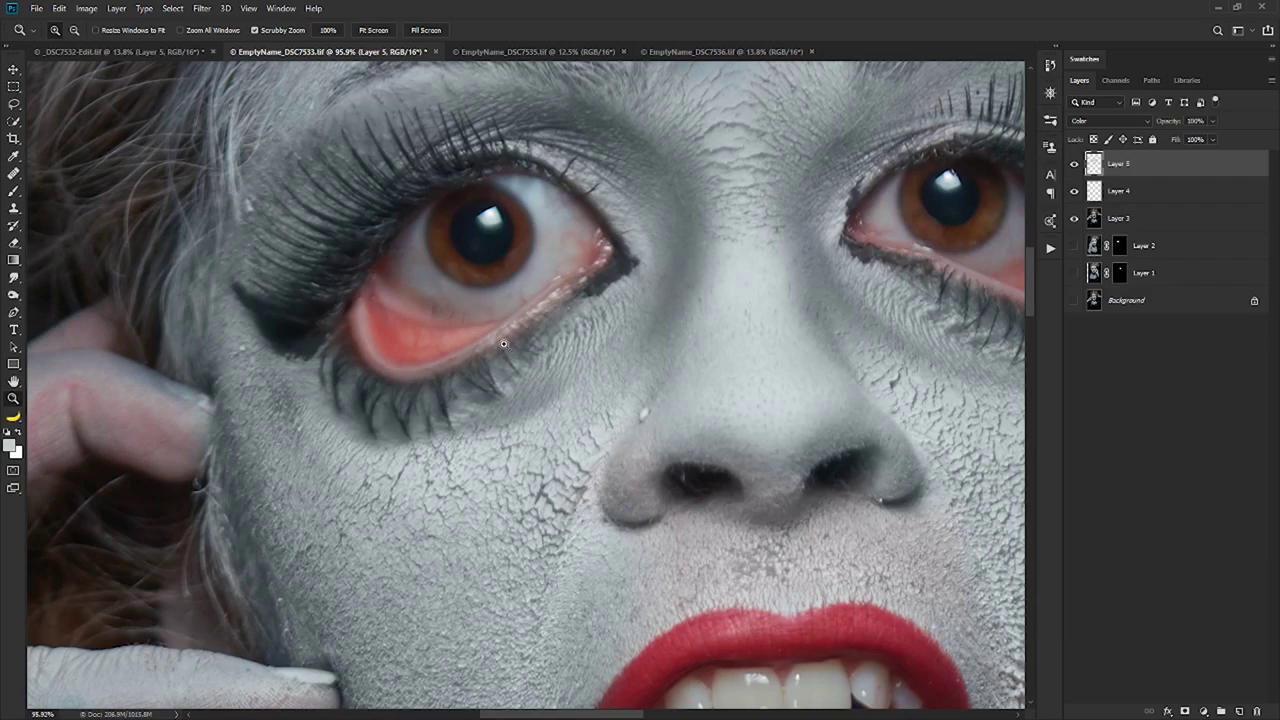
{"action": "scroll", "coordinate": [690, 363], "scroll_direction": "down", "scroll_amount": 5}
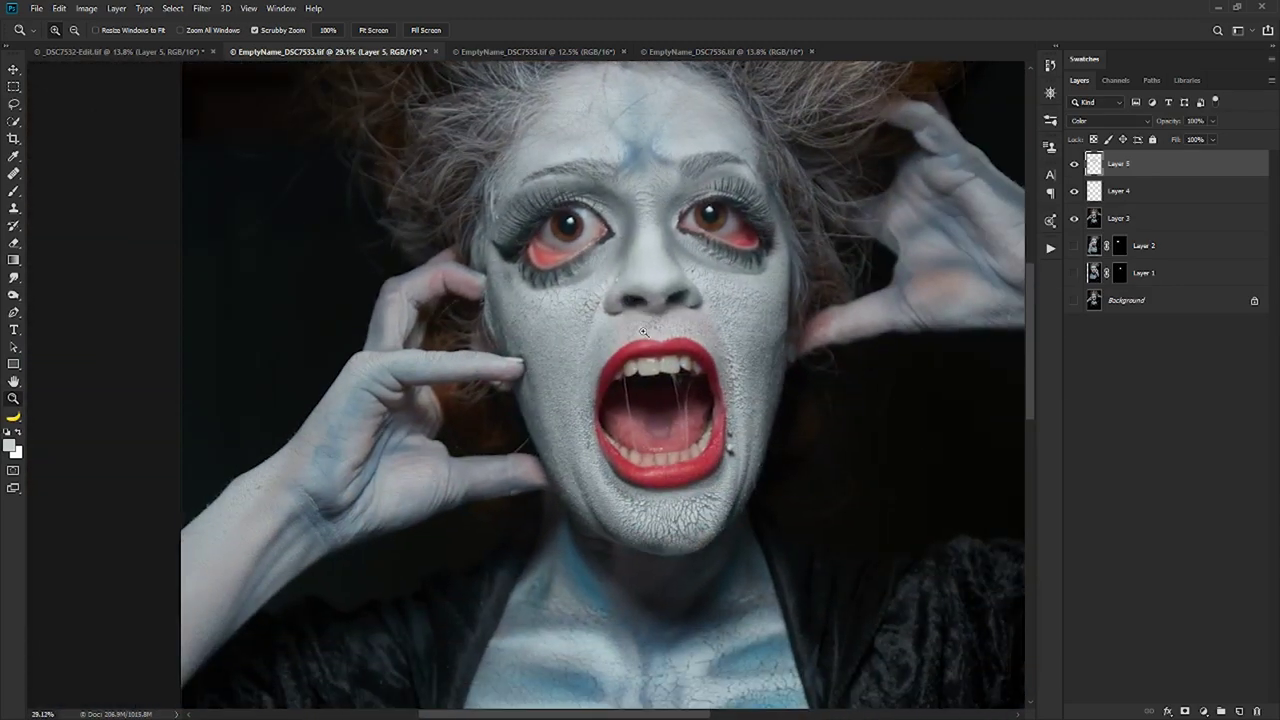
{"action": "key", "text": "b"}
{"action": "left_click_drag", "start_coordinate": [901, 275], "coordinate": [584, 352]}
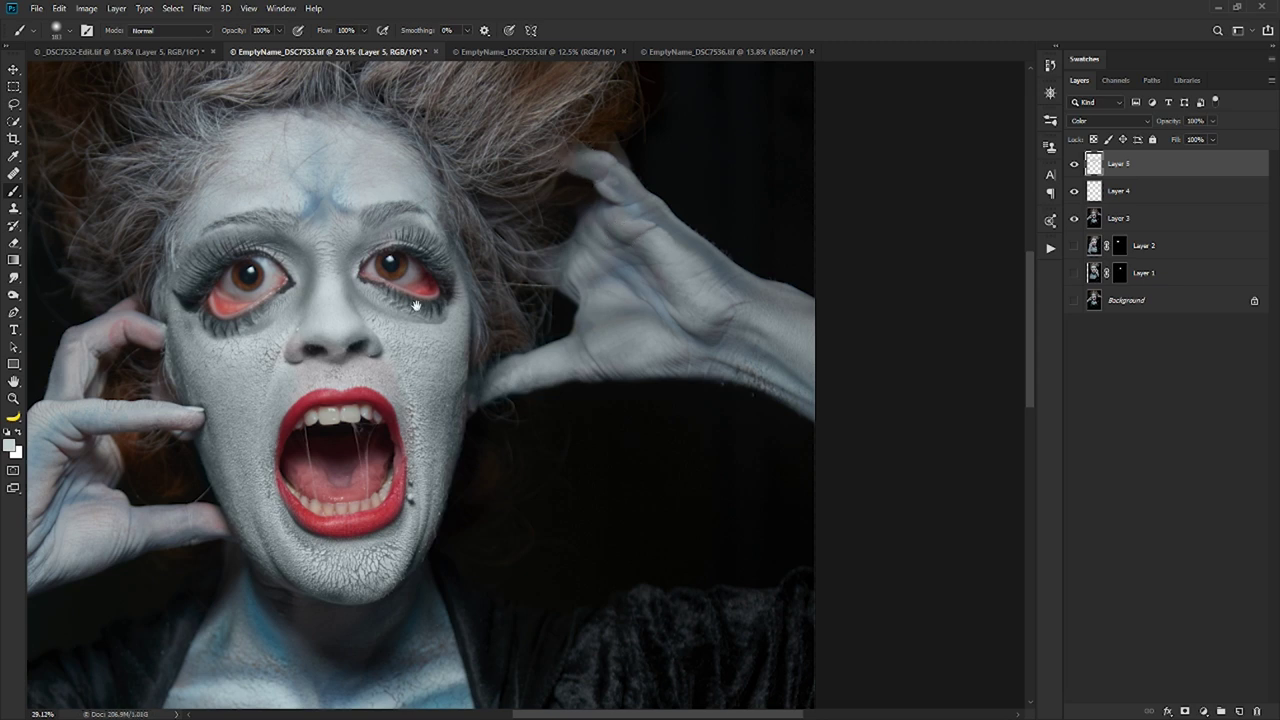
{"action": "scroll", "coordinate": [831, 235], "scroll_direction": "left", "scroll_amount": 5}
{"action": "scroll", "coordinate": [831, 235], "scroll_direction": "down", "scroll_amount": 1}
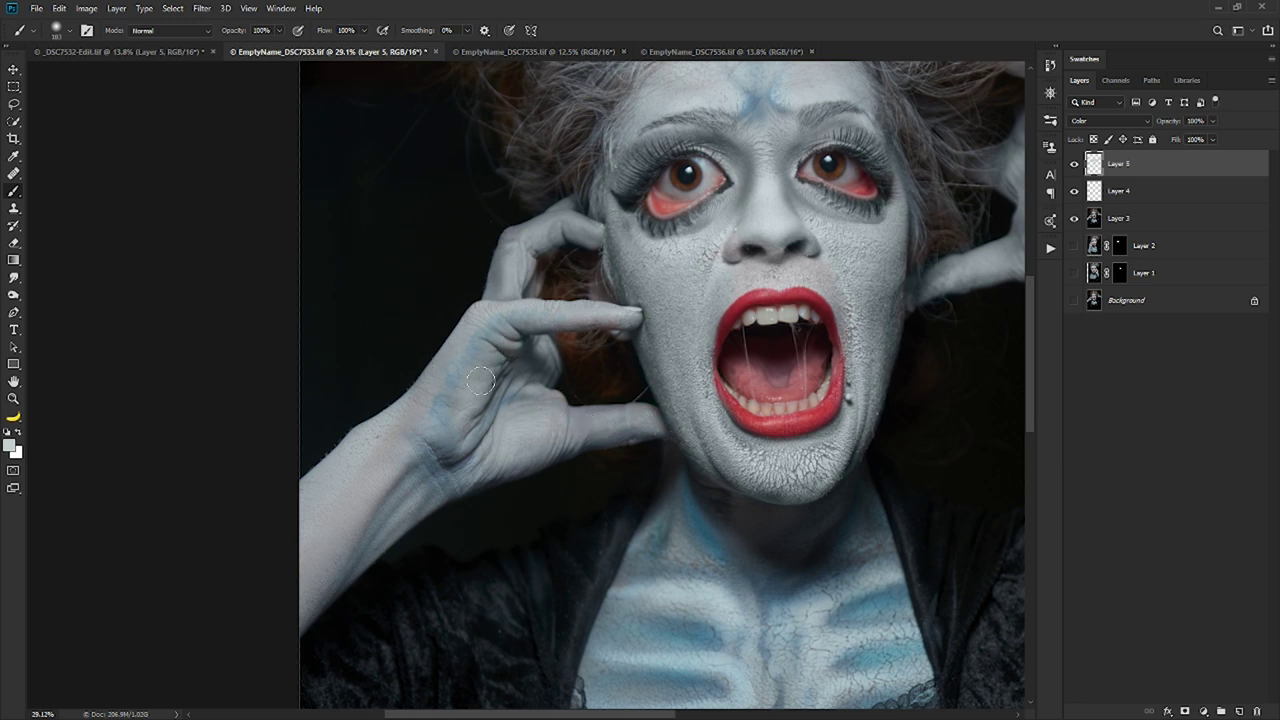
{"action": "left_click_drag", "start_coordinate": [491, 403], "coordinate": [565, 252]}
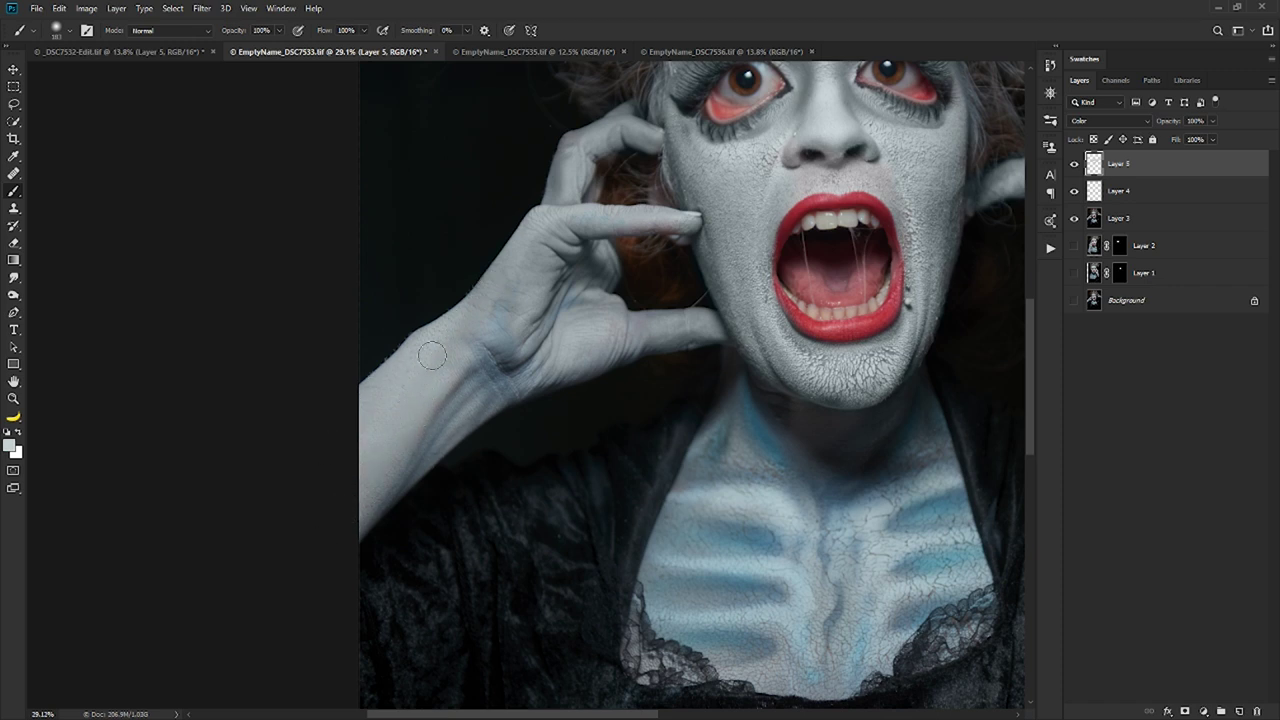
{"action": "mouse_move", "coordinate": [694, 312]}
{"action": "left_mouse_down"}
{"action": "mouse_move", "coordinate": [482, 308]}
{"action": "mouse_move", "coordinate": [511, 303]}
{"action": "mouse_move", "coordinate": [416, 153]}
{"action": "left_mouse_up"}
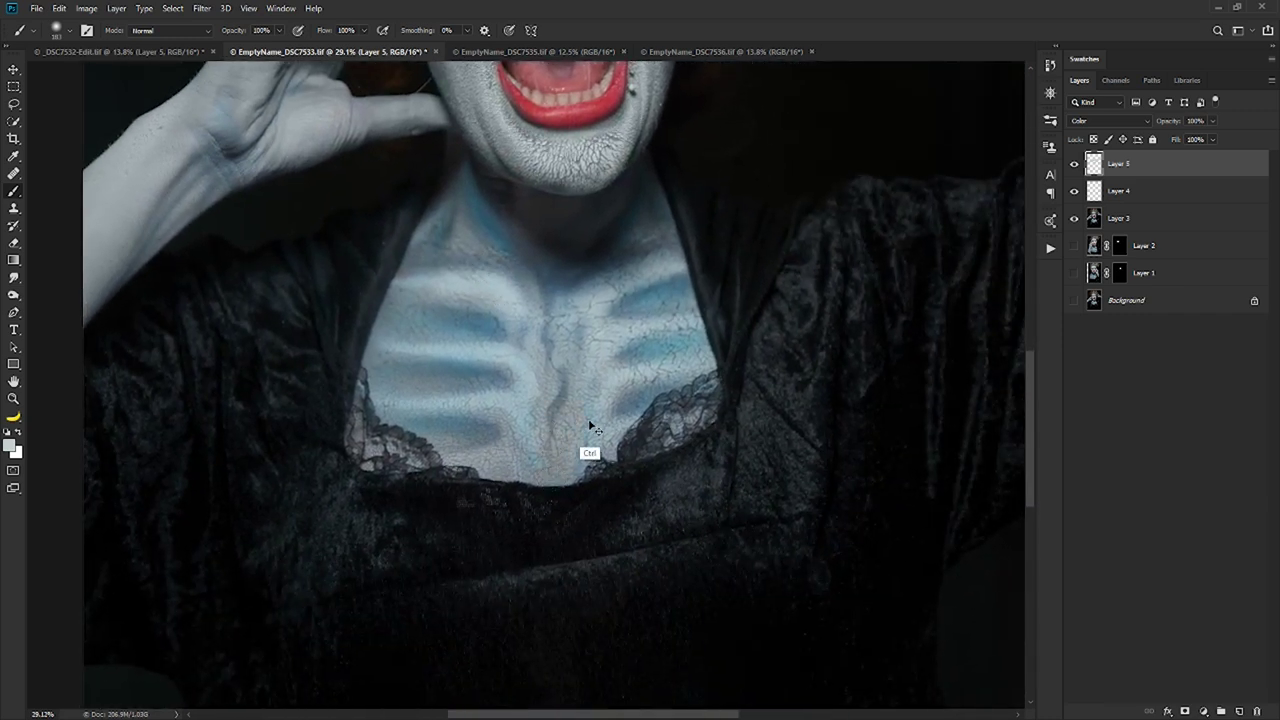
Step: Sample the chest's teal and paint it along the dress edge below the chest, then zoom out
{"action": "key", "text": "alt"}
{"action": "left_click", "coordinate": [620, 379], "text": "alt"}
{"action": "mouse_move", "coordinate": [553, 431]}
{"action": "left_mouse_down"}
{"action": "mouse_move", "coordinate": [534, 481]}
{"action": "mouse_move", "coordinate": [493, 464]}
{"action": "mouse_move", "coordinate": [466, 470]}
{"action": "mouse_move", "coordinate": [506, 457]}
{"action": "mouse_move", "coordinate": [517, 434]}
{"action": "mouse_move", "coordinate": [491, 415]}
{"action": "mouse_move", "coordinate": [436, 481]}
{"action": "mouse_move", "coordinate": [437, 459]}
{"action": "mouse_move", "coordinate": [366, 479]}
{"action": "mouse_move", "coordinate": [379, 447]}
{"action": "mouse_move", "coordinate": [363, 426]}
{"action": "mouse_move", "coordinate": [386, 457]}
{"action": "left_mouse_up"}
{"action": "scroll", "coordinate": [590, 260], "scroll_direction": "up", "scroll_amount": 4}
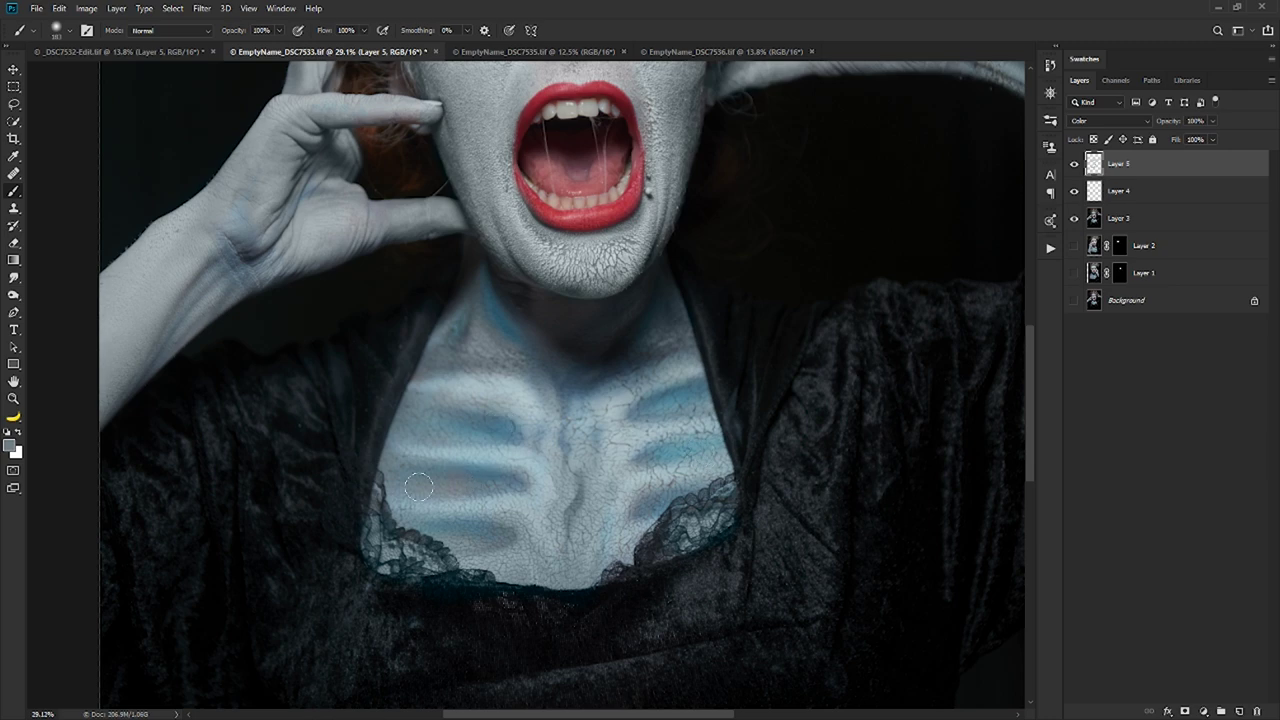
{"action": "key", "text": "z"}
{"action": "mouse_move", "coordinate": [492, 432]}
{"action": "left_mouse_down"}
{"action": "mouse_move", "coordinate": [430, 432]}
{"action": "mouse_move", "coordinate": [684, 228]}
{"action": "left_mouse_up"}
Step: Compare the face with Layer 5 and Layer 4 switched off and on
{"action": "left_click", "coordinate": [1075, 164]}
{"action": "left_click", "coordinate": [1074, 165]}
{"action": "left_click", "coordinate": [1075, 165]}
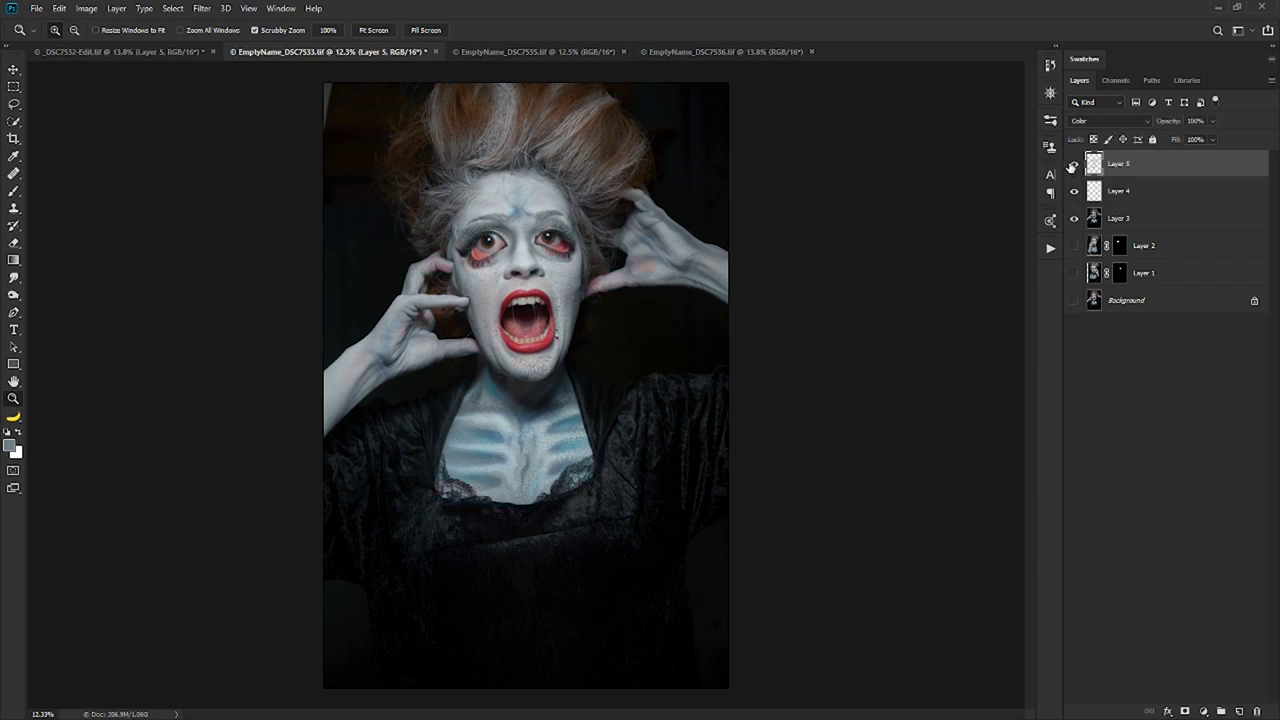
{"action": "left_click_drag", "start_coordinate": [515, 233], "coordinate": [650, 230]}
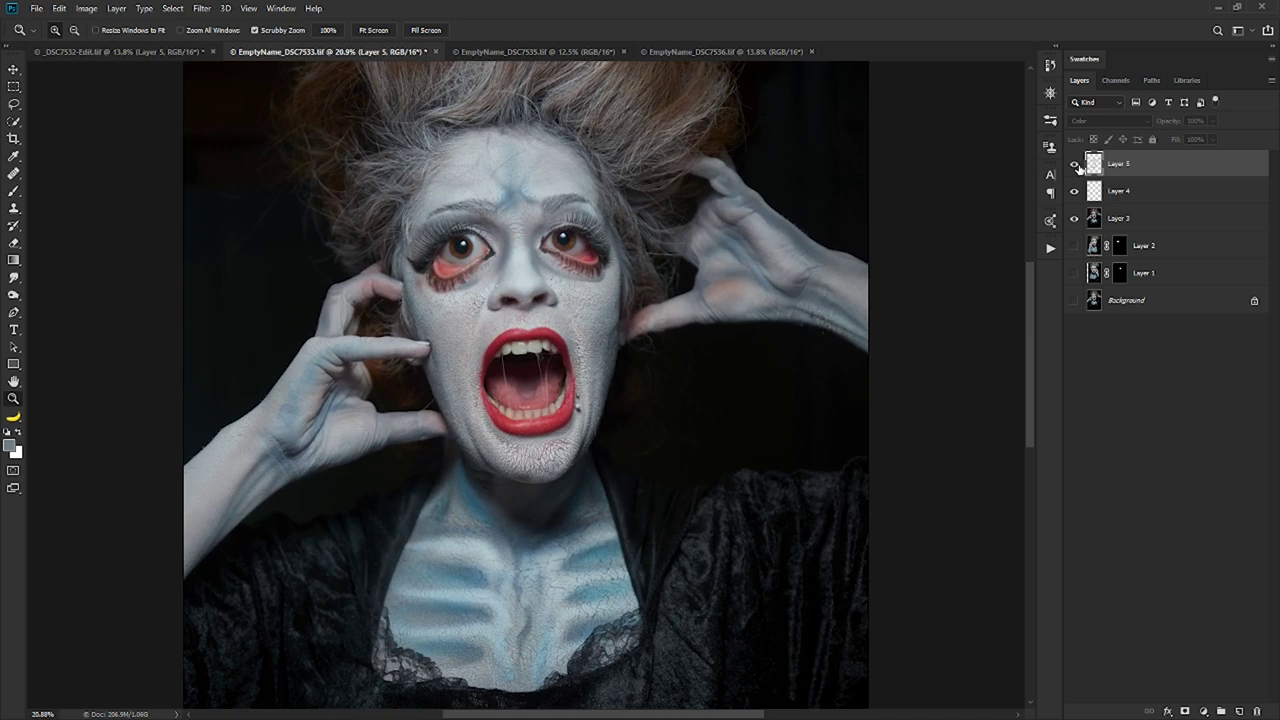
{"action": "left_click", "coordinate": [1075, 165]}
{"action": "left_click", "coordinate": [1075, 165]}
{"action": "left_click", "coordinate": [1074, 165]}
{"action": "left_click", "coordinate": [1136, 192]}
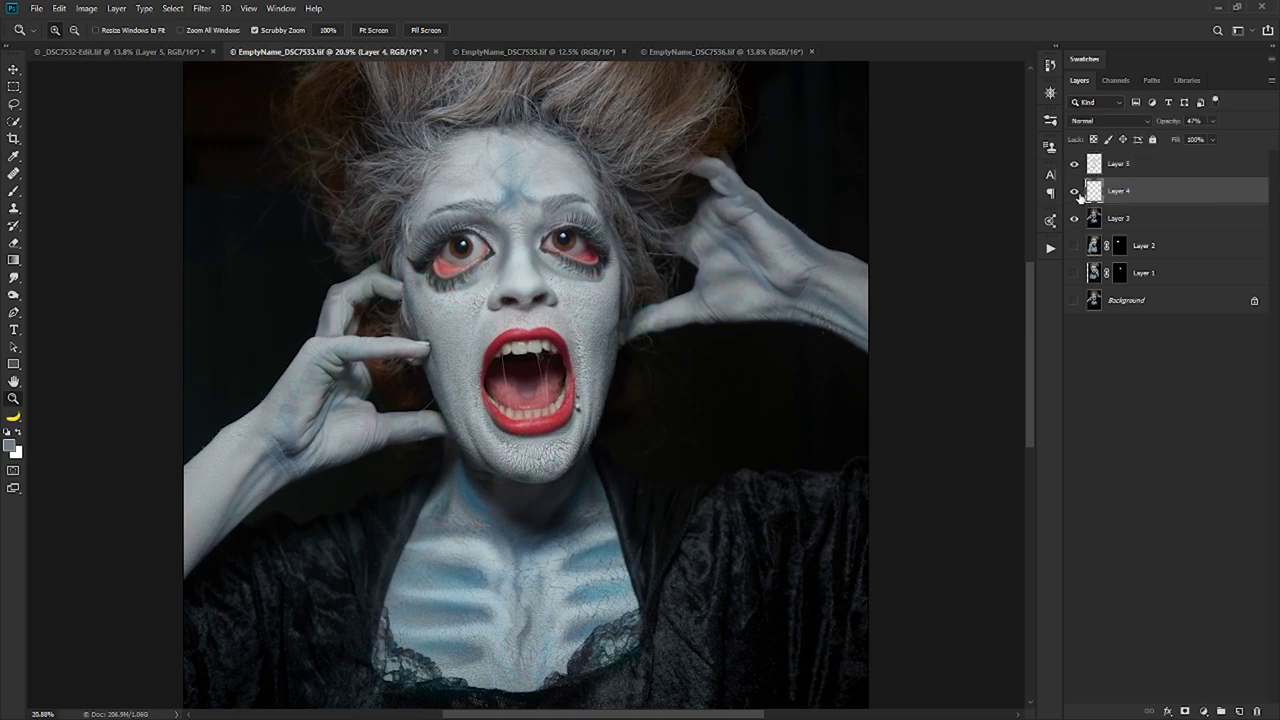
{"action": "left_click", "coordinate": [1075, 191]}
{"action": "left_click", "coordinate": [1075, 191]}
Step: Rename Layer 4 to 'web' and Layer 5 to 'color'
{"action": "double_click", "coordinate": [1126, 192]}
{"action": "type", "text": "web"}
{"action": "key", "text": "Return"}
{"action": "double_click", "coordinate": [1122, 164]}
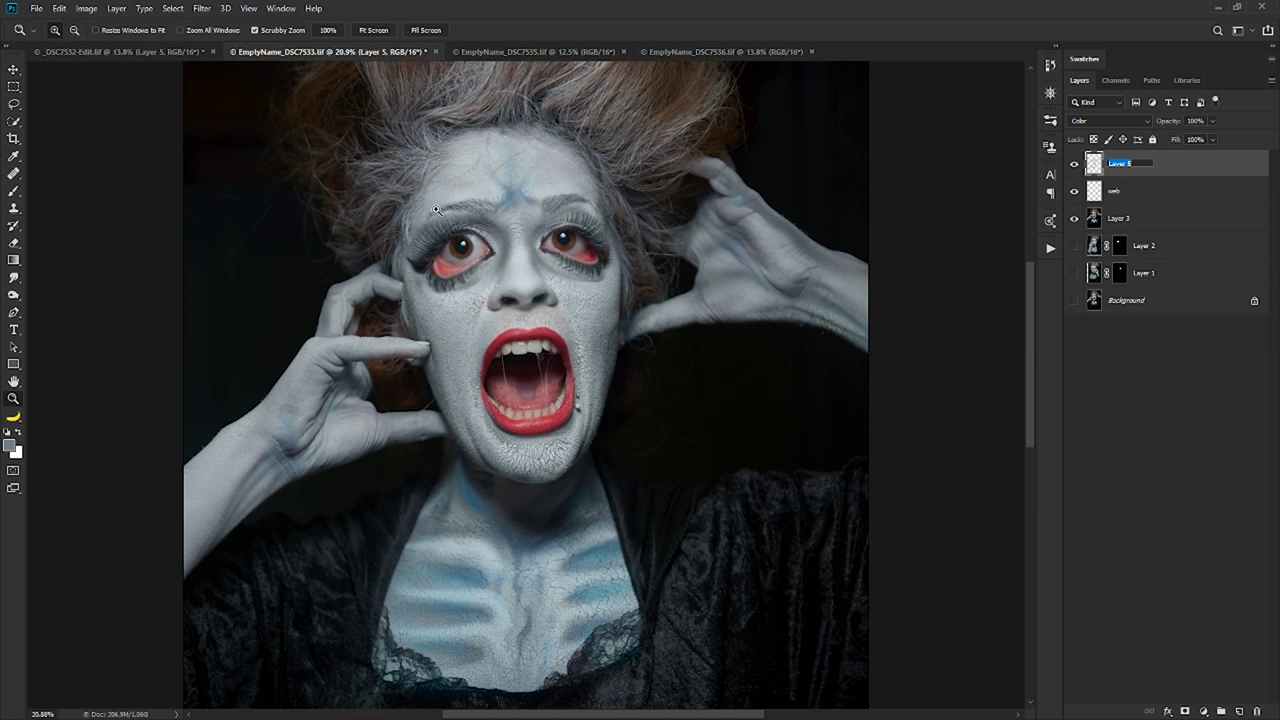
{"action": "type", "text": "color"}
{"action": "key", "text": "Return"}
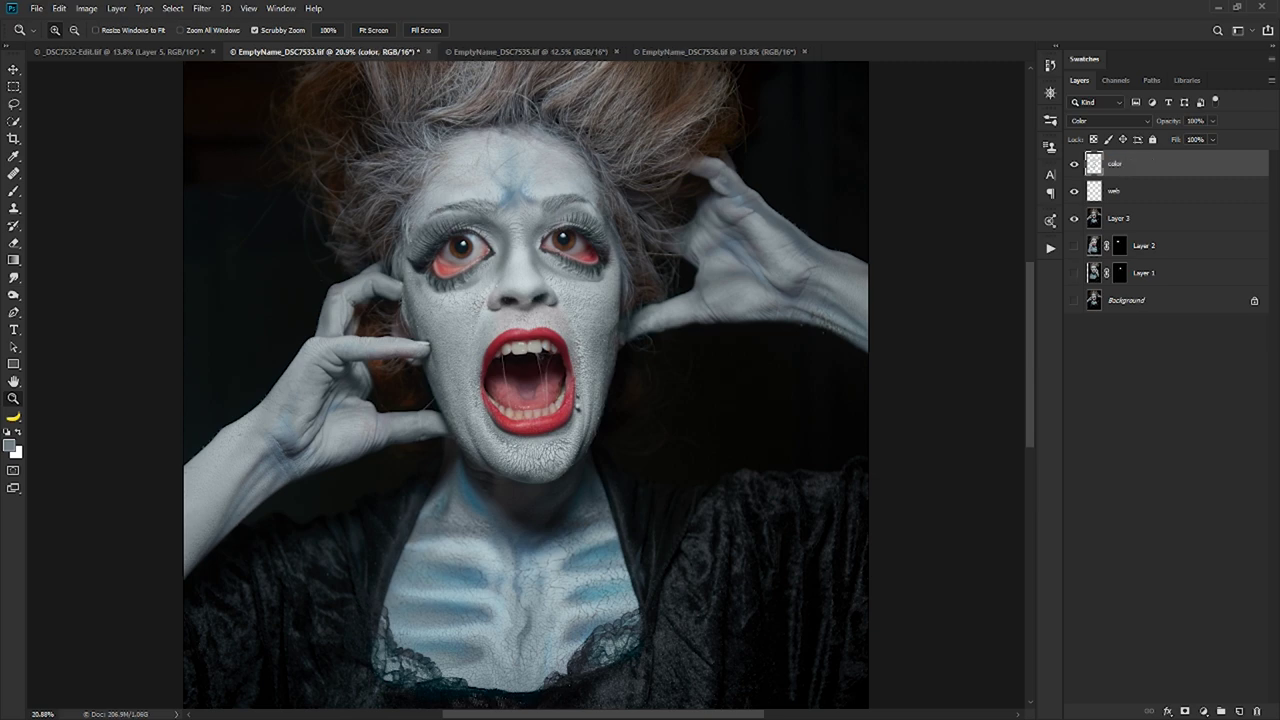
Step: Add a new empty layer above Layer 3
{"action": "left_click", "coordinate": [1130, 218]}
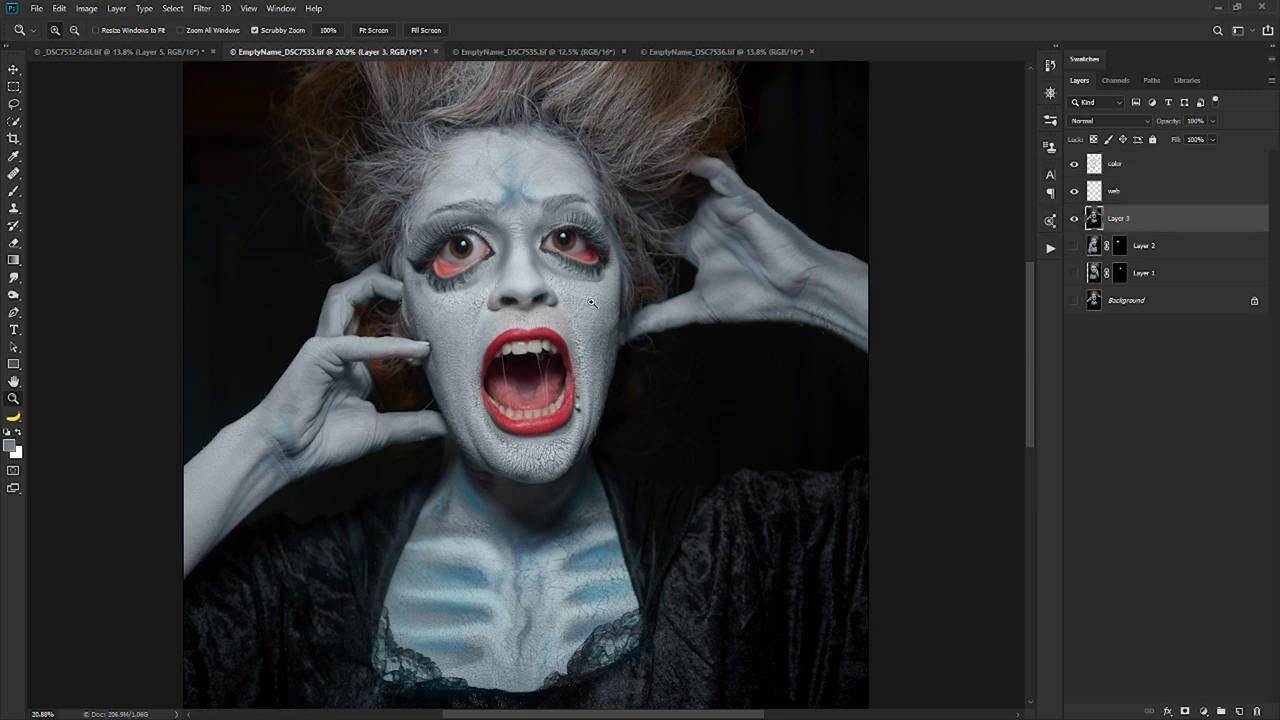
{"action": "left_click_drag", "start_coordinate": [569, 372], "coordinate": [643, 379]}
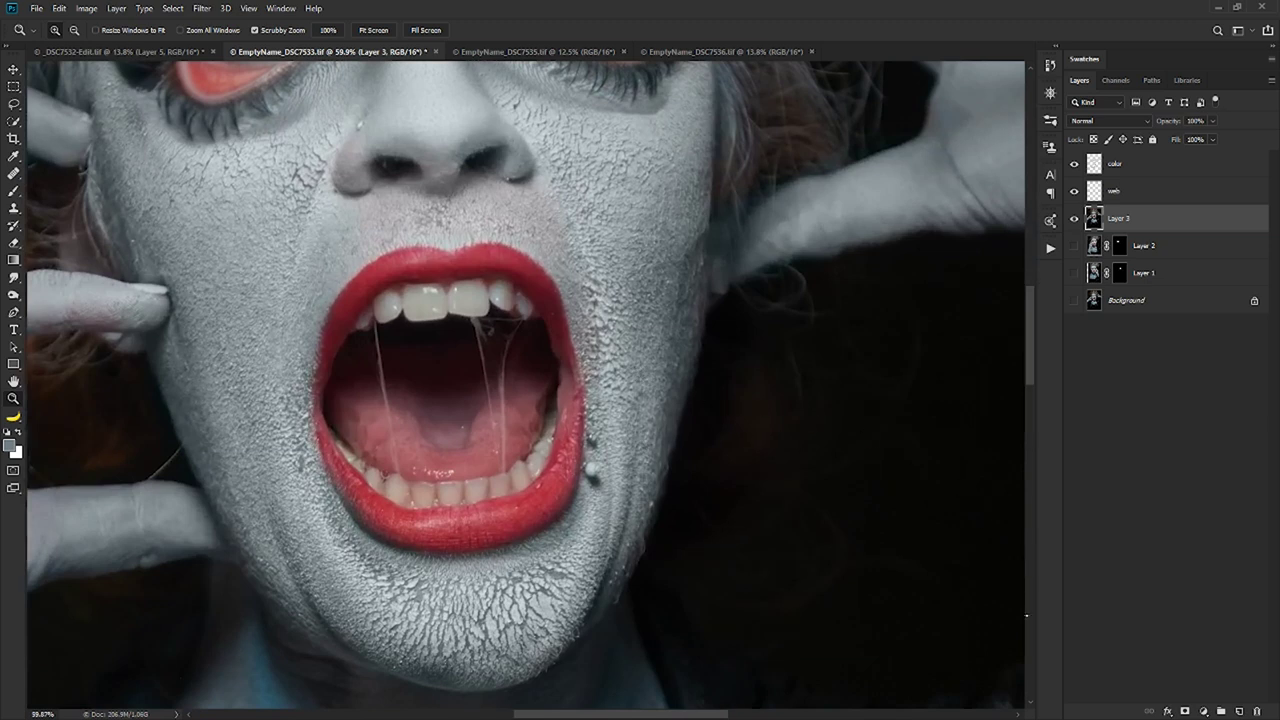
{"action": "left_click", "coordinate": [1238, 711]}
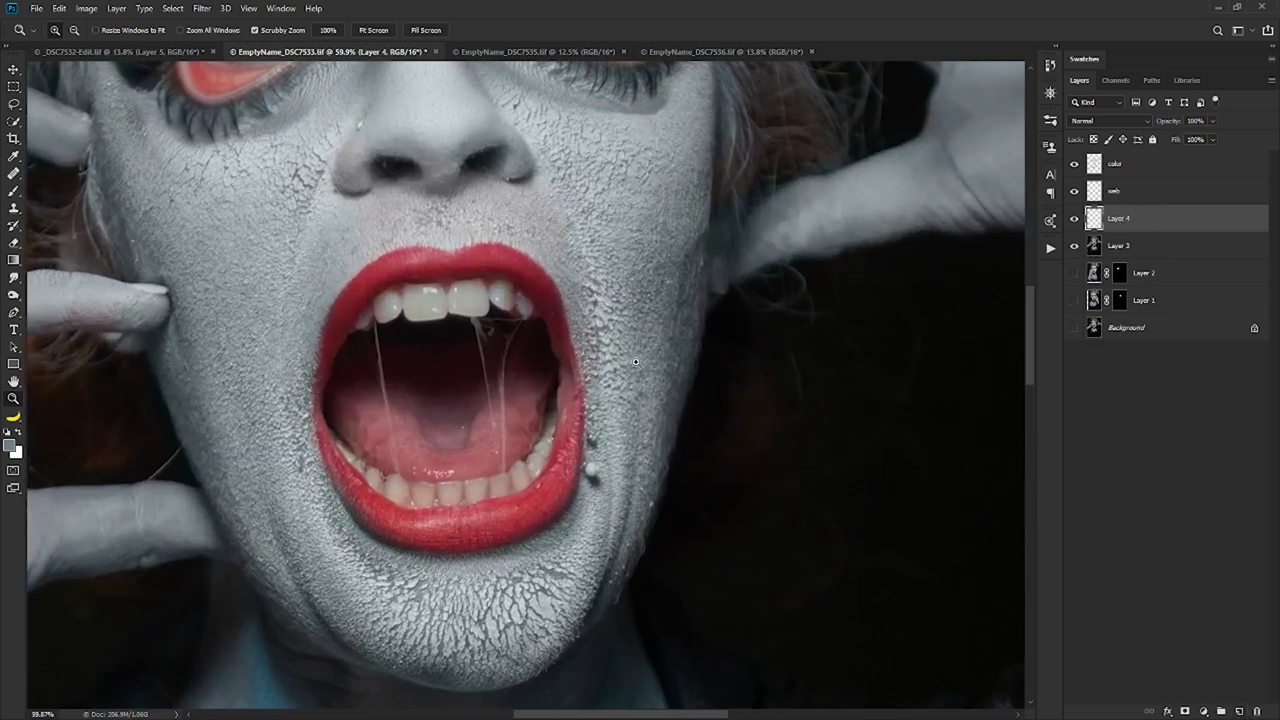
Step: Heal the chin-edge spot and the white speck by the lip corner with the Healing Brush
{"action": "key", "text": "j"}
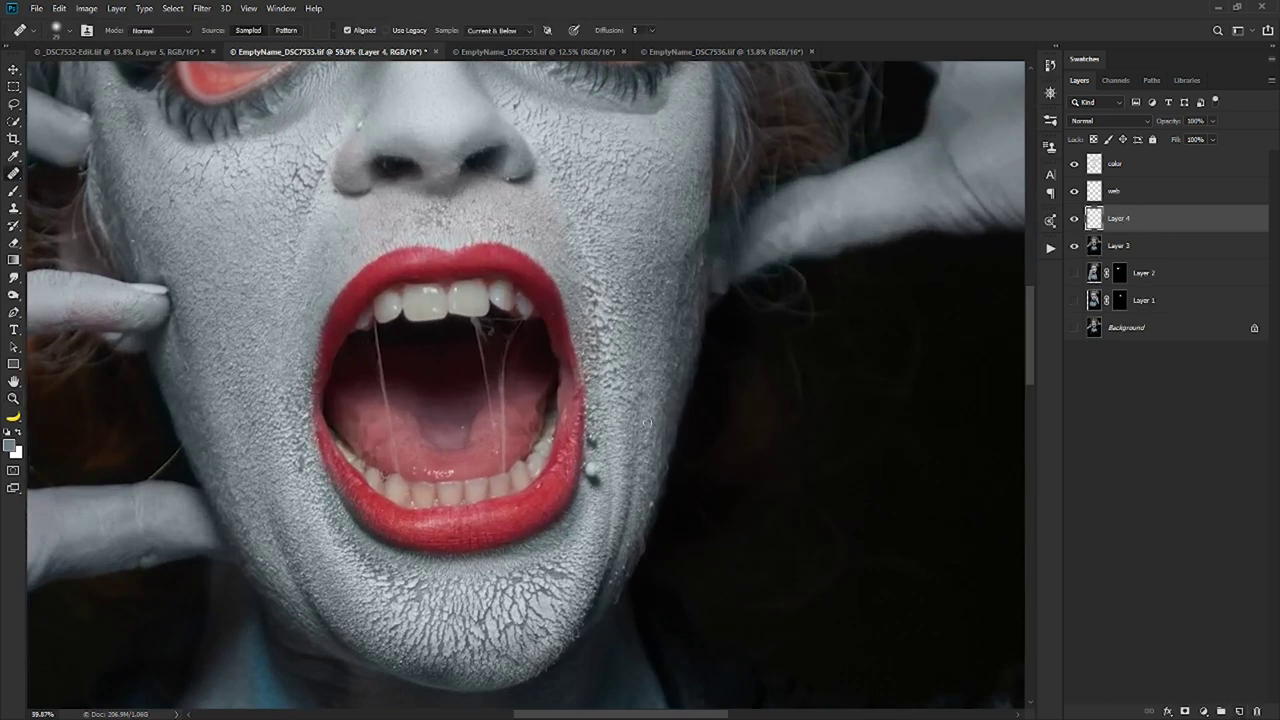
{"action": "right_click", "coordinate": [647, 423], "text": "alt"}
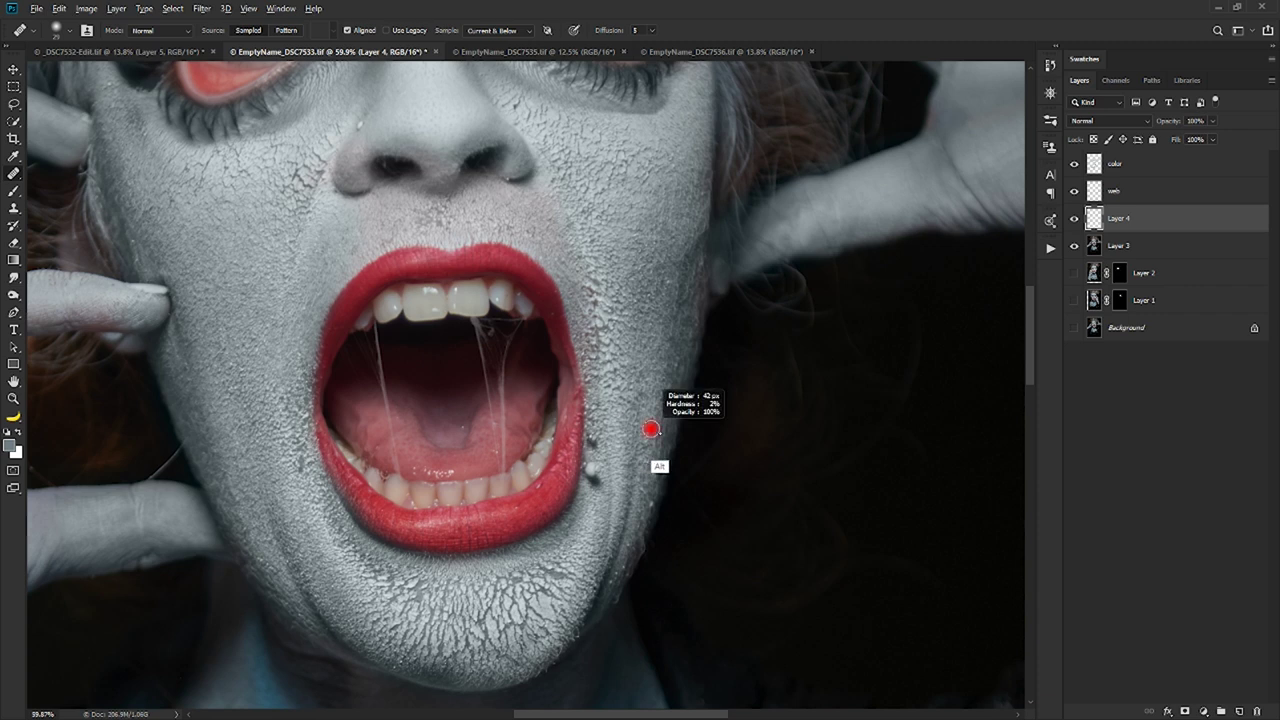
{"action": "left_click", "coordinate": [654, 485], "text": "alt"}
{"action": "left_click", "coordinate": [649, 508]}
{"action": "left_click", "coordinate": [631, 548]}
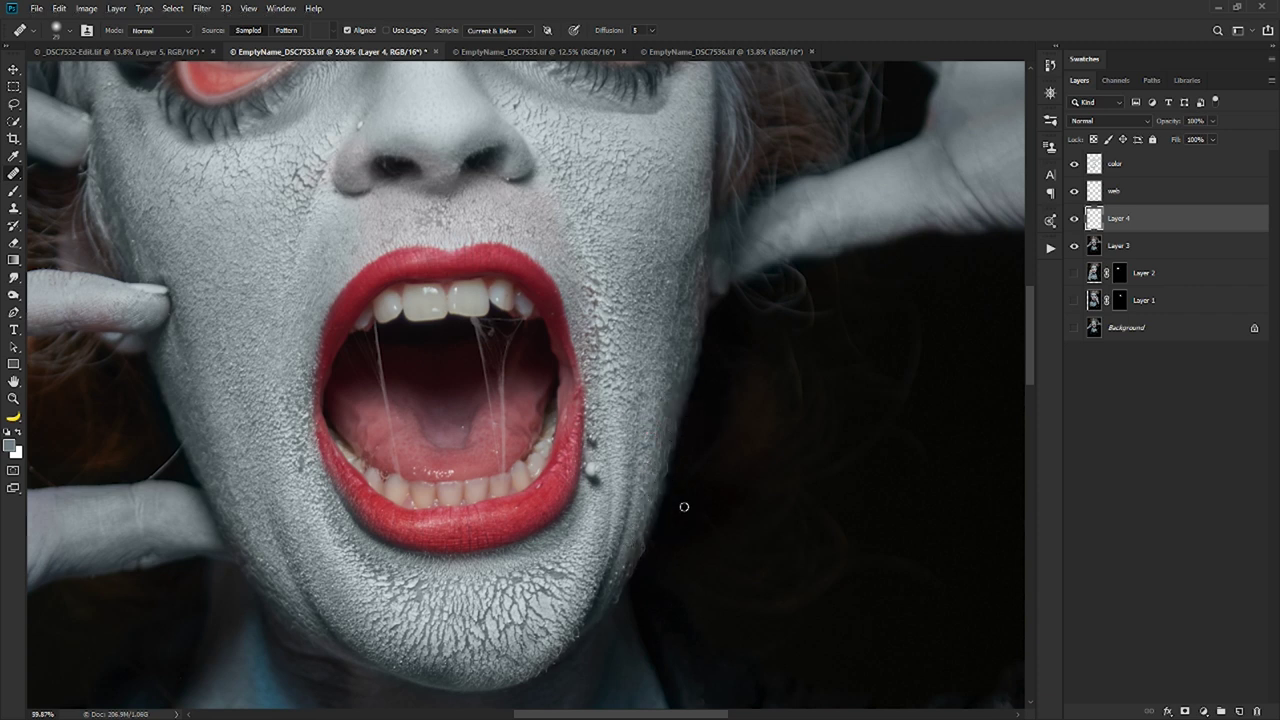
{"action": "left_click_drag", "start_coordinate": [546, 300], "coordinate": [637, 379]}
{"action": "left_click", "coordinate": [686, 523]}
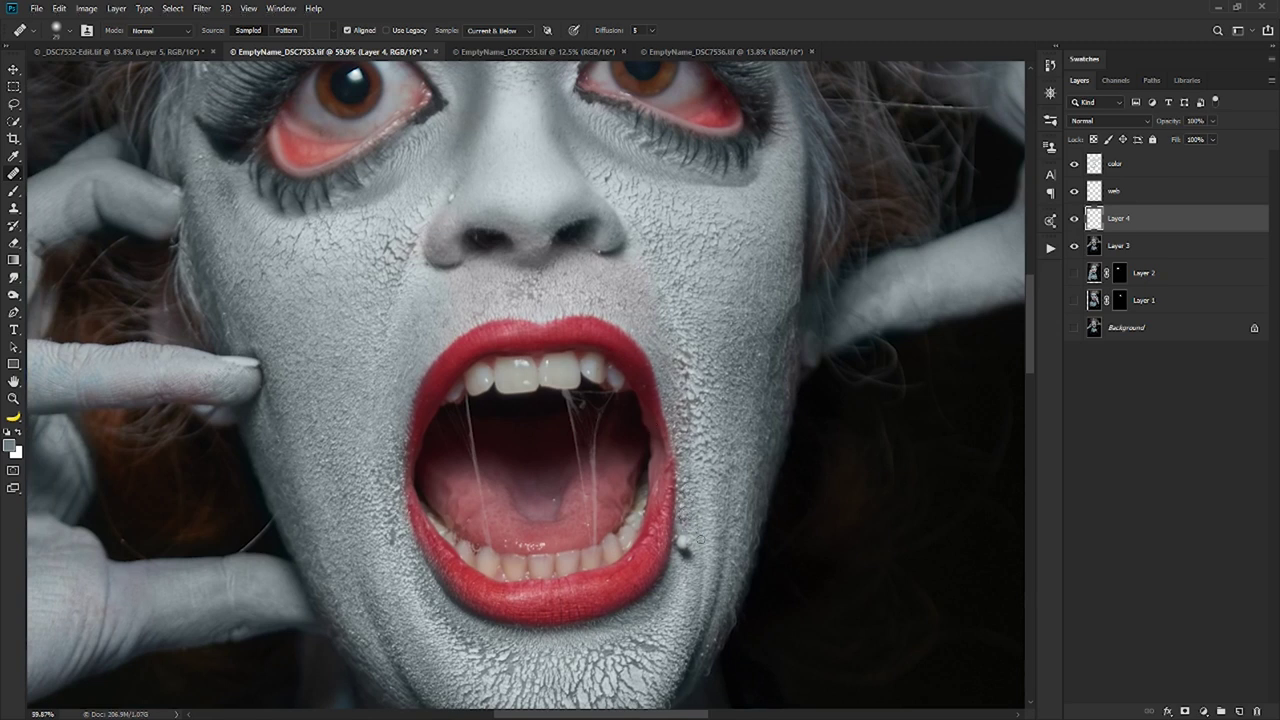
{"action": "left_click", "coordinate": [687, 595], "text": "alt"}
Step: Heal along the left side of the nose and sample clean forehead skin
{"action": "left_click_drag", "start_coordinate": [614, 309], "coordinate": [666, 290]}
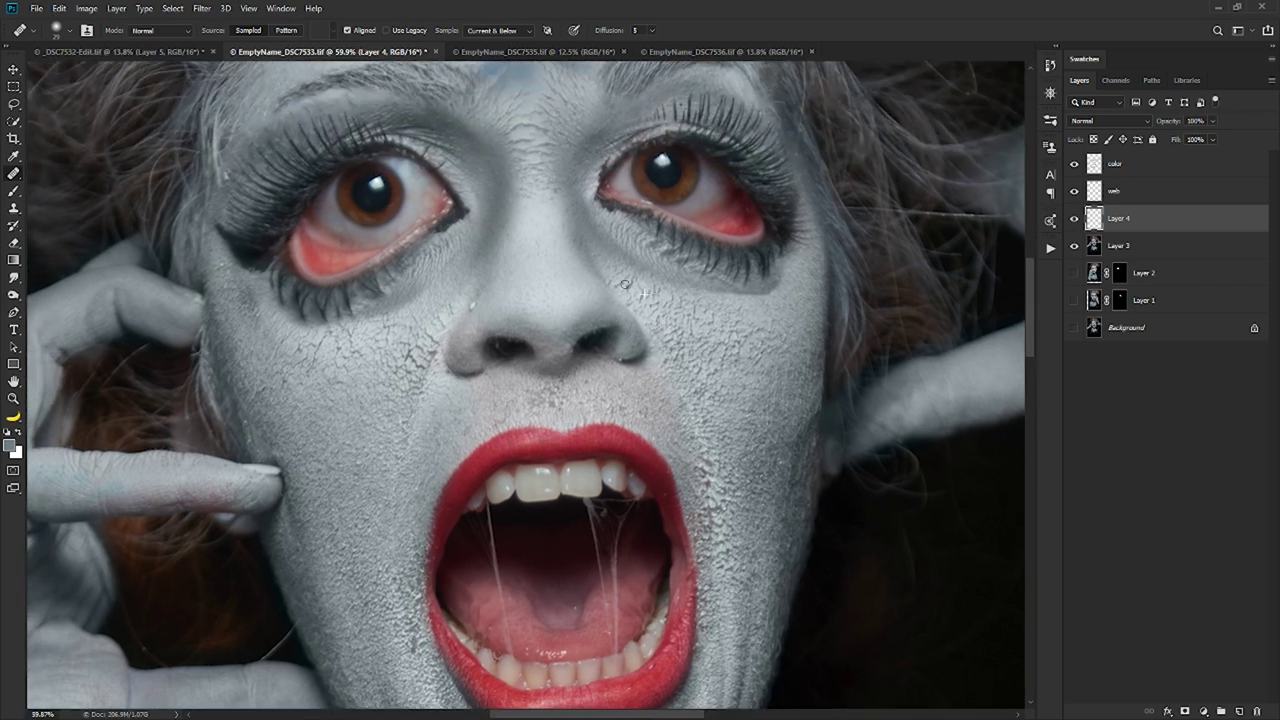
{"action": "mouse_move", "coordinate": [500, 312]}
{"action": "left_mouse_down"}
{"action": "mouse_move", "coordinate": [463, 308]}
{"action": "mouse_move", "coordinate": [571, 329]}
{"action": "mouse_move", "coordinate": [645, 420]}
{"action": "left_mouse_up"}
{"action": "left_click_drag", "start_coordinate": [613, 270], "coordinate": [680, 237]}
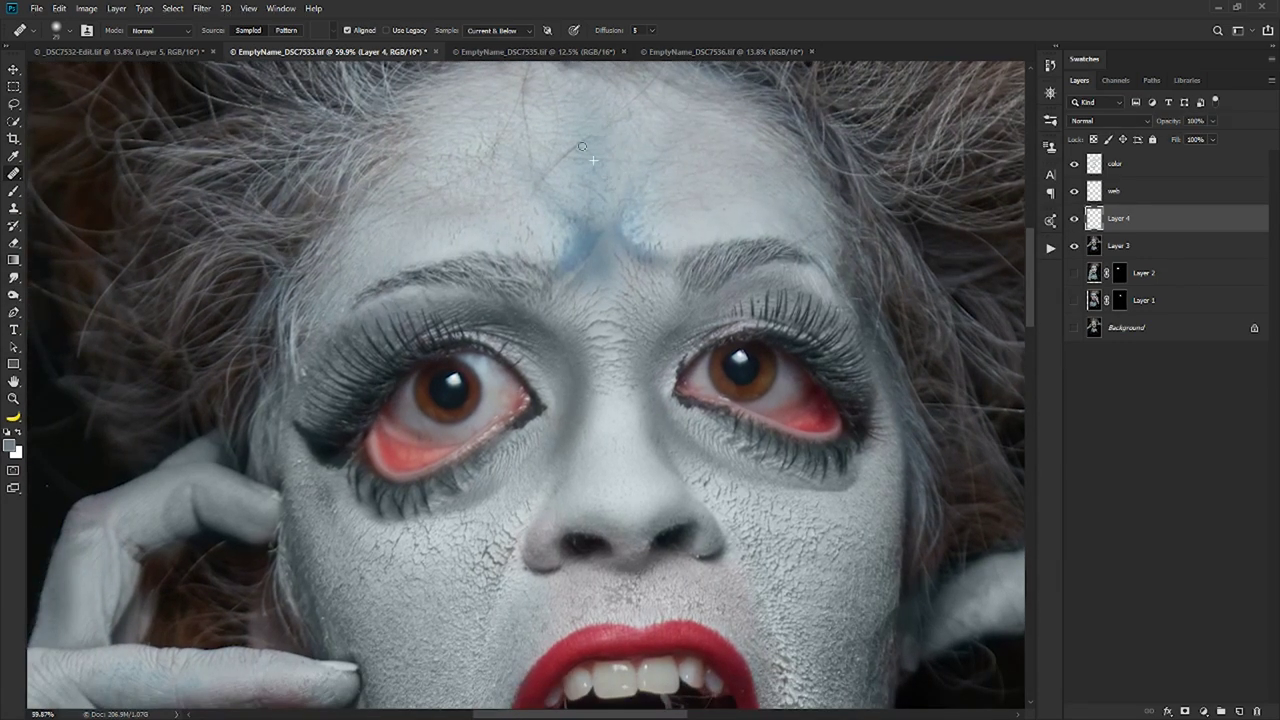
{"action": "left_click", "coordinate": [556, 208], "text": "alt"}
{"action": "left_click_drag", "start_coordinate": [606, 117], "coordinate": [639, 249]}
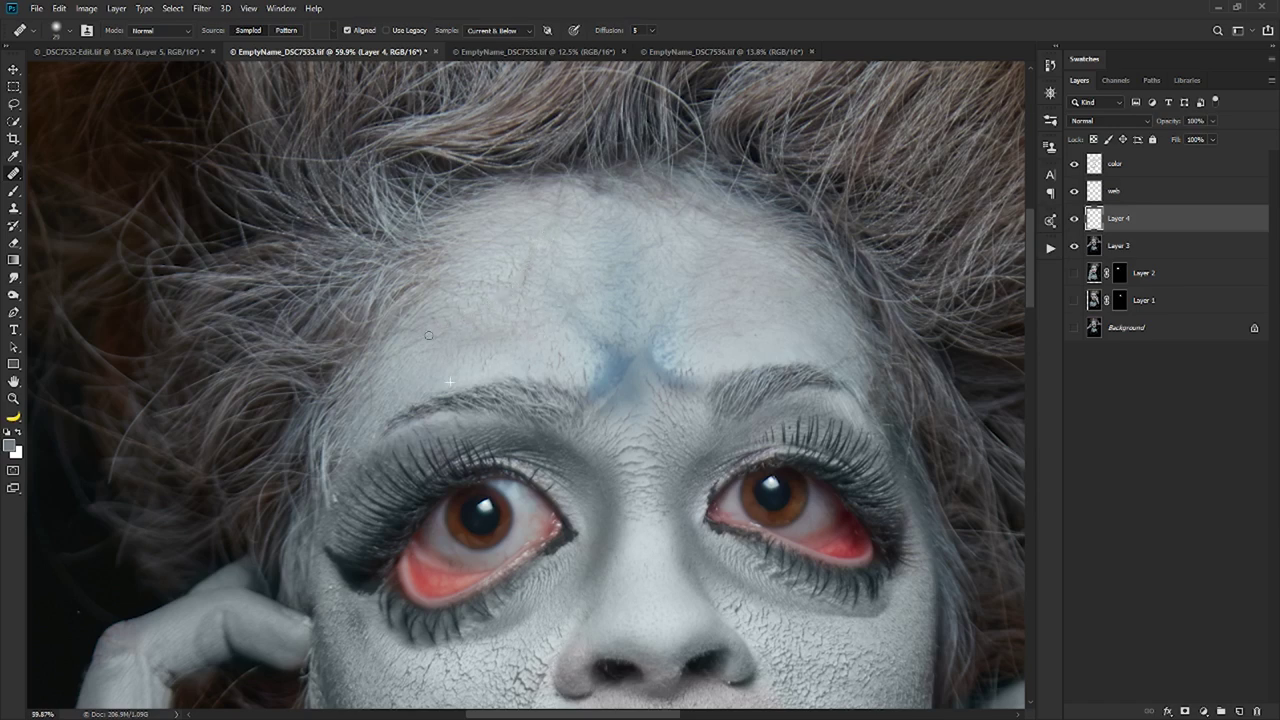
{"action": "left_click", "coordinate": [546, 259], "text": "alt"}
{"action": "left_click_drag", "start_coordinate": [497, 301], "coordinate": [590, 257]}
Step: With a smaller Spot Healing Brush, remove the dark spot and blemish streaks across the forehead
{"action": "key", "text": "j"}
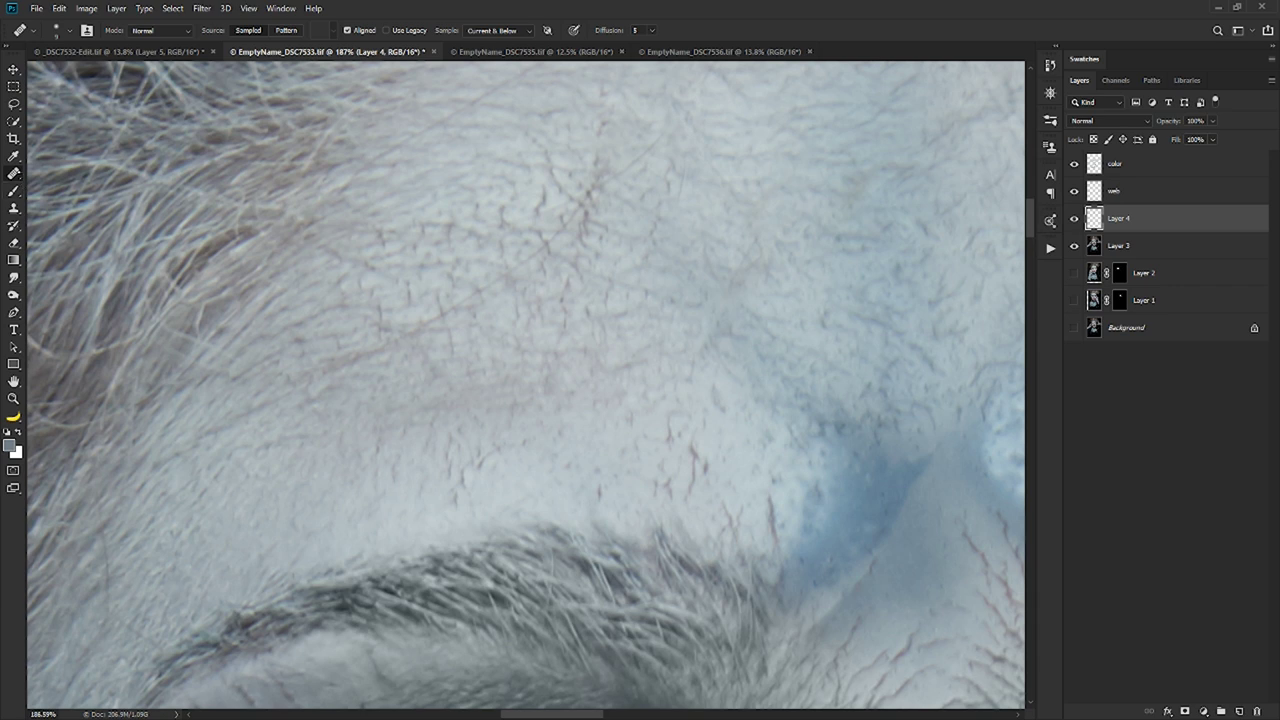
{"action": "right_click", "coordinate": [13, 173]}
{"action": "left_click", "coordinate": [70, 174]}
{"action": "key", "text": "alt"}
{"action": "right_click", "coordinate": [637, 160], "text": "alt"}
{"action": "left_click", "coordinate": [667, 130]}
{"action": "left_click_drag", "start_coordinate": [654, 143], "coordinate": [459, 302]}
{"action": "left_click_drag", "start_coordinate": [563, 262], "coordinate": [720, 312]}
{"action": "left_click_drag", "start_coordinate": [454, 317], "coordinate": [205, 439]}
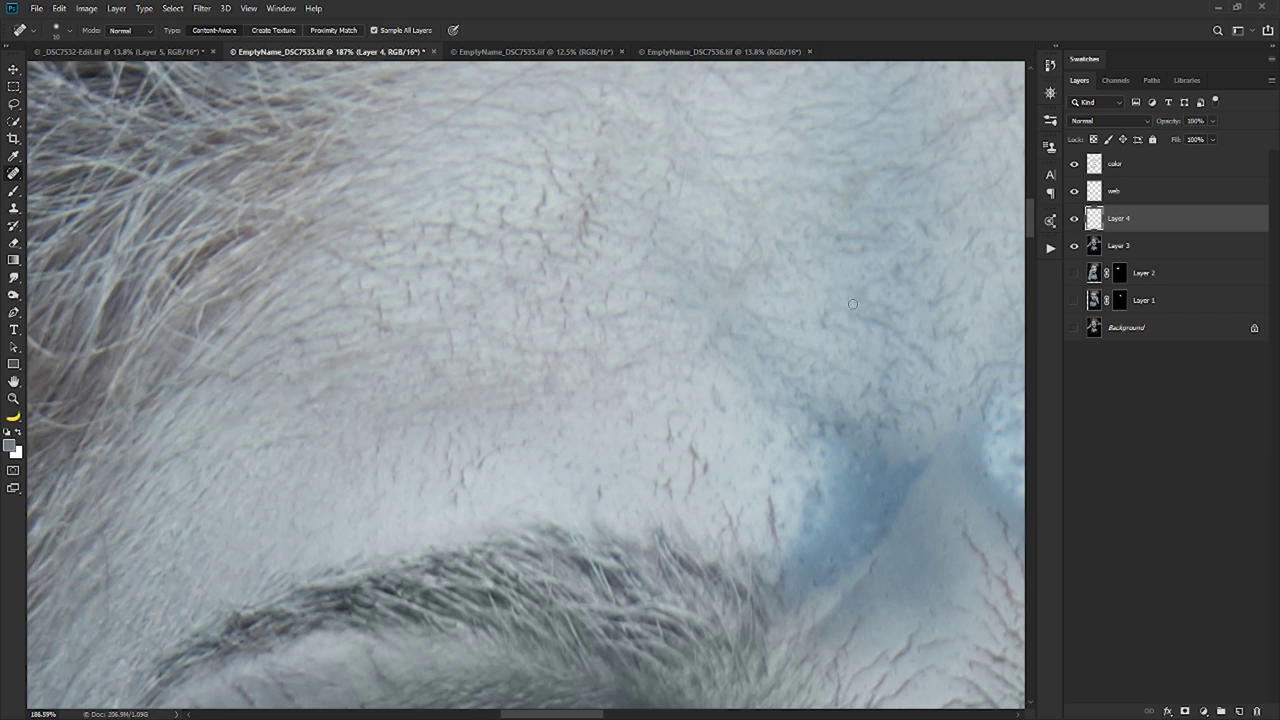
Step: Heal the remaining forehead blemishes up to the hairline, including the small dark spot
{"action": "scroll", "coordinate": [831, 292], "scroll_direction": "up", "scroll_amount": 4}
{"action": "left_click_drag", "start_coordinate": [478, 257], "coordinate": [284, 372]}
{"action": "left_click_drag", "start_coordinate": [478, 258], "coordinate": [588, 203]}
{"action": "mouse_move", "coordinate": [742, 448]}
{"action": "left_mouse_down"}
{"action": "mouse_move", "coordinate": [398, 181]}
{"action": "mouse_move", "coordinate": [511, 205]}
{"action": "mouse_move", "coordinate": [502, 377]}
{"action": "mouse_move", "coordinate": [389, 423]}
{"action": "left_mouse_up"}
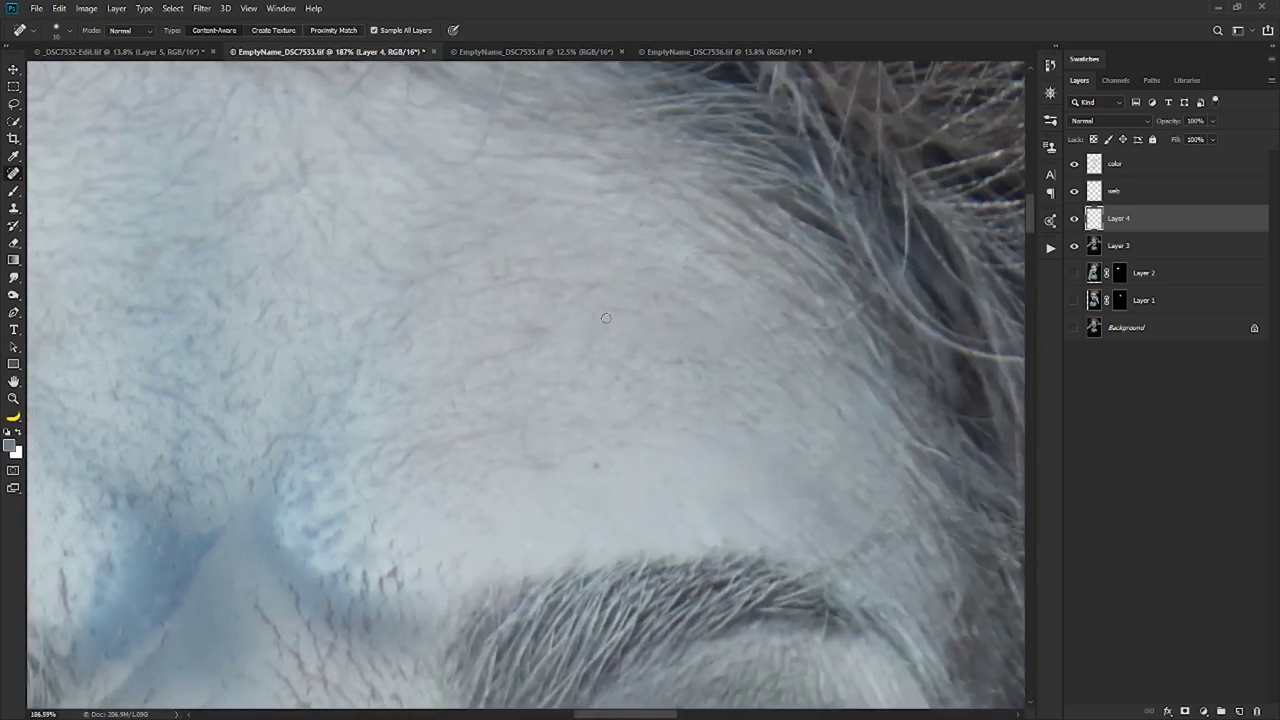
{"action": "left_click_drag", "start_coordinate": [603, 454], "coordinate": [586, 474]}
{"action": "scroll", "coordinate": [484, 353], "scroll_direction": "down", "scroll_amount": 3}
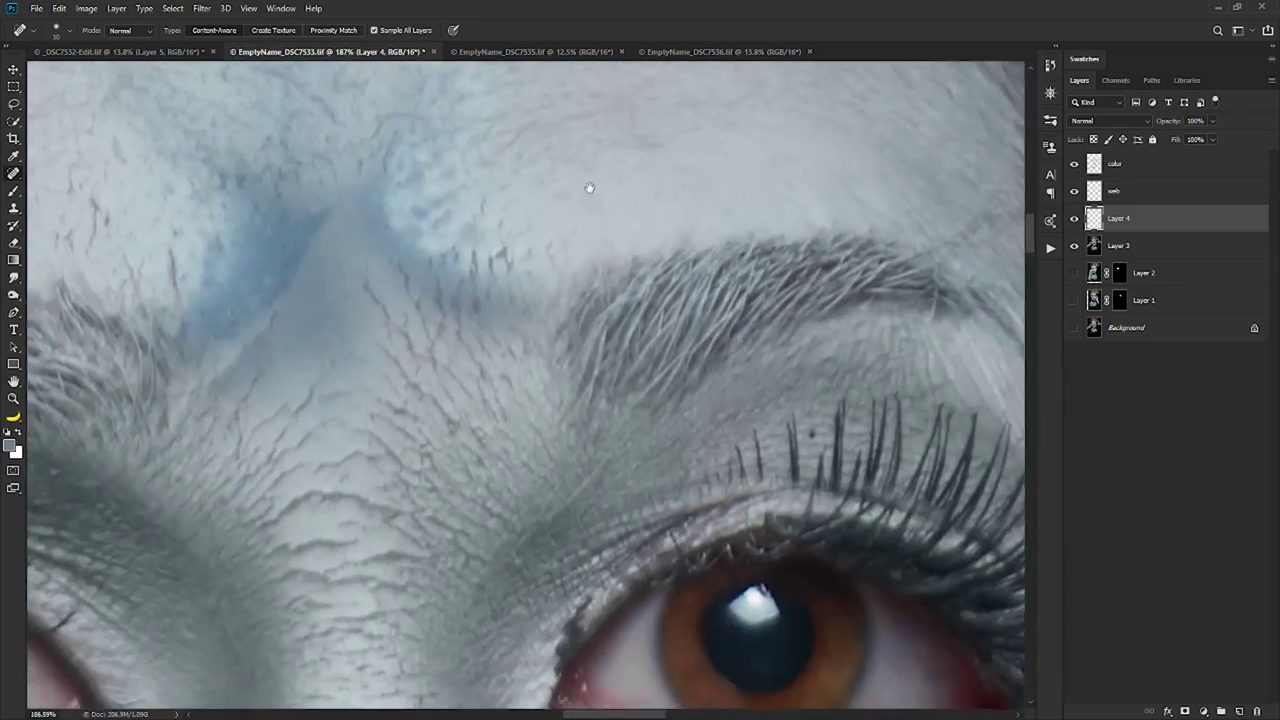
Step: Select the color layer and resize the Brush for painting
{"action": "key", "text": "z"}
{"action": "scroll", "coordinate": [473, 502], "scroll_direction": "down", "scroll_amount": 5}
{"action": "scroll", "coordinate": [473, 502], "scroll_direction": "down", "scroll_amount": 4}
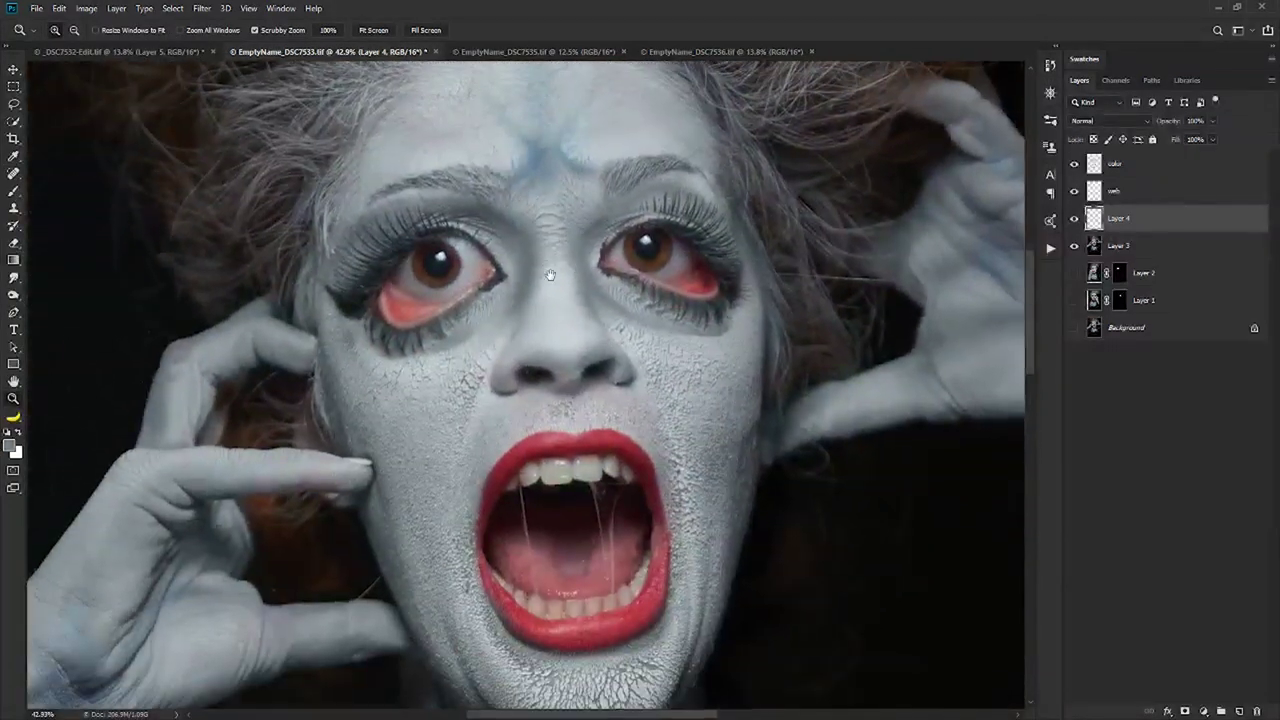
{"action": "scroll", "coordinate": [521, 376], "scroll_direction": "down", "scroll_amount": 2}
{"action": "scroll", "coordinate": [521, 376], "scroll_direction": "down", "scroll_amount": 3}
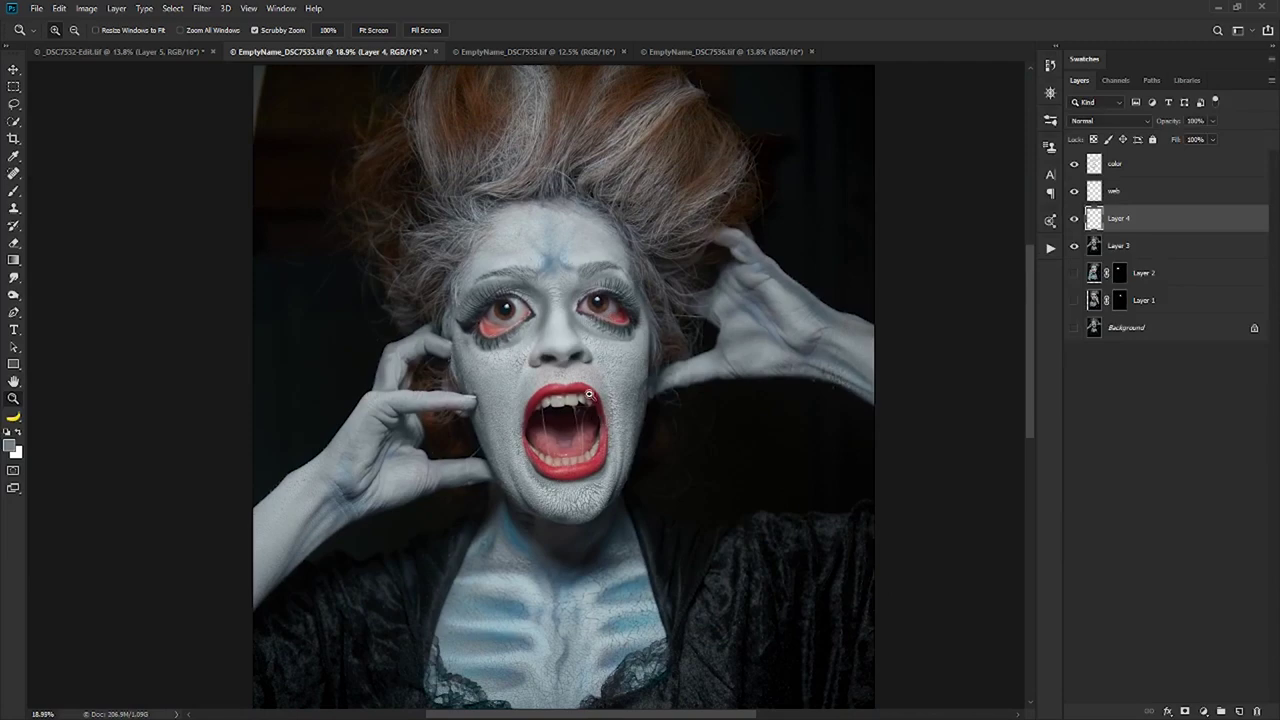
{"action": "scroll", "coordinate": [590, 393], "scroll_direction": "up", "scroll_amount": 9}
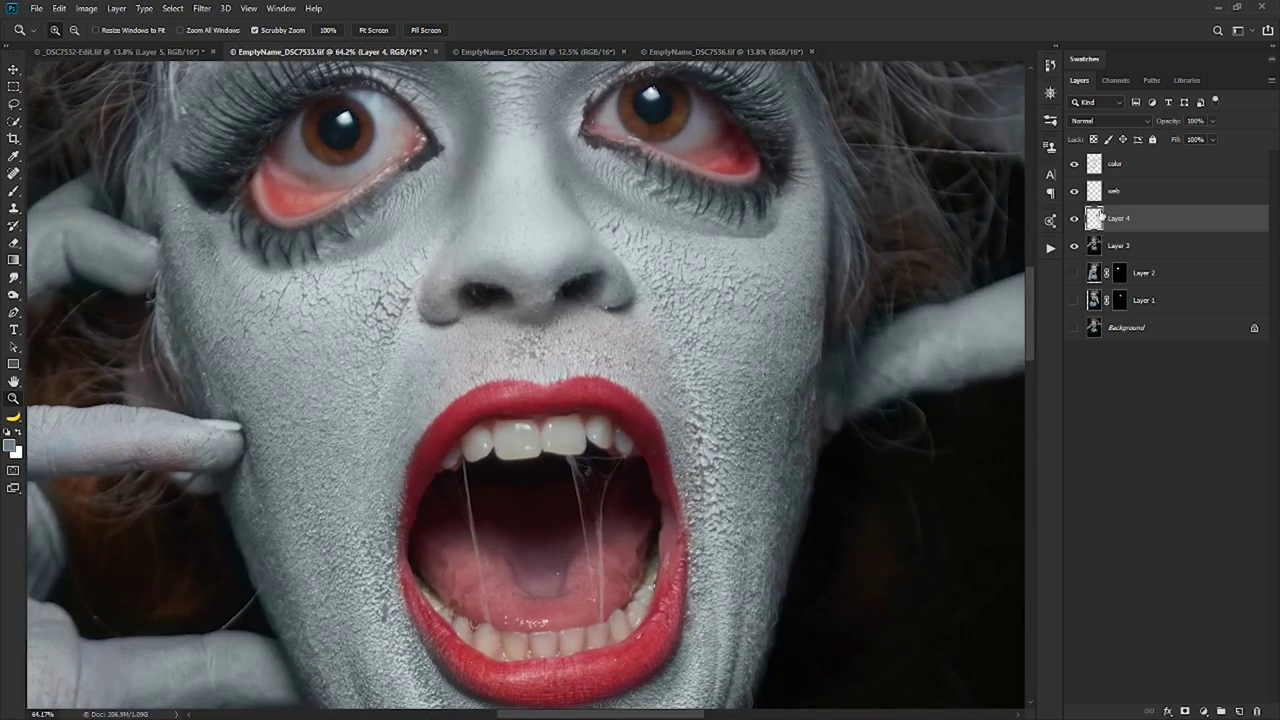
{"action": "left_click", "coordinate": [1095, 166]}
{"action": "key", "text": "b"}
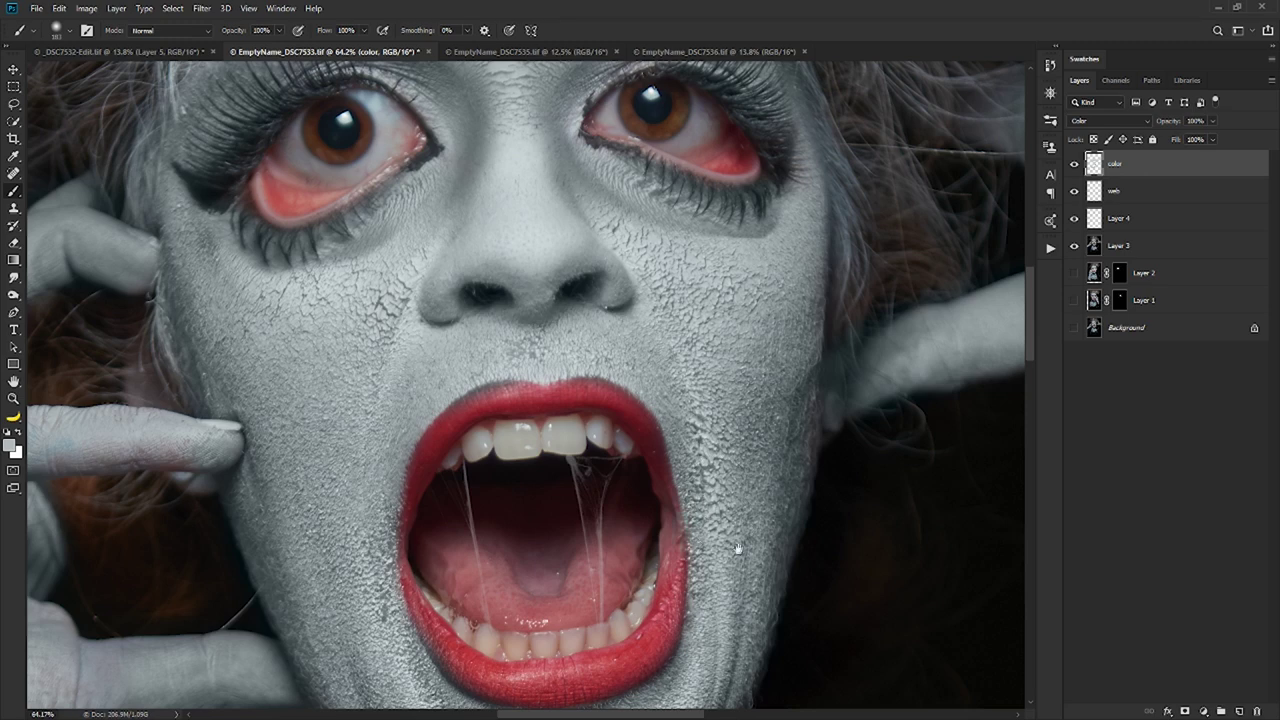
{"action": "scroll", "coordinate": [735, 515], "scroll_direction": "down", "scroll_amount": 3}
{"action": "left_click_drag", "start_coordinate": [708, 318], "coordinate": [700, 283]}
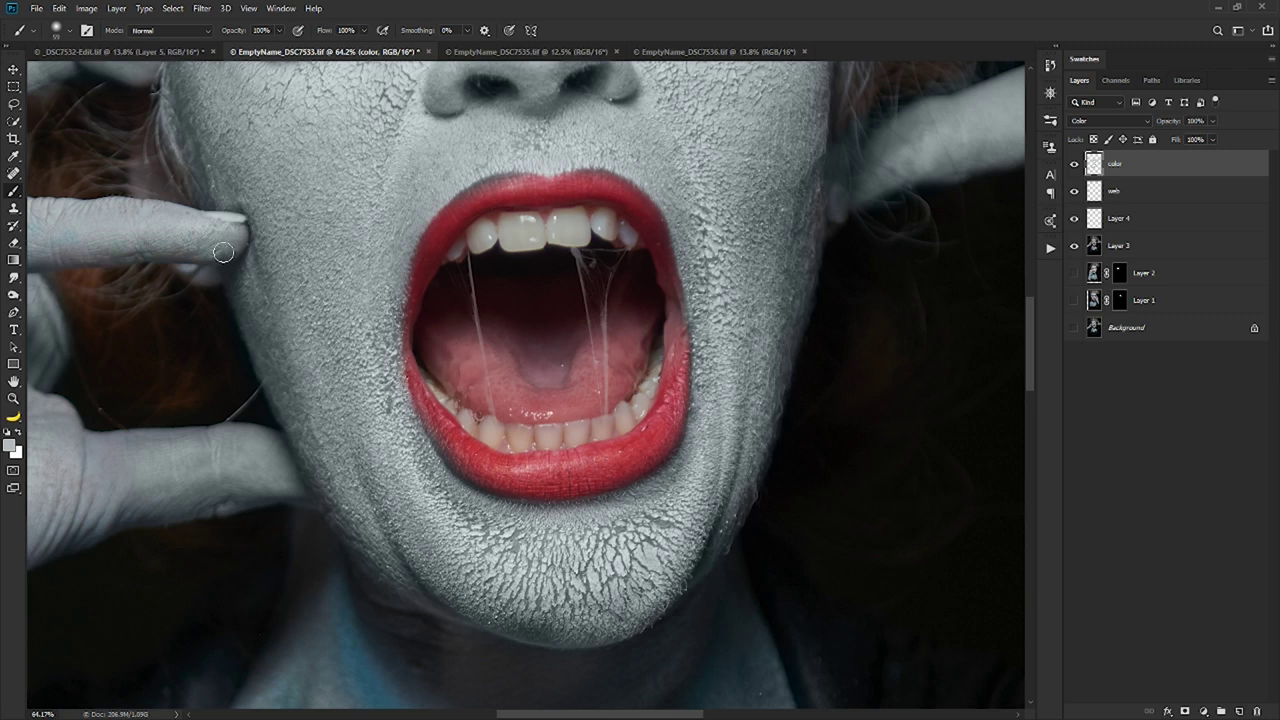
Step: Paint grey skin tone over the finger beside the cheek, sampling grey from the face
{"action": "left_click_drag", "start_coordinate": [249, 271], "coordinate": [586, 343]}
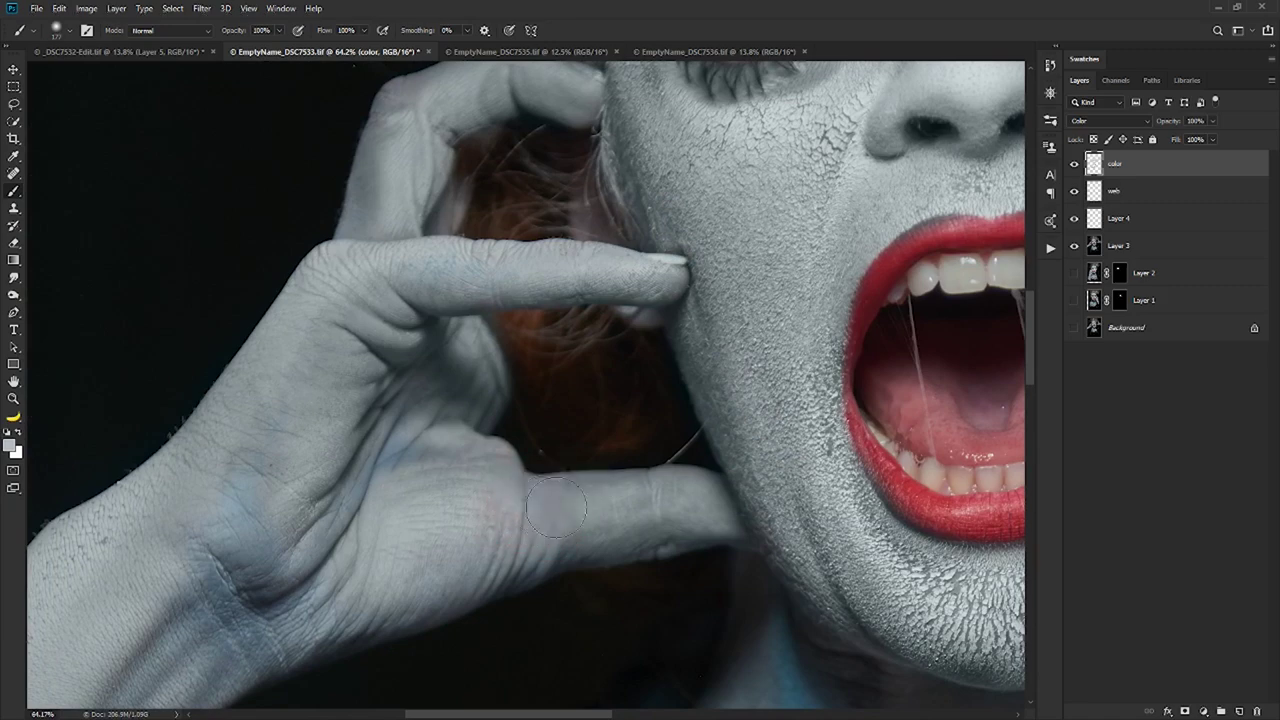
{"action": "mouse_move", "coordinate": [565, 266]}
{"action": "left_mouse_down"}
{"action": "mouse_move", "coordinate": [475, 270]}
{"action": "mouse_move", "coordinate": [638, 272]}
{"action": "mouse_move", "coordinate": [620, 320]}
{"action": "mouse_move", "coordinate": [530, 355]}
{"action": "left_mouse_up"}
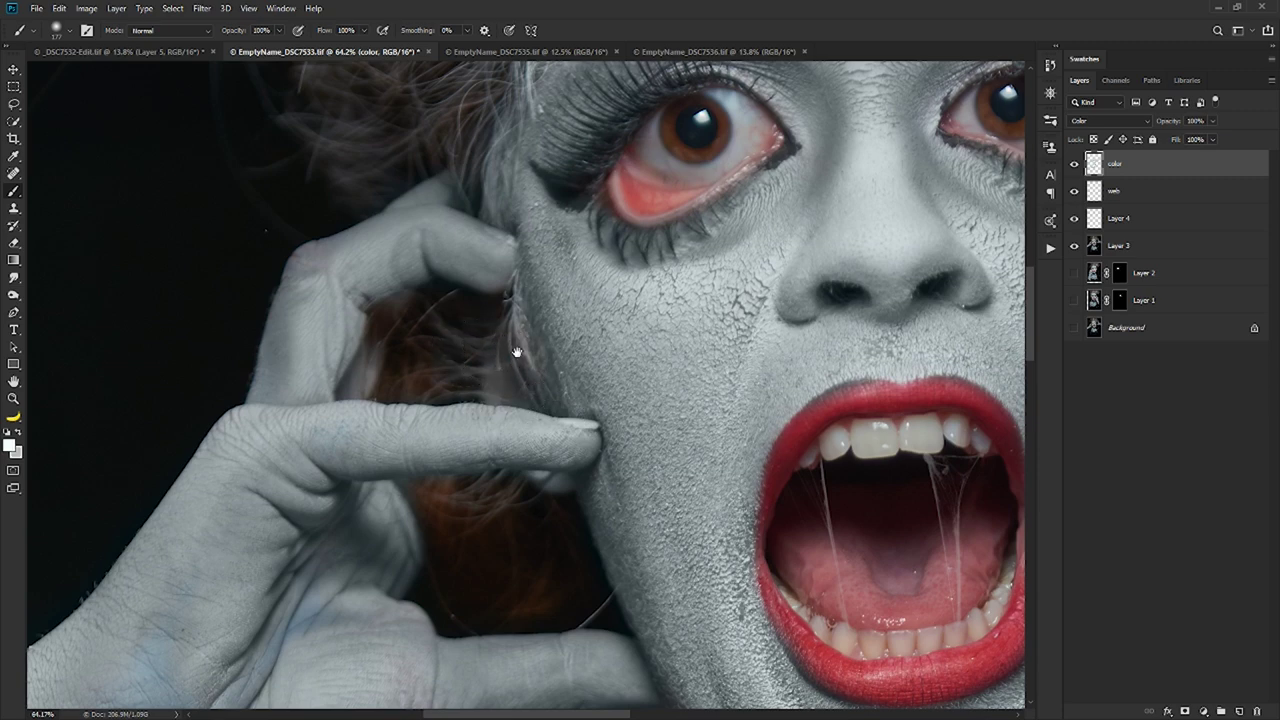
{"action": "mouse_move", "coordinate": [600, 350]}
{"action": "left_mouse_down"}
{"action": "mouse_move", "coordinate": [380, 420]}
{"action": "mouse_move", "coordinate": [494, 292]}
{"action": "mouse_move", "coordinate": [306, 209]}
{"action": "mouse_move", "coordinate": [277, 309]}
{"action": "left_mouse_up"}
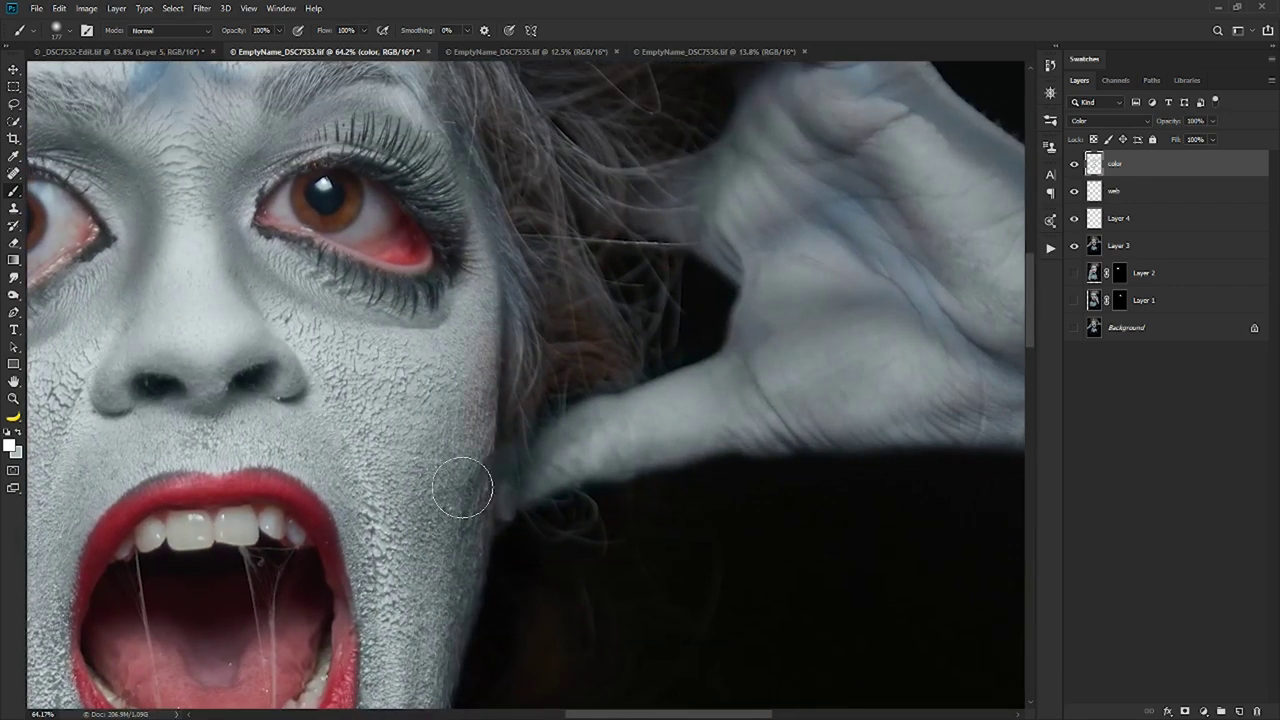
{"action": "left_click", "coordinate": [457, 423], "text": "alt"}
Step: Zoom out with the Zoom tool and centre the whole portrait
{"action": "left_click", "coordinate": [13, 398]}
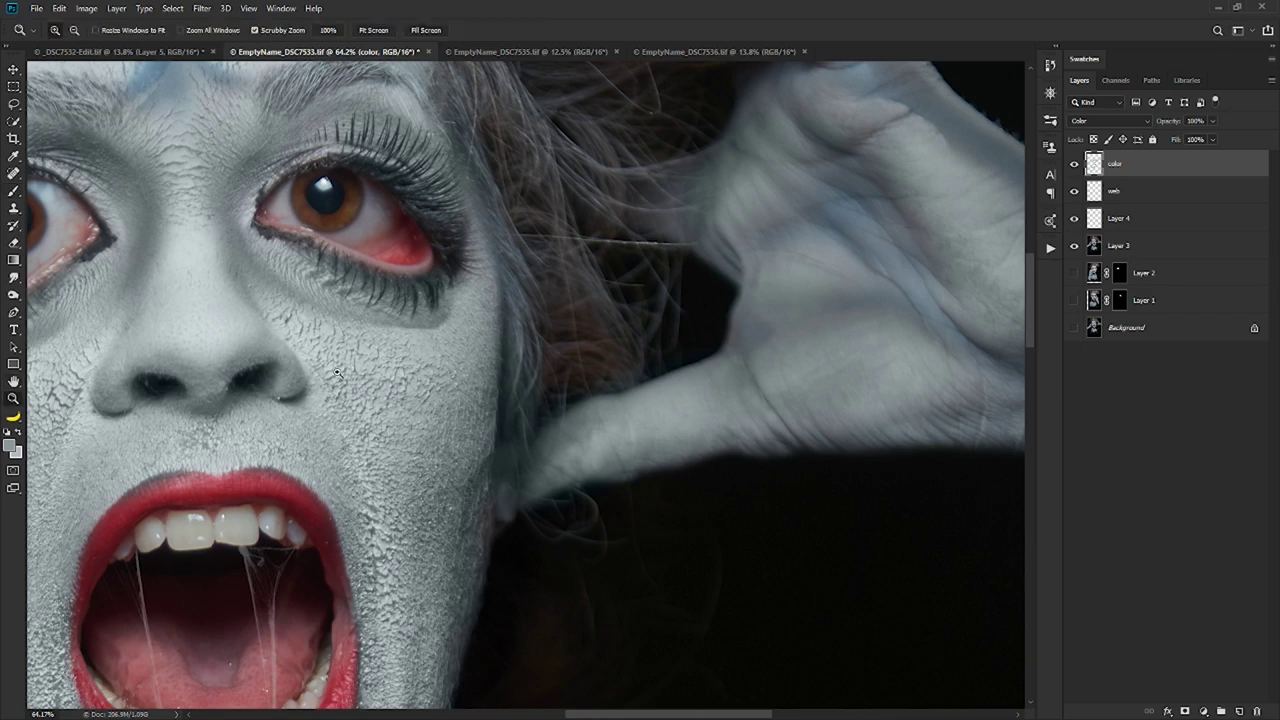
{"action": "left_click_drag", "start_coordinate": [337, 373], "coordinate": [250, 373]}
{"action": "left_click_drag", "start_coordinate": [340, 330], "coordinate": [641, 325]}
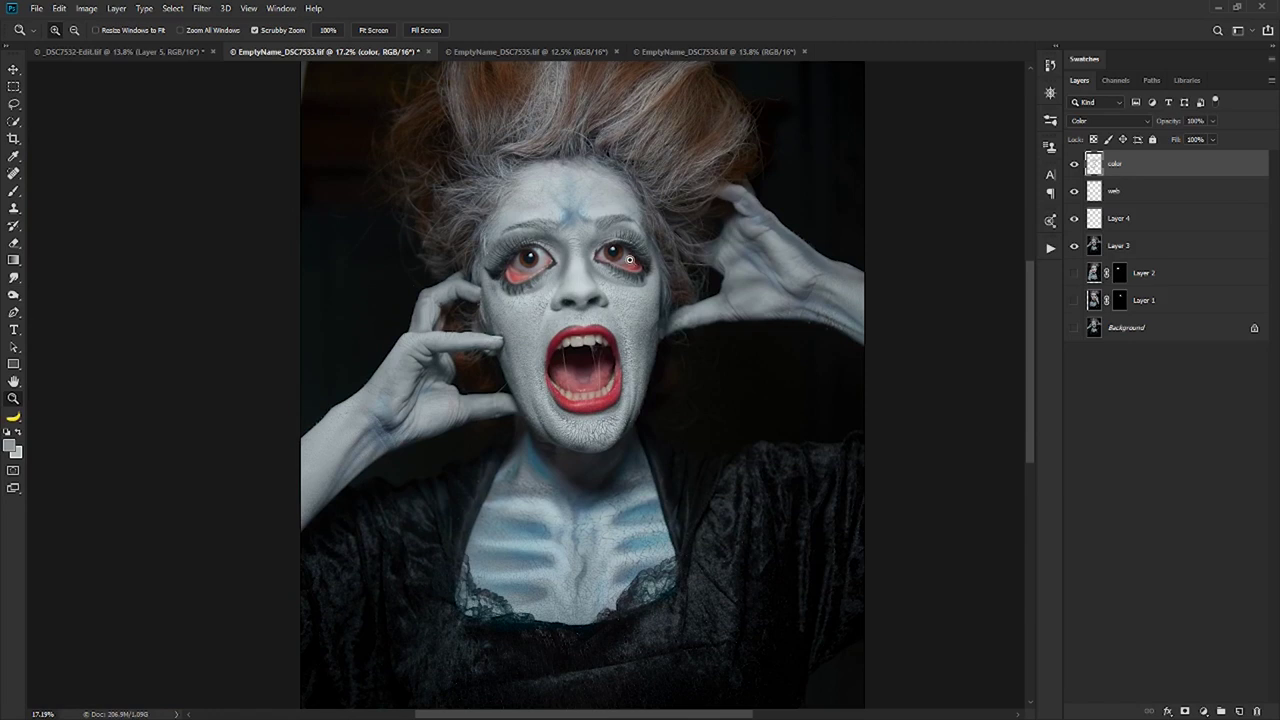
{"action": "left_click_drag", "start_coordinate": [622, 254], "coordinate": [622, 336]}
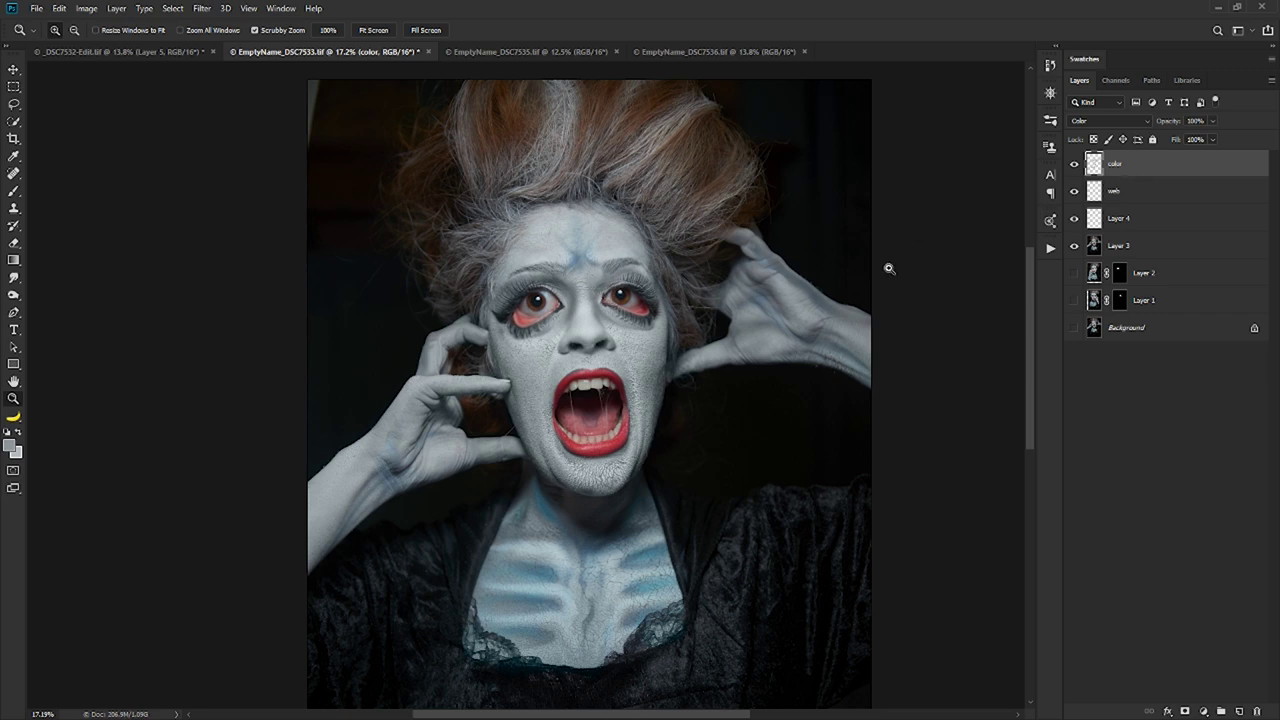
Step: Stamp all visible layers into a merged Layer 5 at the top
{"action": "key", "text": "ctrl+shift+alt+e"}
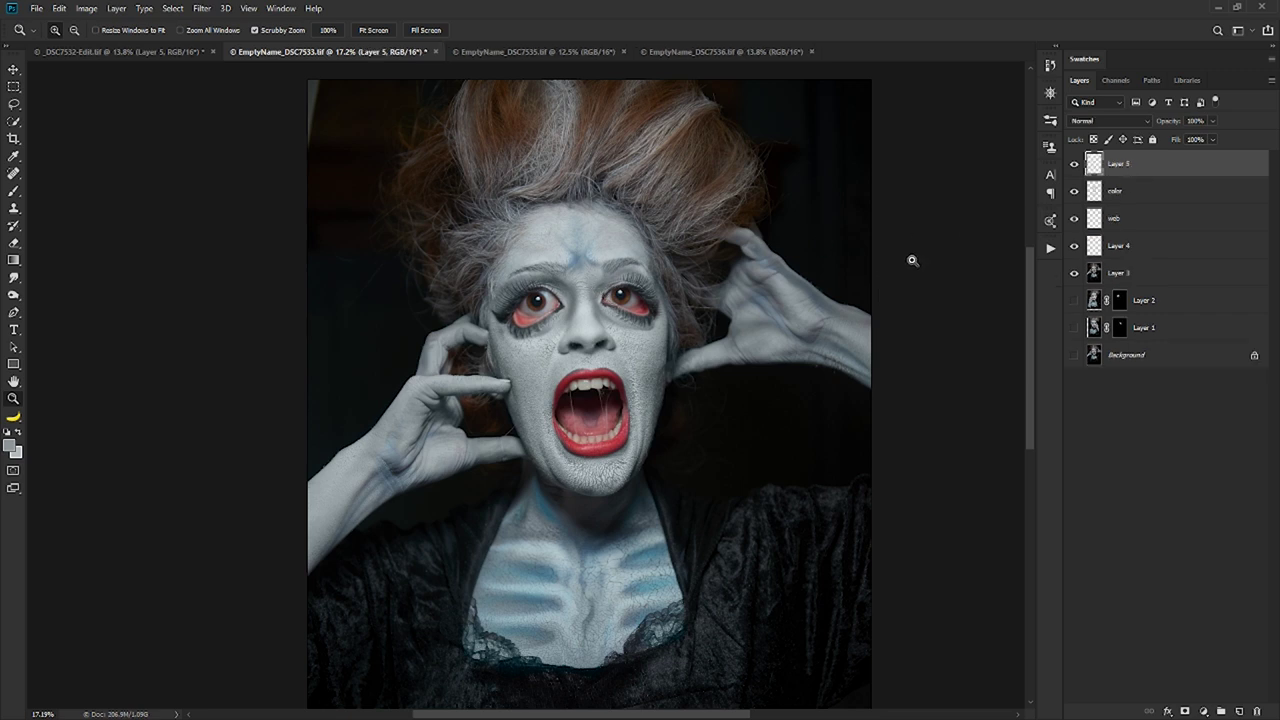
{"action": "left_click", "coordinate": [1143, 191]}
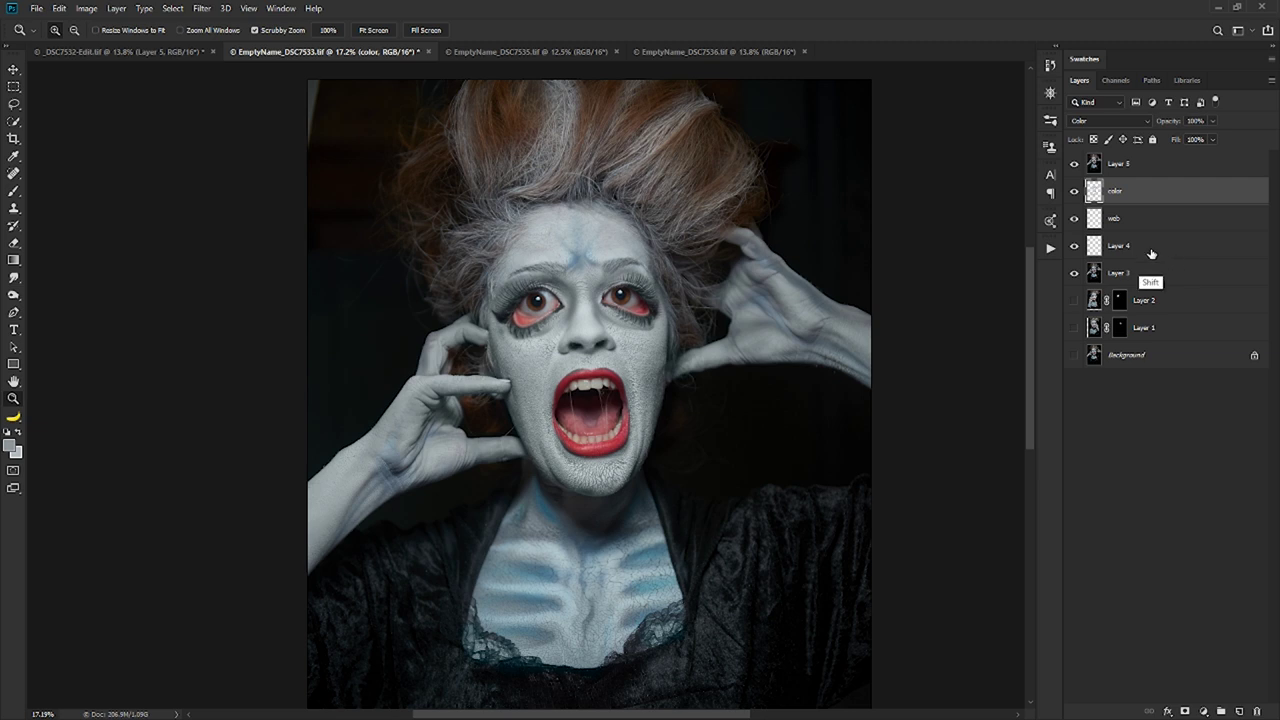
{"action": "left_click", "coordinate": [1160, 246], "text": "shift"}
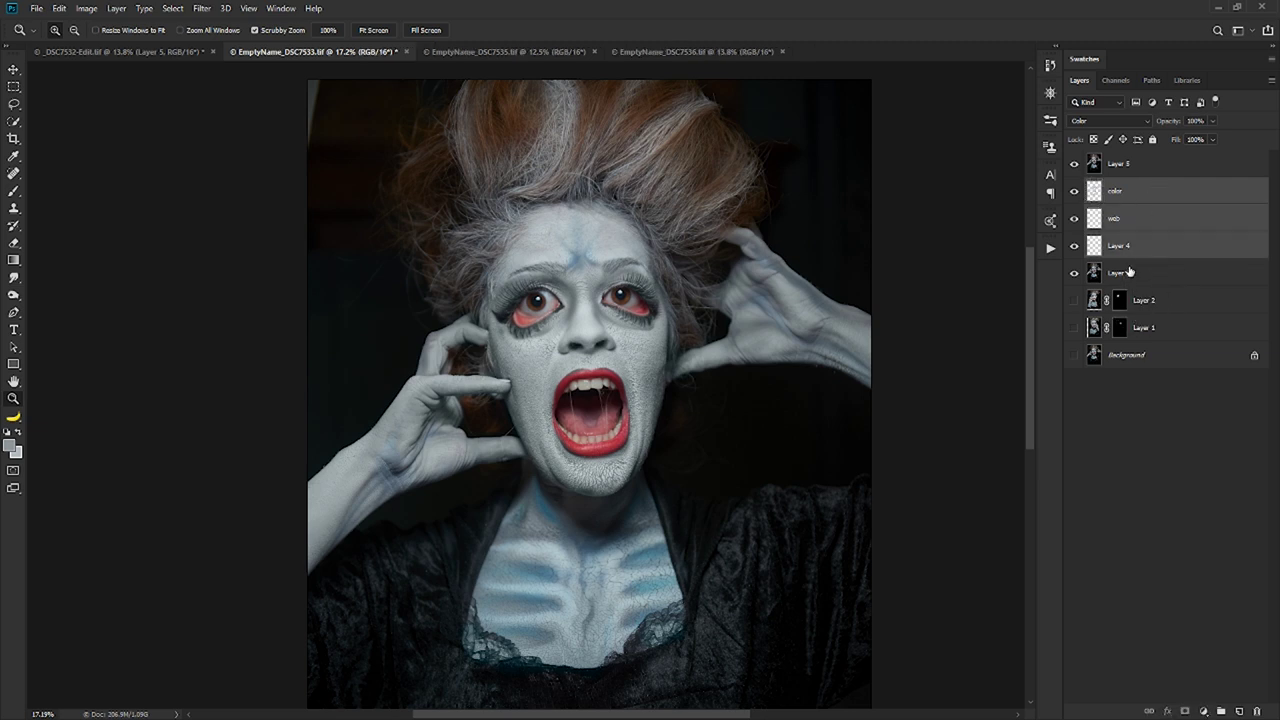
{"action": "left_click", "coordinate": [1146, 165]}
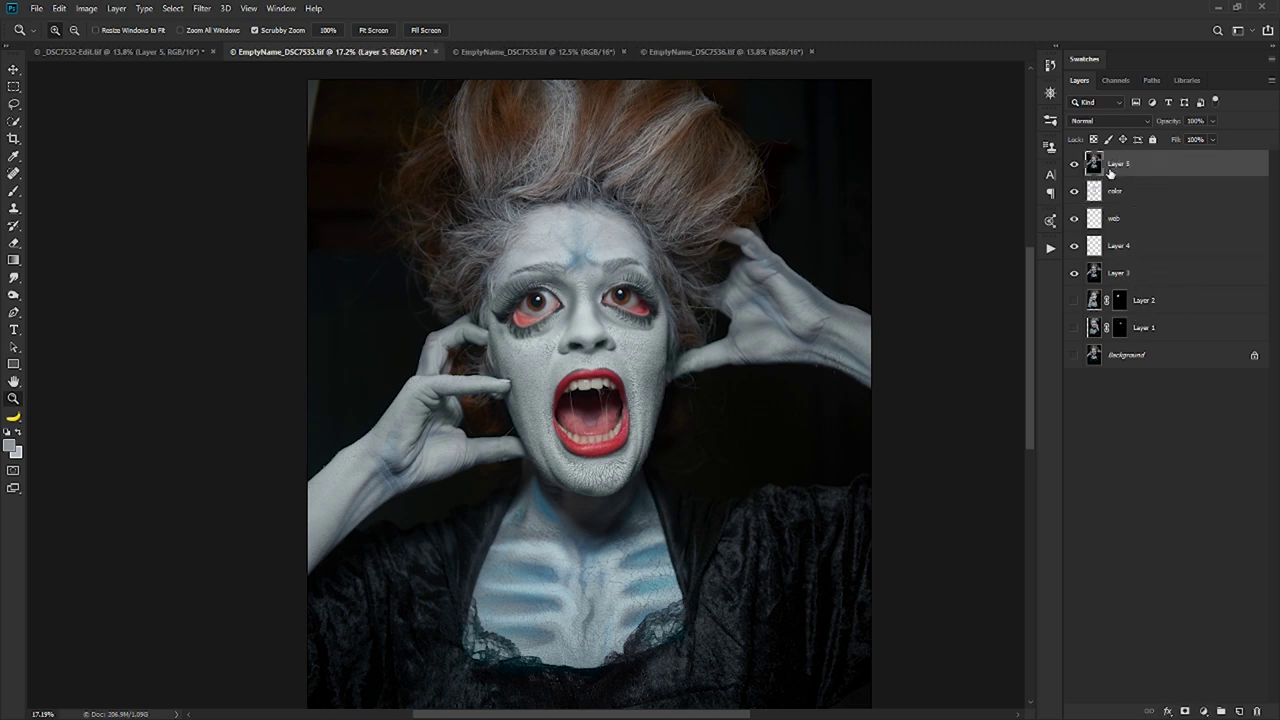
Step: Delete Layer 2 and Layer 1, keeping the Background
{"action": "left_click", "coordinate": [1162, 302]}
{"action": "left_click", "coordinate": [1165, 357], "text": "shift"}
{"action": "key", "text": "Delete"}
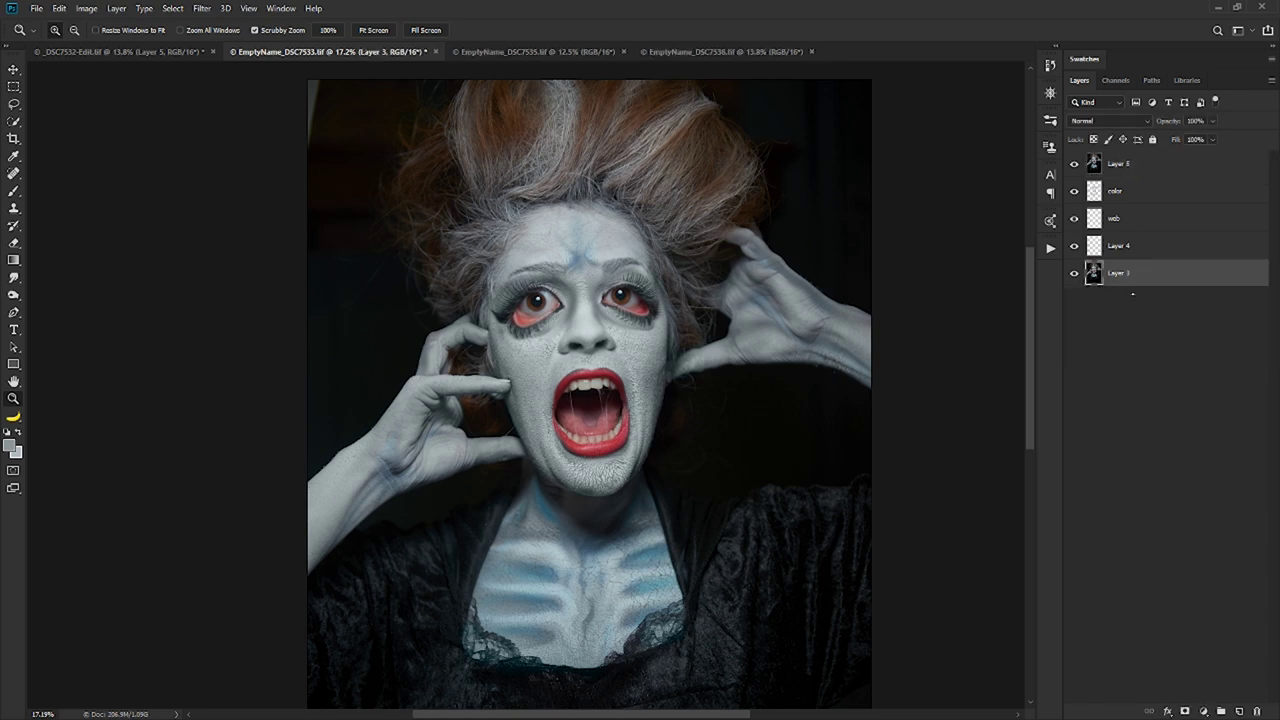
{"action": "key", "text": "ctrl+z"}
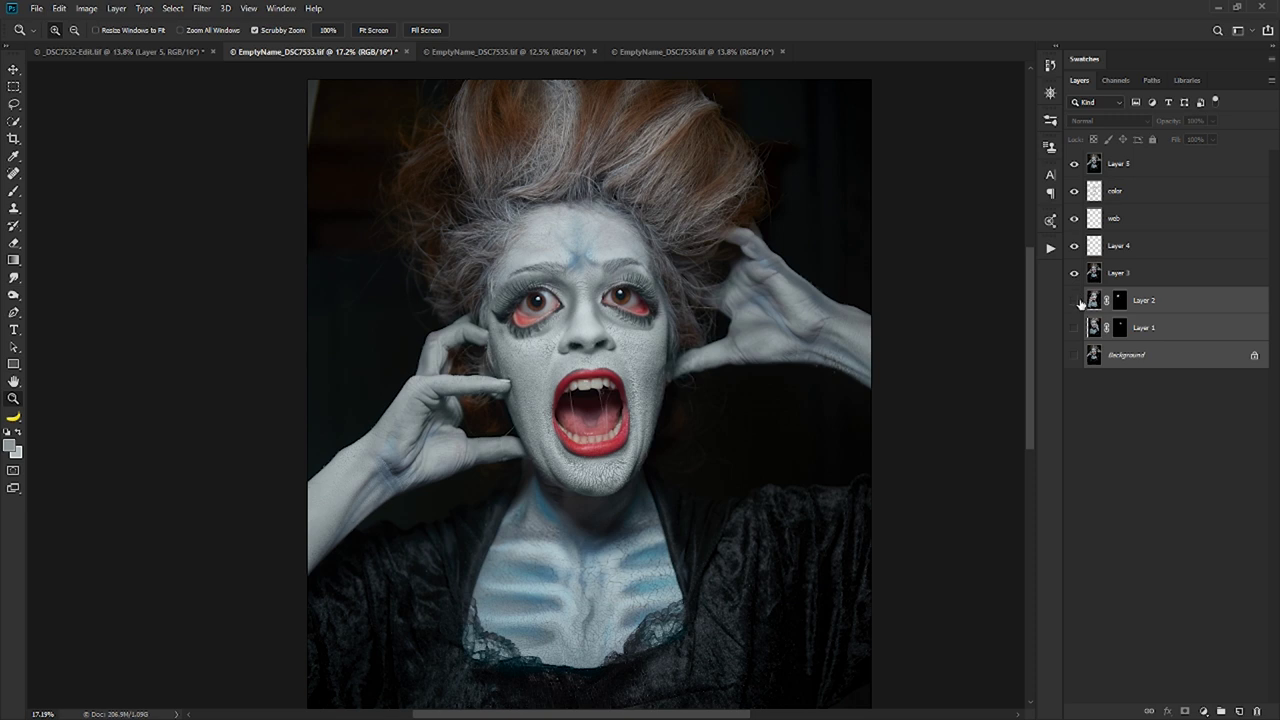
{"action": "left_click", "coordinate": [1176, 305]}
{"action": "left_click", "coordinate": [1180, 328], "text": "shift"}
{"action": "key", "text": "Delete"}
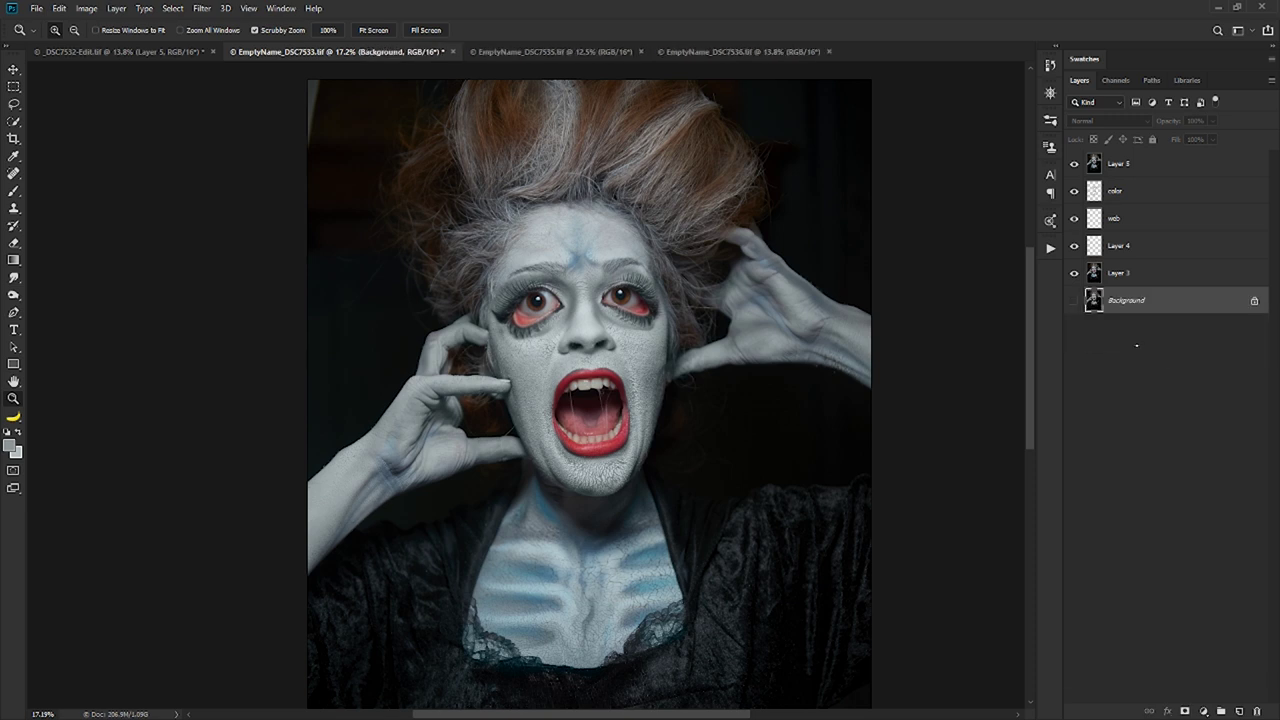
Step: Compare the original Background photo against the edits, then select merged Layer 5
{"action": "left_click", "coordinate": [1074, 301], "text": "alt"}
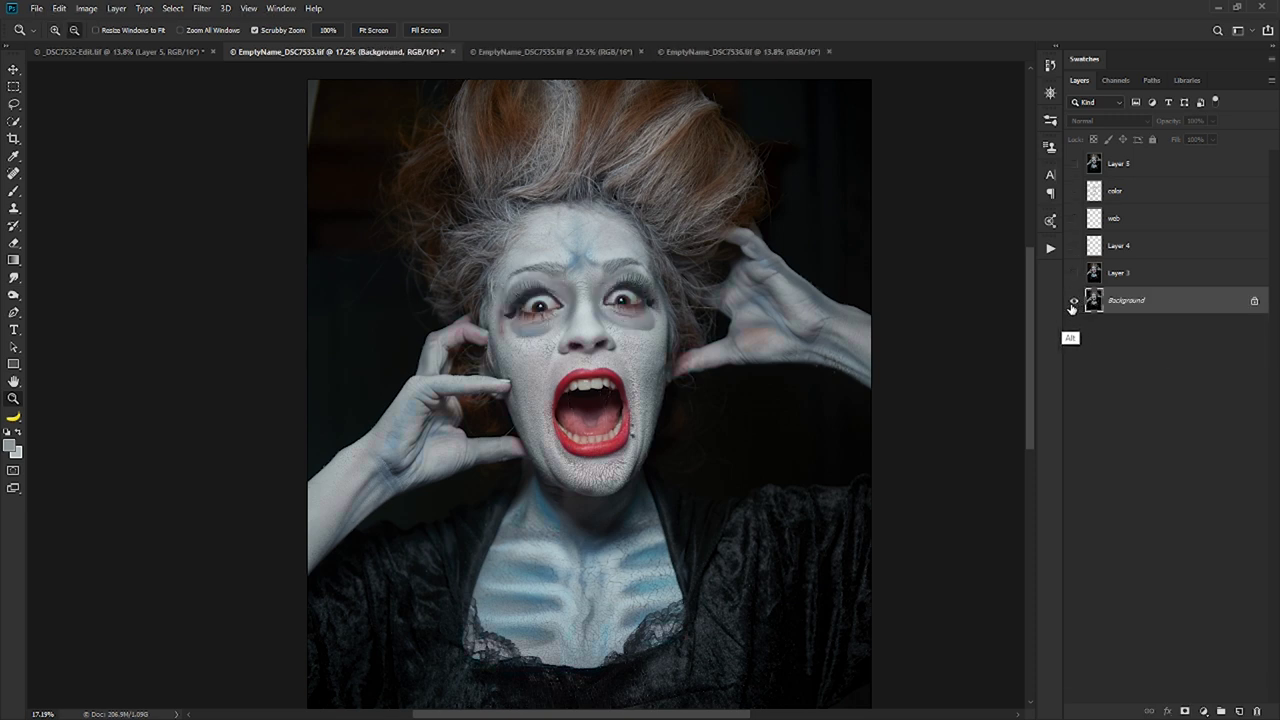
{"action": "left_click", "coordinate": [1074, 302], "text": "alt"}
{"action": "left_click", "coordinate": [1074, 302], "text": "alt"}
{"action": "left_click", "coordinate": [1072, 303], "text": "alt"}
{"action": "left_click", "coordinate": [1074, 302], "text": "alt"}
{"action": "left_click", "coordinate": [1074, 302], "text": "alt"}
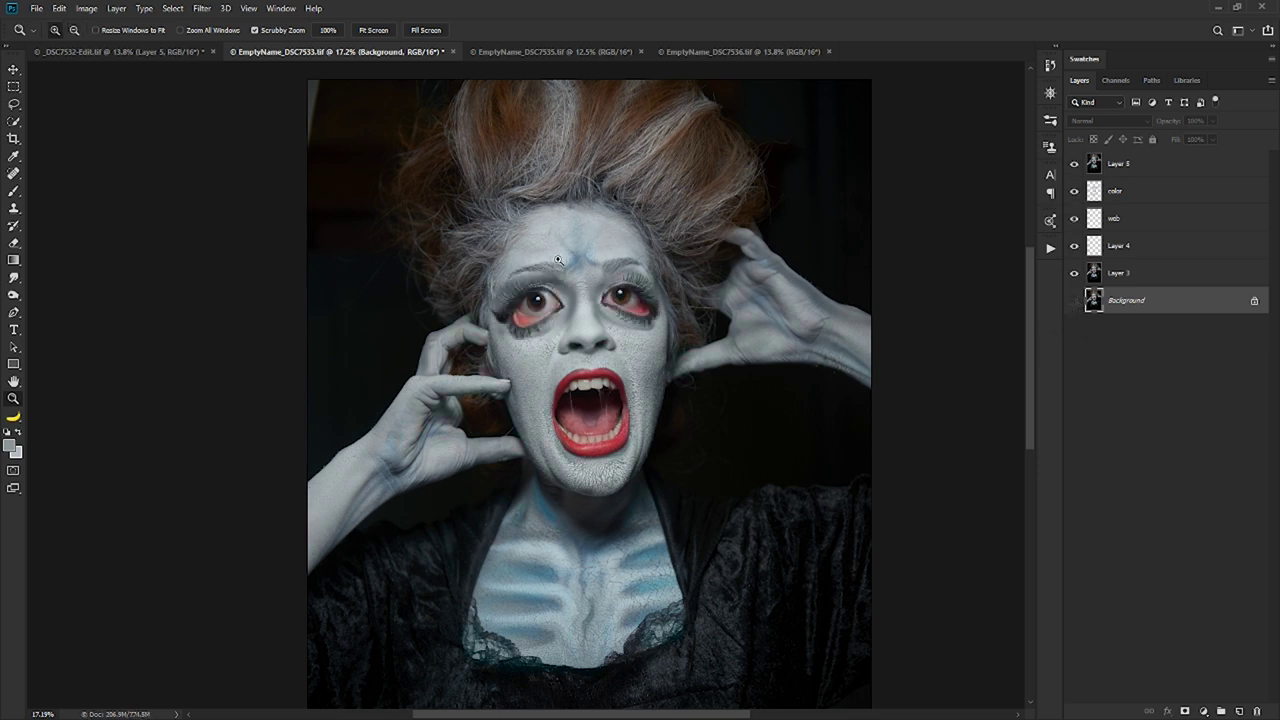
{"action": "left_click_drag", "start_coordinate": [576, 314], "coordinate": [808, 272]}
{"action": "left_click", "coordinate": [1164, 168]}
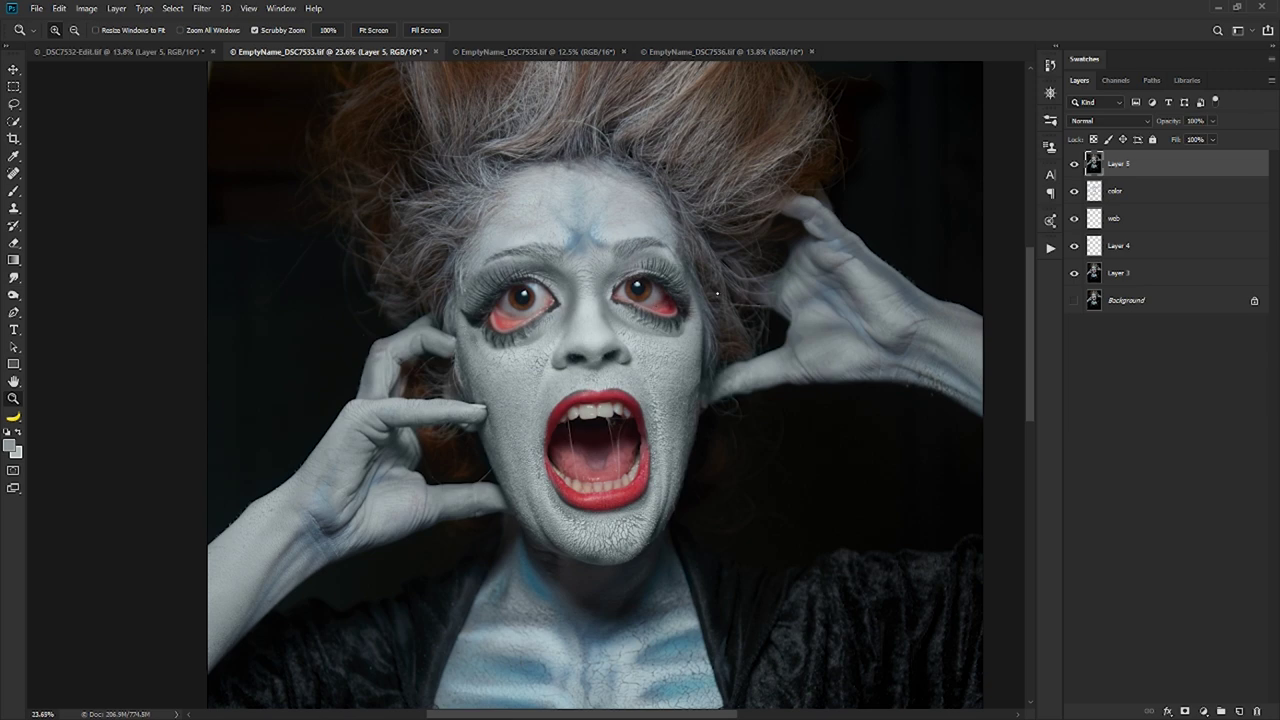
Step: In Liquify's Face-Aware Eyes, set Eye Size 45, Height 43, Width 29, Tilt 20, and adjust Eye Distance
{"action": "key", "text": "ctrl+shift+x"}
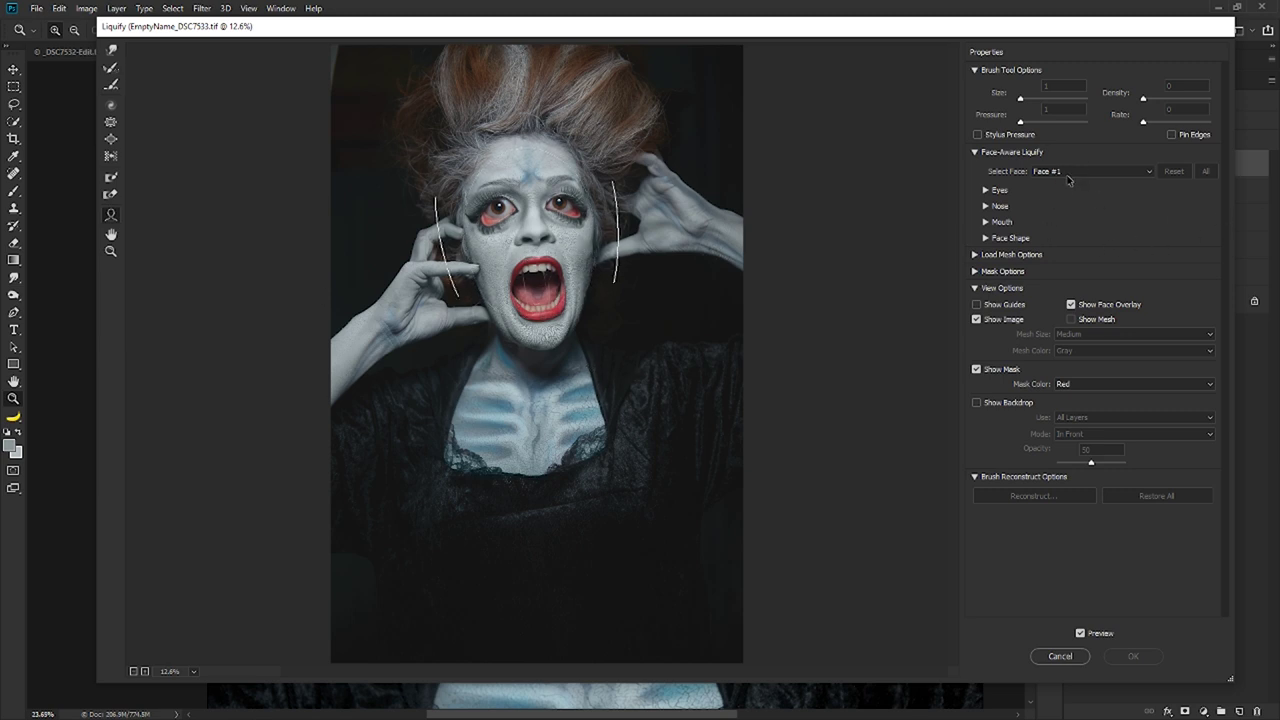
{"action": "left_click", "coordinate": [986, 192]}
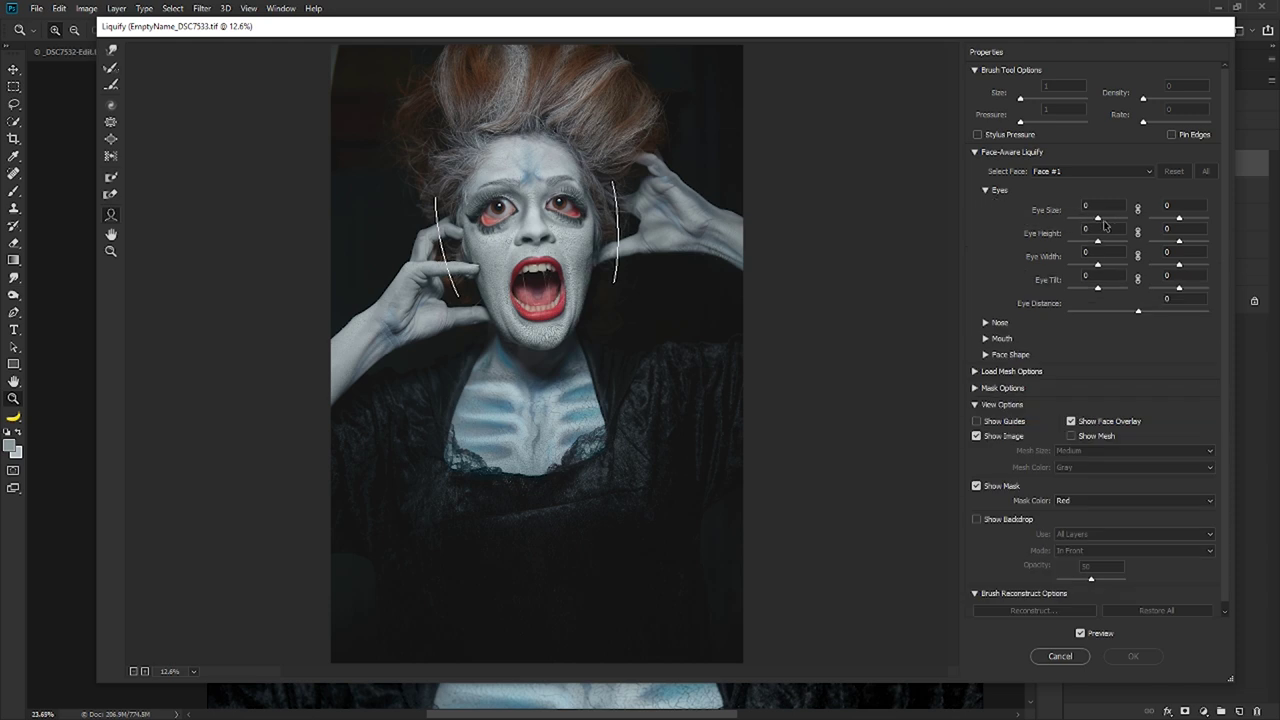
{"action": "left_click_drag", "start_coordinate": [1104, 224], "coordinate": [1115, 223]}
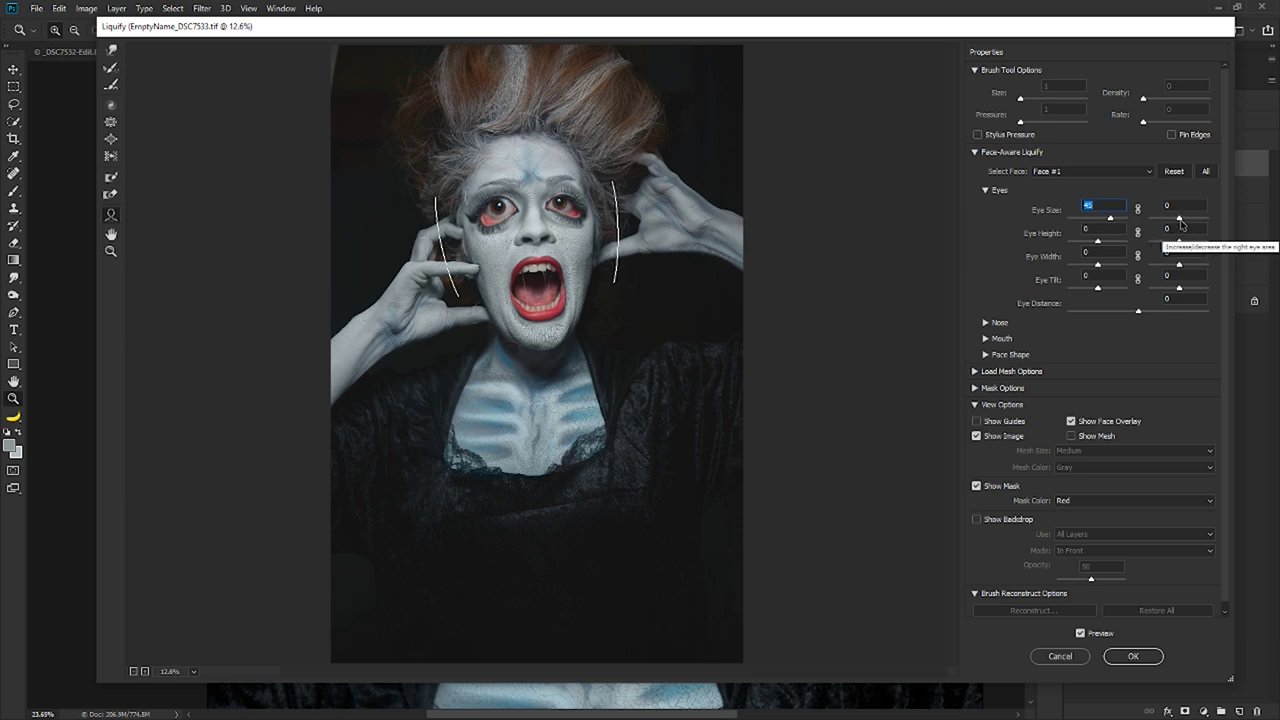
{"action": "mouse_move", "coordinate": [1179, 218]}
{"action": "left_mouse_down"}
{"action": "mouse_move", "coordinate": [1168, 222]}
{"action": "mouse_move", "coordinate": [1191, 223]}
{"action": "left_mouse_up"}
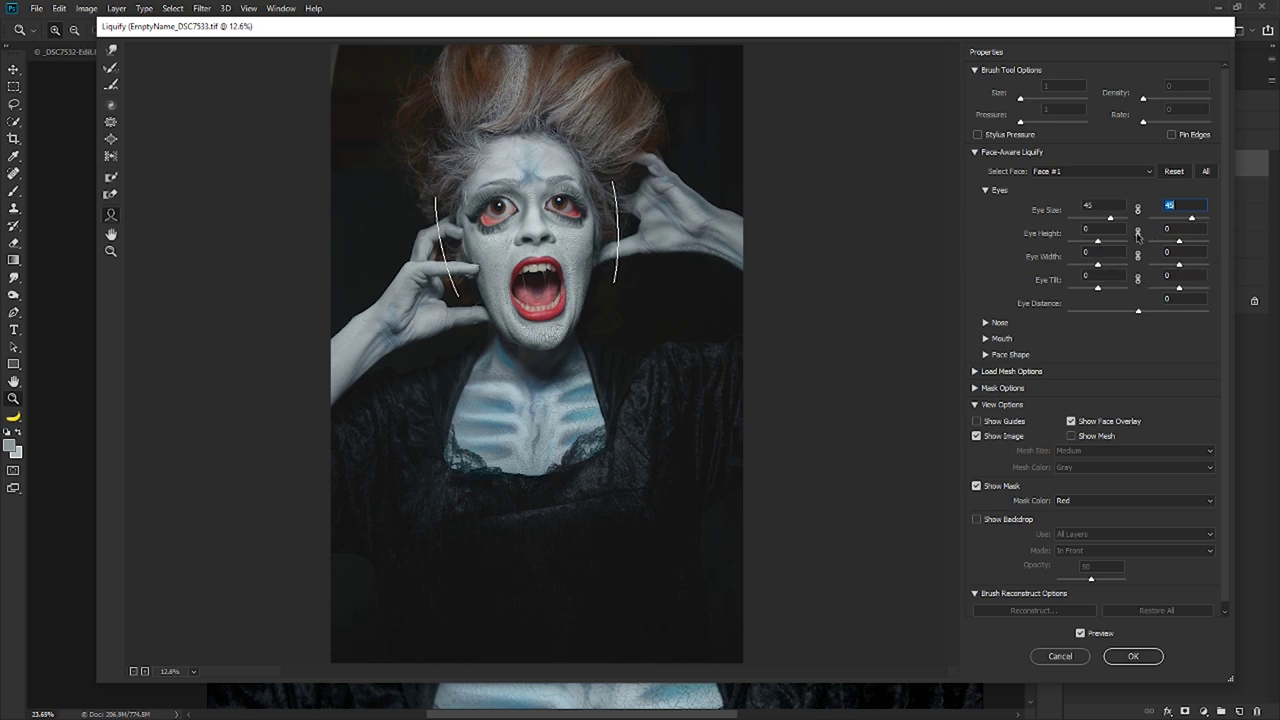
{"action": "left_click_drag", "start_coordinate": [1098, 241], "coordinate": [1106, 241]}
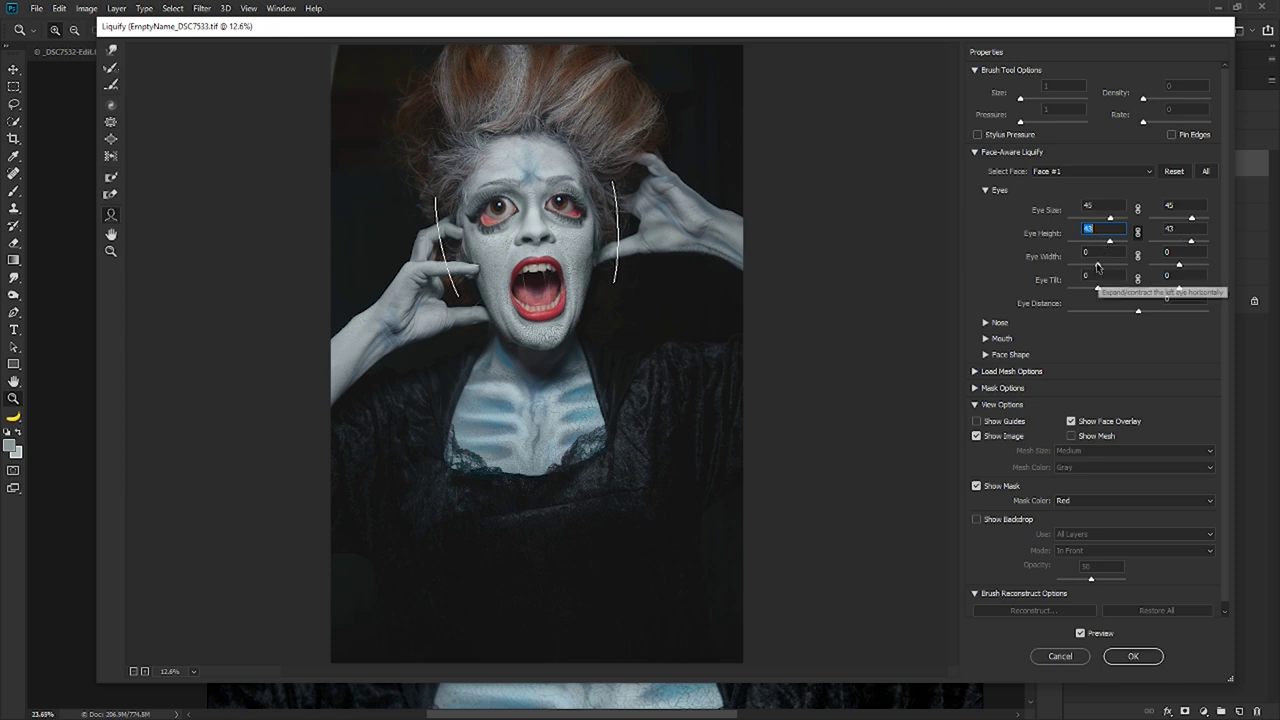
{"action": "left_click_drag", "start_coordinate": [1099, 265], "coordinate": [1107, 267]}
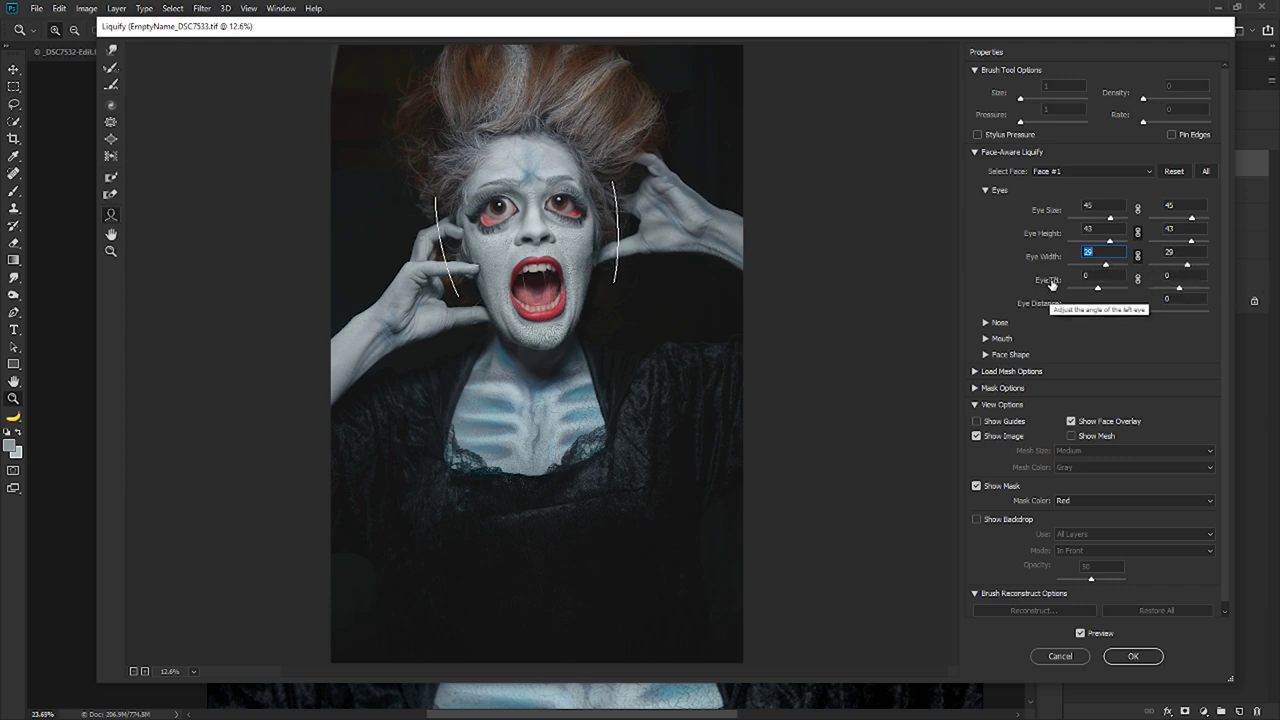
{"action": "left_click_drag", "start_coordinate": [1097, 289], "coordinate": [1100, 291]}
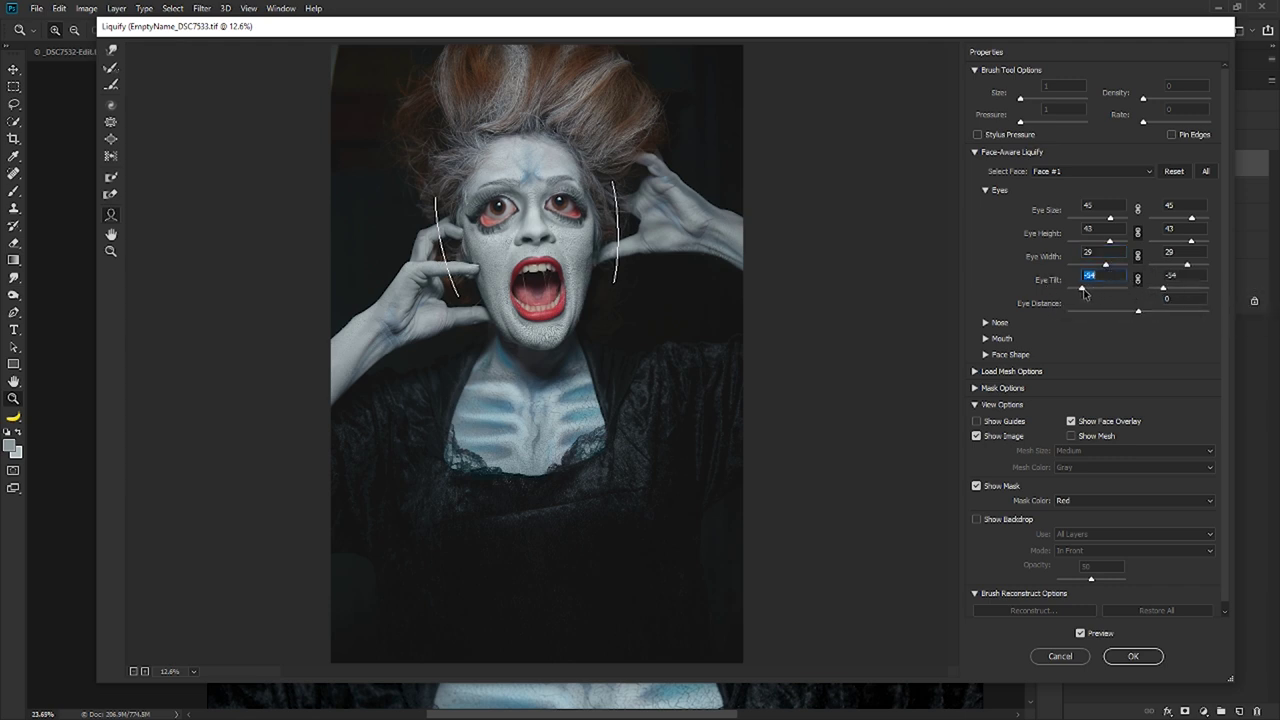
{"action": "left_click_drag", "start_coordinate": [1084, 292], "coordinate": [1117, 290]}
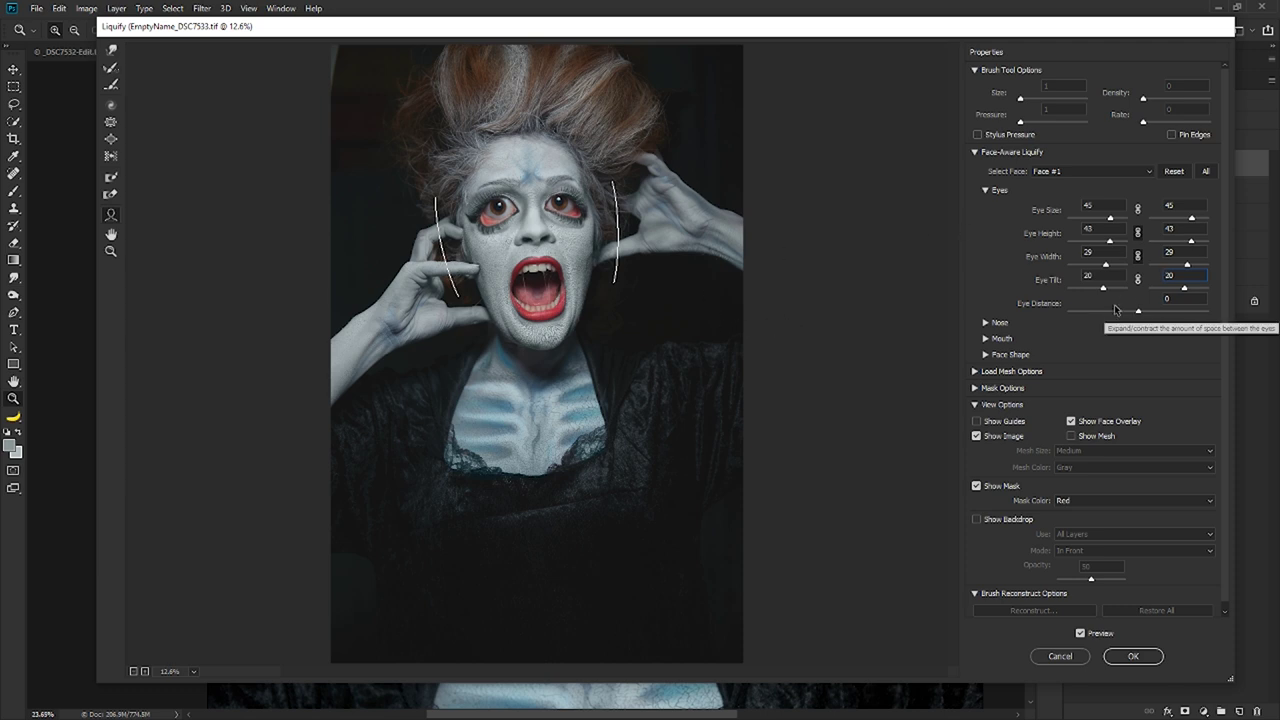
{"action": "mouse_move", "coordinate": [1138, 311]}
{"action": "left_mouse_down"}
{"action": "mouse_move", "coordinate": [1115, 317]}
{"action": "mouse_move", "coordinate": [1147, 318]}
{"action": "mouse_move", "coordinate": [1133, 318]}
{"action": "left_mouse_up"}
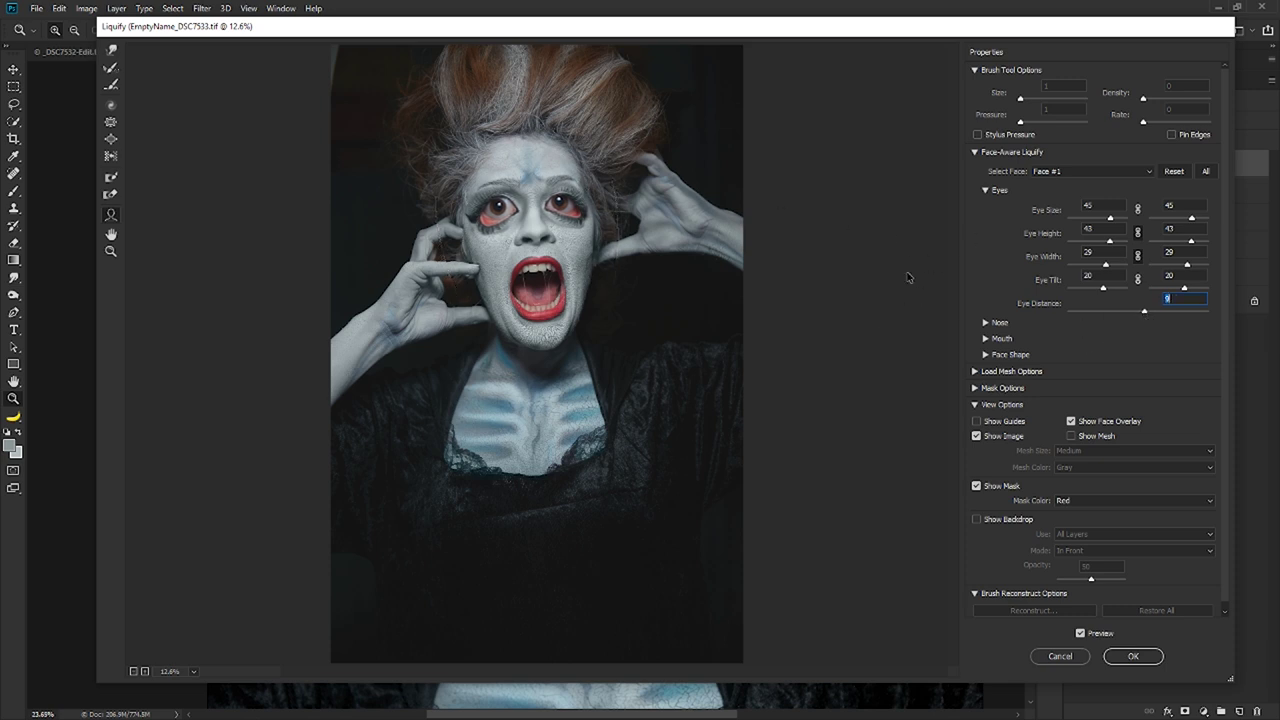
{"action": "left_click", "coordinate": [111, 252]}
Step: Enlarge the face in the Liquify preview and shorten the nose
{"action": "left_click", "coordinate": [530, 222]}
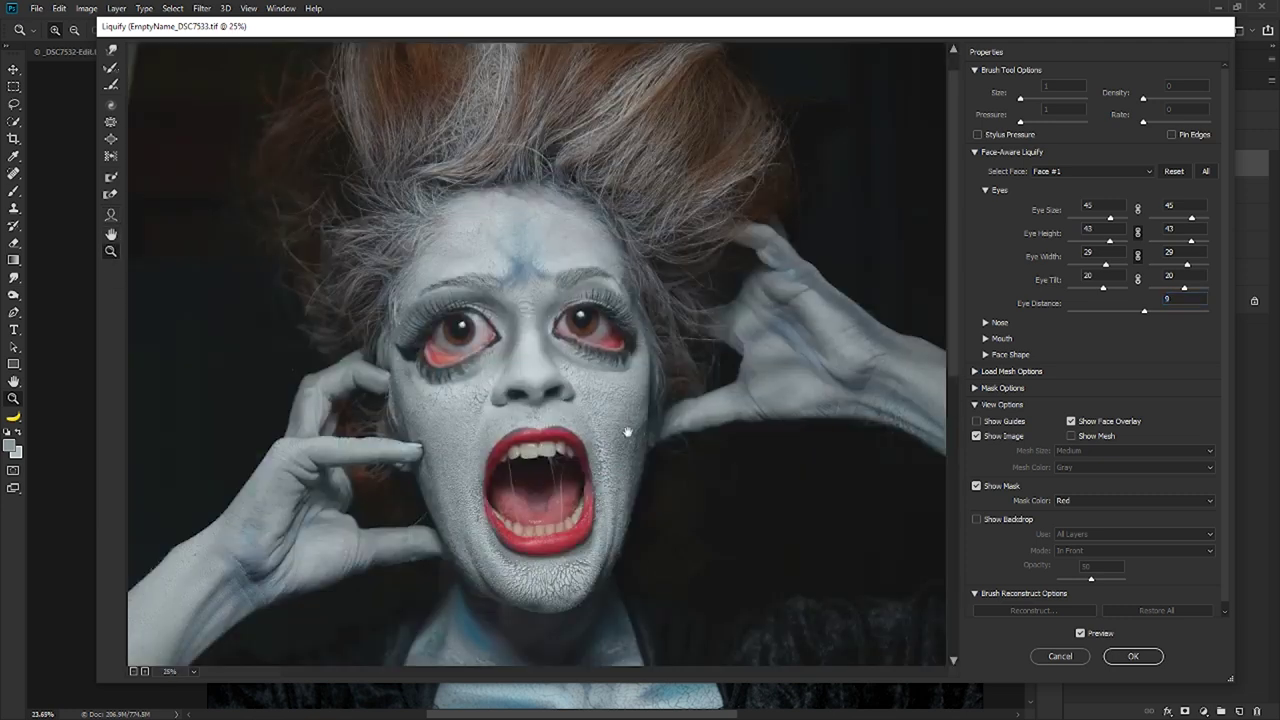
{"action": "left_click_drag", "start_coordinate": [637, 410], "coordinate": [662, 288]}
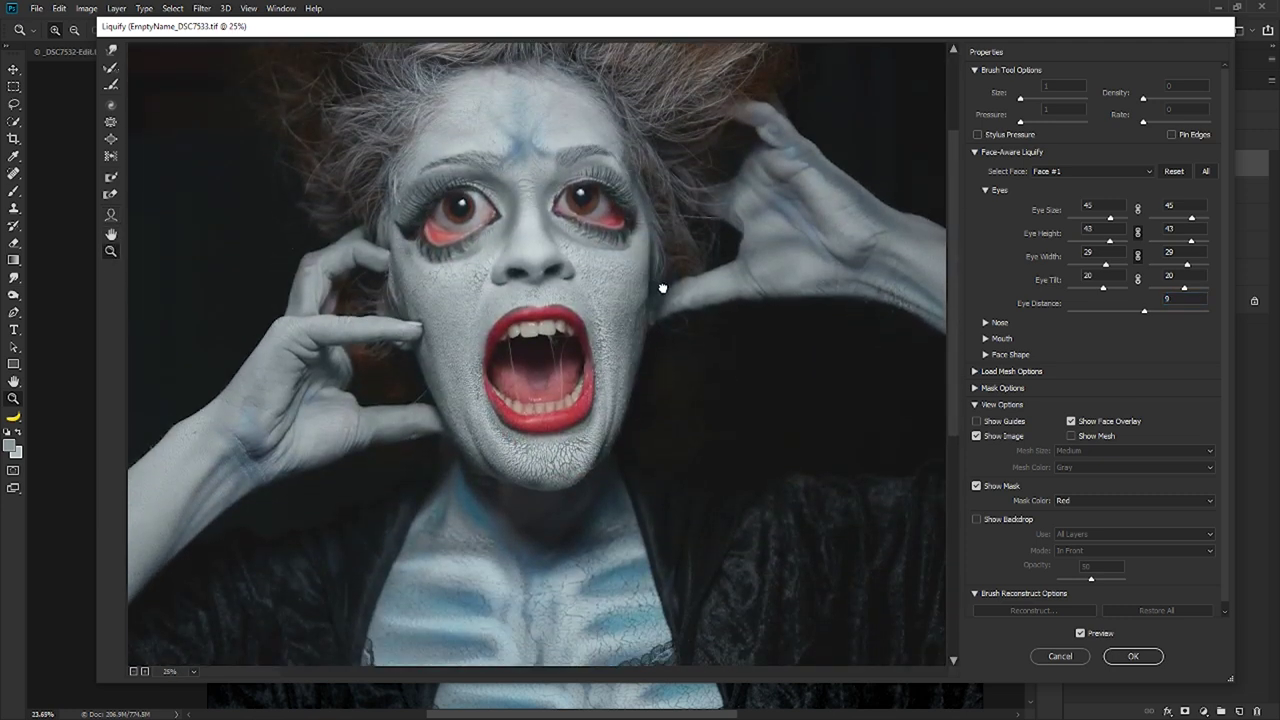
{"action": "left_click", "coordinate": [985, 323]}
{"action": "left_click_drag", "start_coordinate": [1143, 352], "coordinate": [1152, 383]}
{"action": "scroll", "coordinate": [1226, 390], "scroll_direction": "down", "scroll_amount": 1}
Step: Set the mouth to Smile -100, Upper Lip 40, Lower Lip -89, with a taller open mouth
{"action": "left_click", "coordinate": [985, 367]}
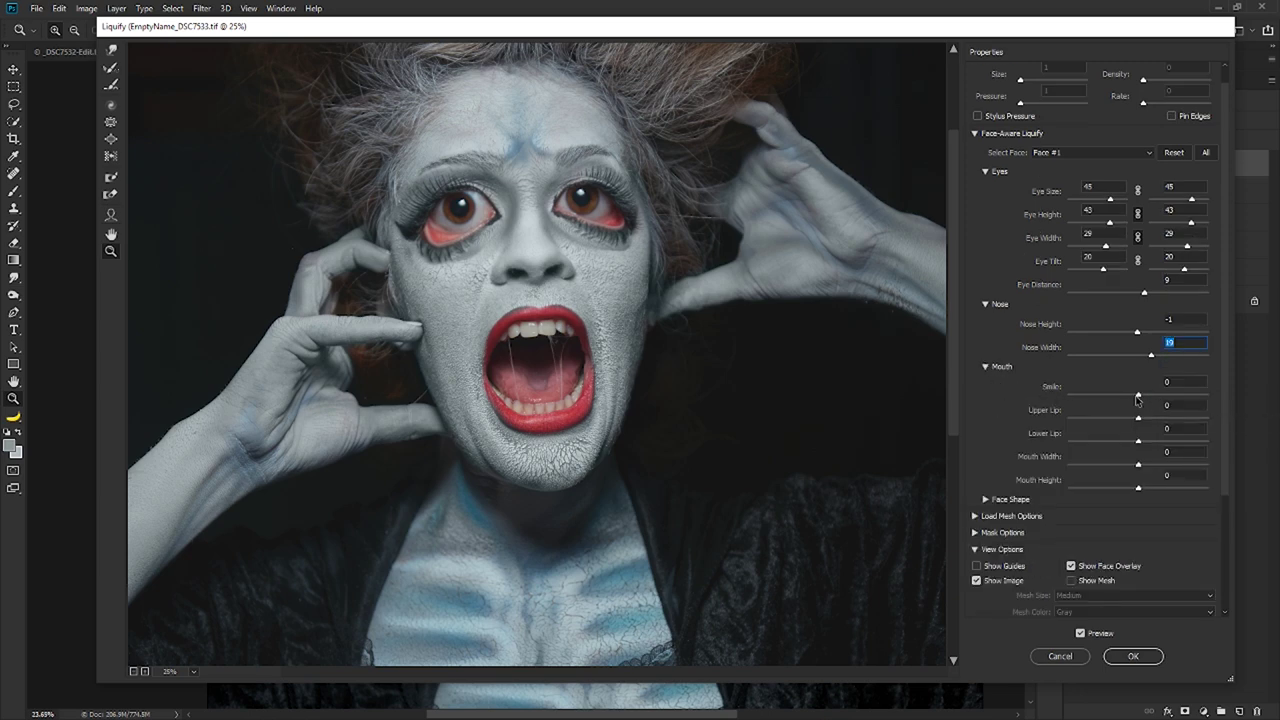
{"action": "left_click_drag", "start_coordinate": [1139, 395], "coordinate": [1171, 397]}
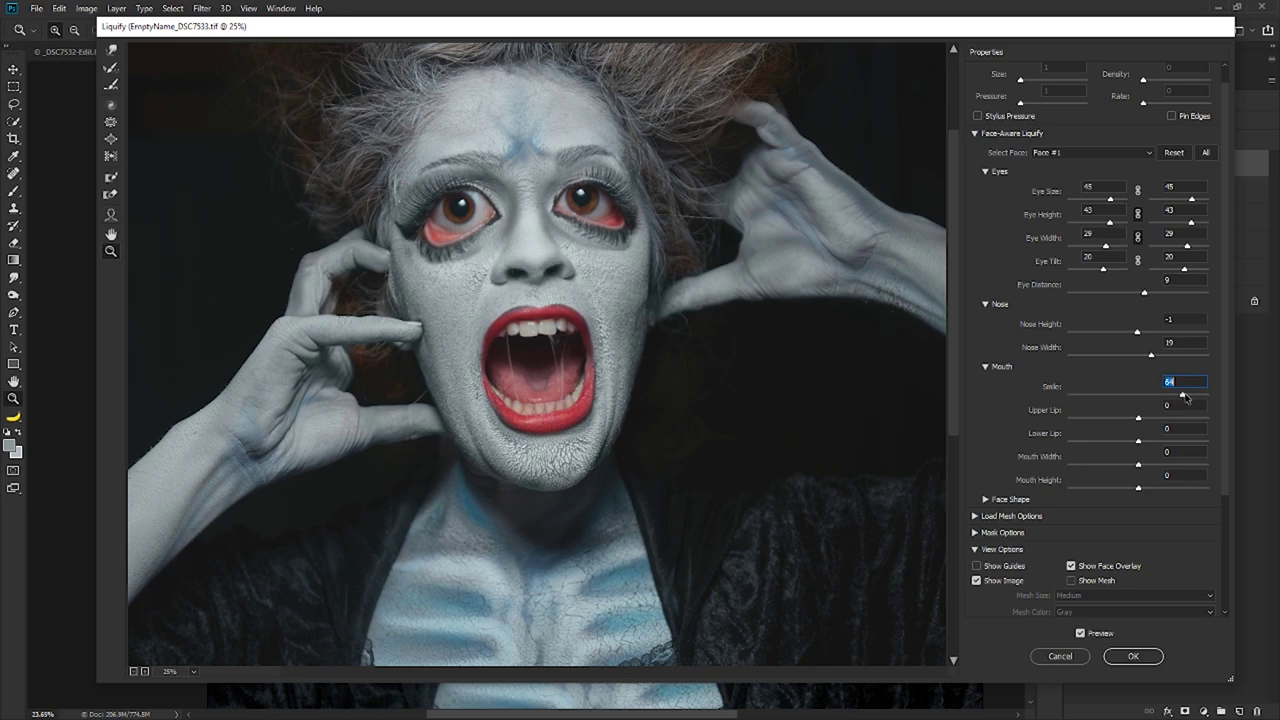
{"action": "left_click_drag", "start_coordinate": [1184, 398], "coordinate": [1085, 412]}
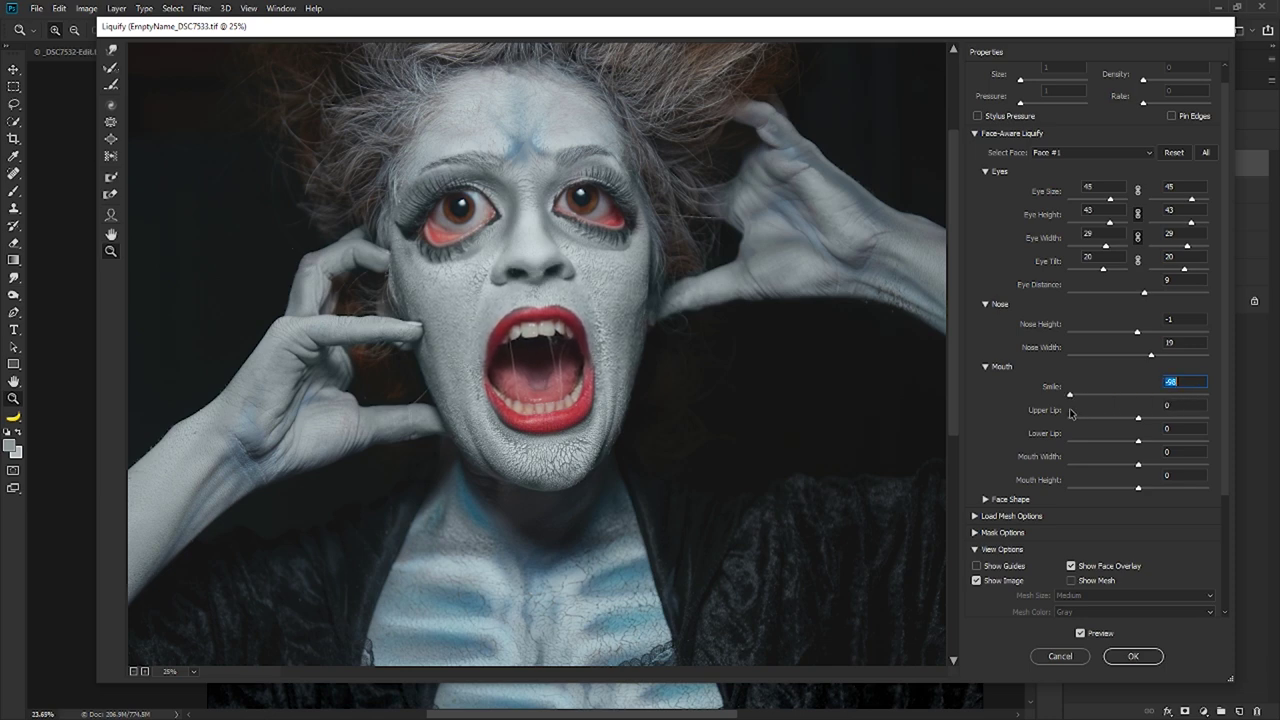
{"action": "left_click", "coordinate": [1141, 419]}
{"action": "left_click_drag", "start_coordinate": [1169, 421], "coordinate": [1109, 468]}
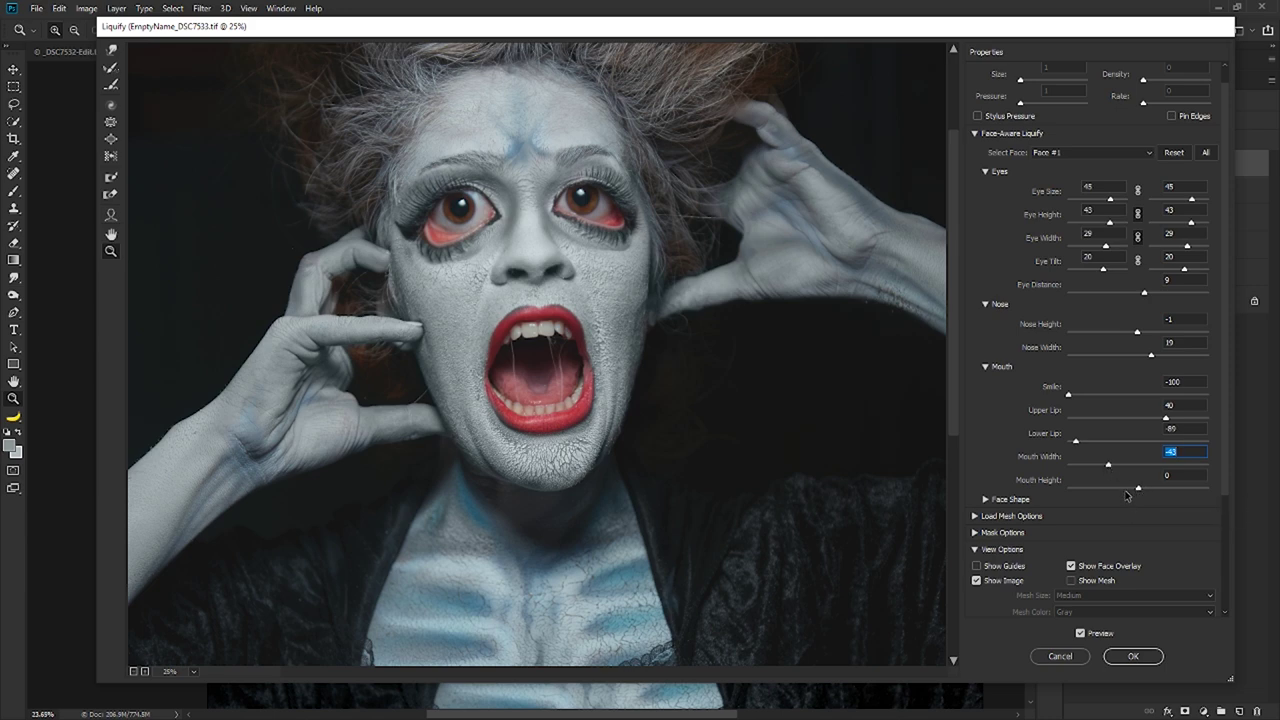
{"action": "left_click_drag", "start_coordinate": [1139, 489], "coordinate": [1187, 489]}
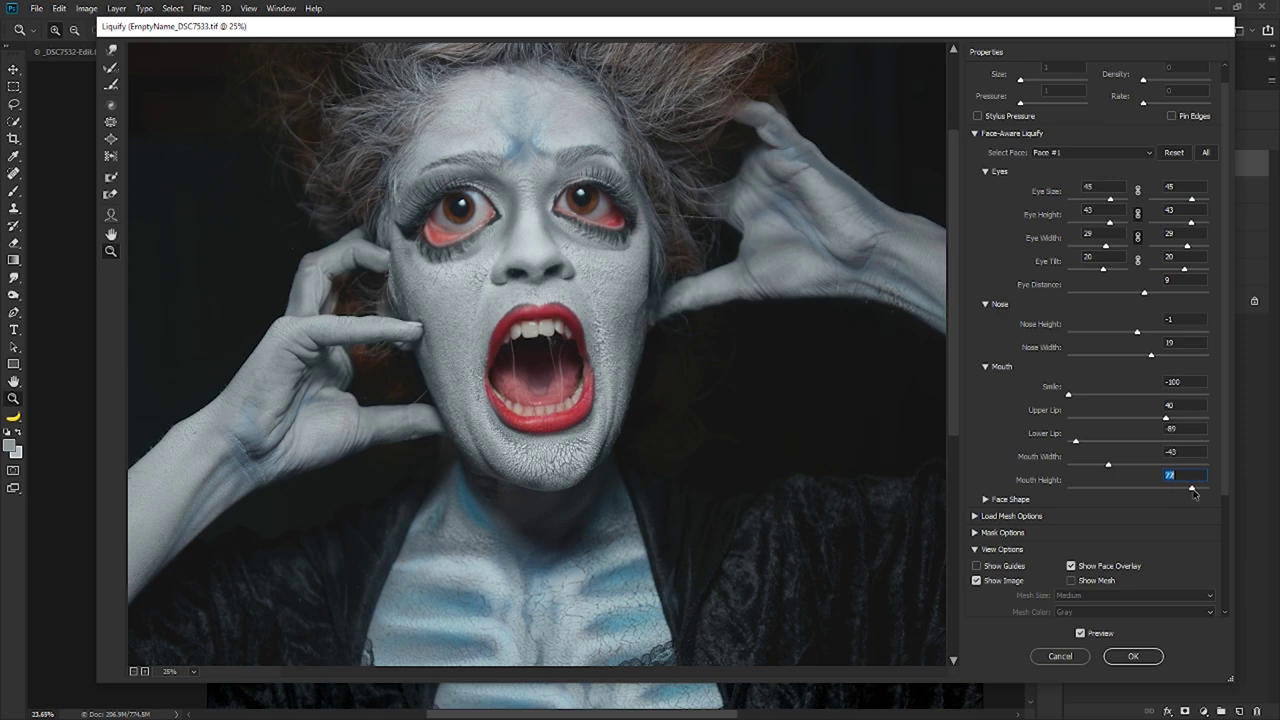
Step: Set Face Shape to Forehead 30, Chin Height -94, Jawline -5 and Face Width 9
{"action": "left_click", "coordinate": [986, 499]}
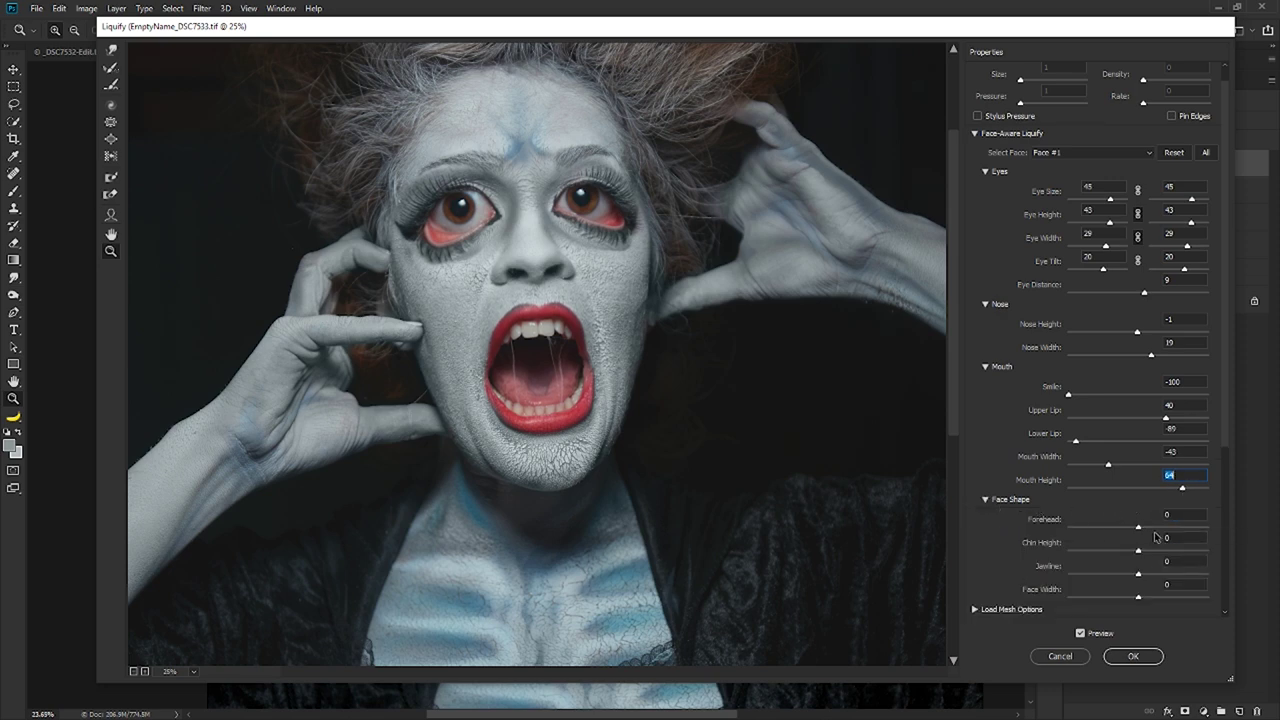
{"action": "left_click_drag", "start_coordinate": [1139, 528], "coordinate": [1142, 606]}
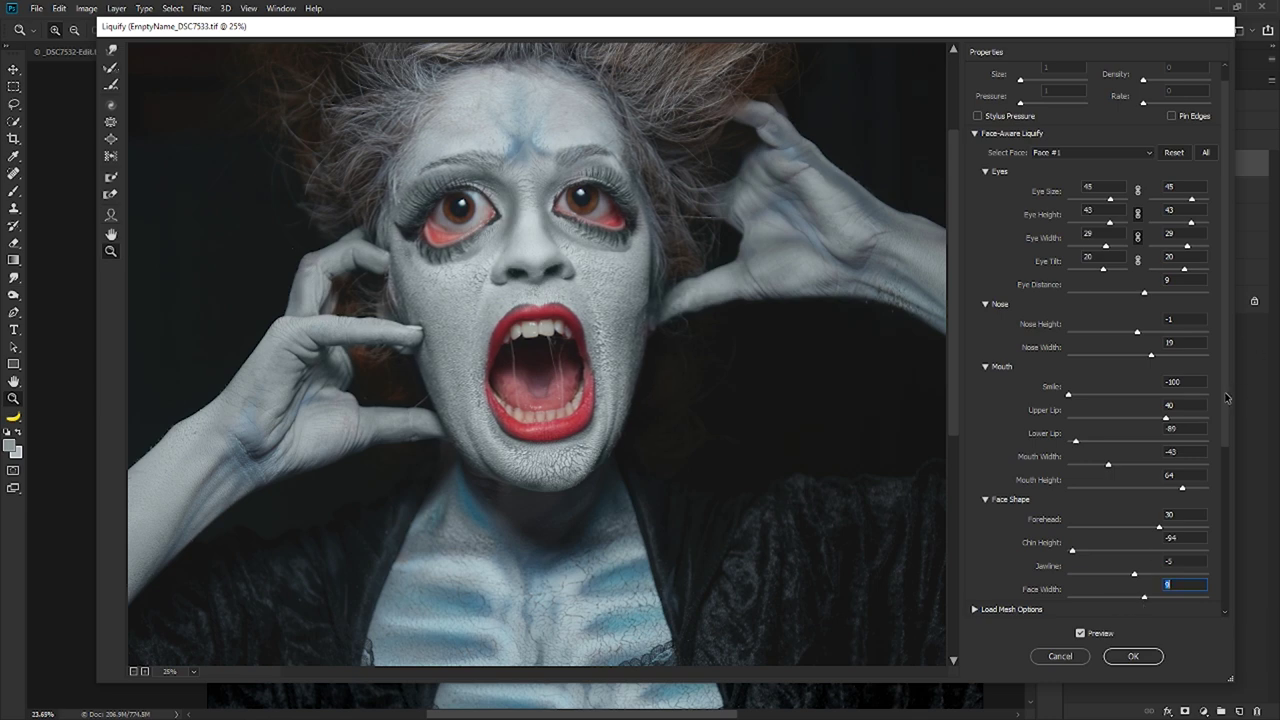
{"action": "scroll", "coordinate": [1222, 487], "scroll_direction": "down", "scroll_amount": 5}
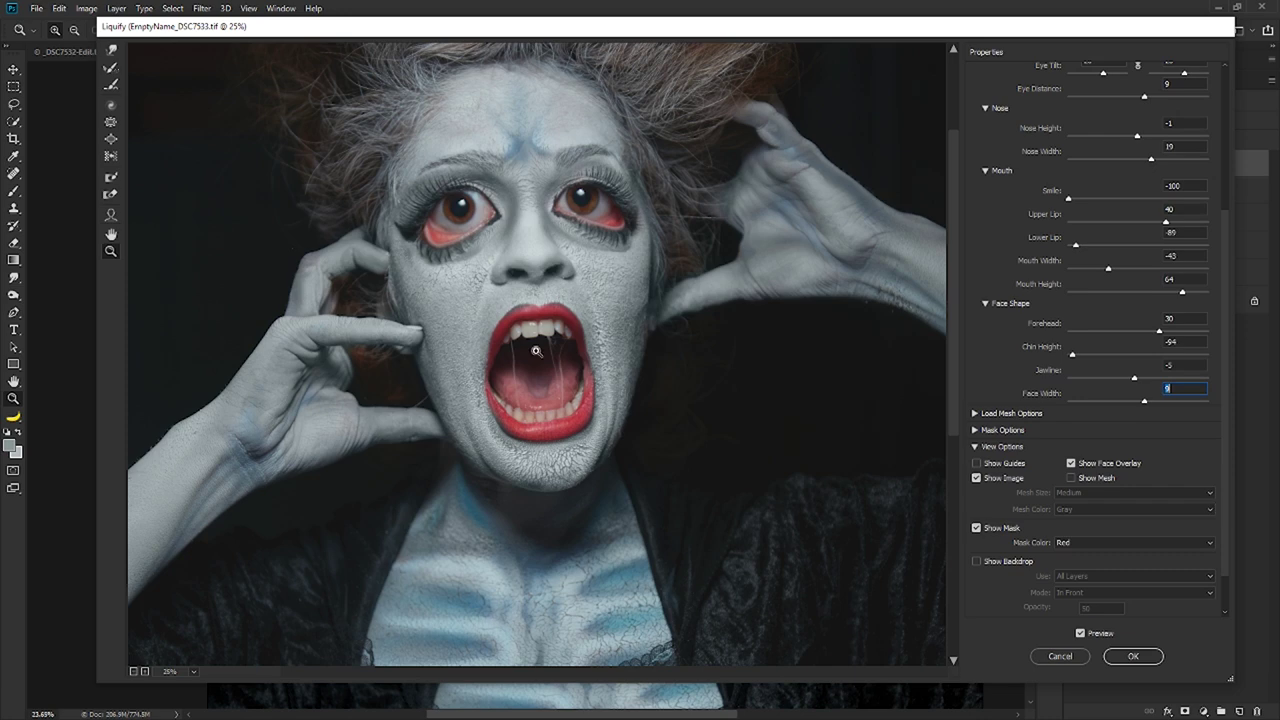
Step: Choose the Forward Warp Tool with Pressure 36
{"action": "left_click", "coordinate": [111, 49]}
{"action": "key", "text": "alt"}
{"action": "left_click_drag", "start_coordinate": [1228, 241], "coordinate": [1235, 93]}
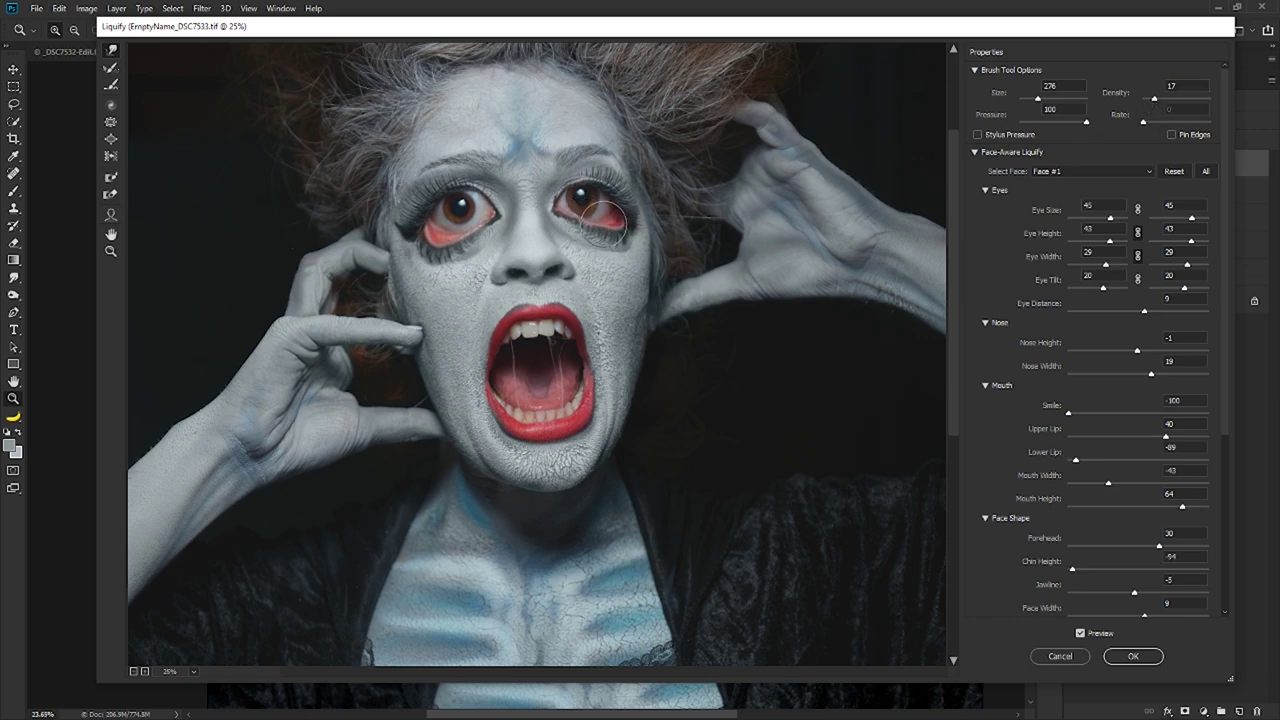
{"action": "key", "text": "ctrl+alt"}
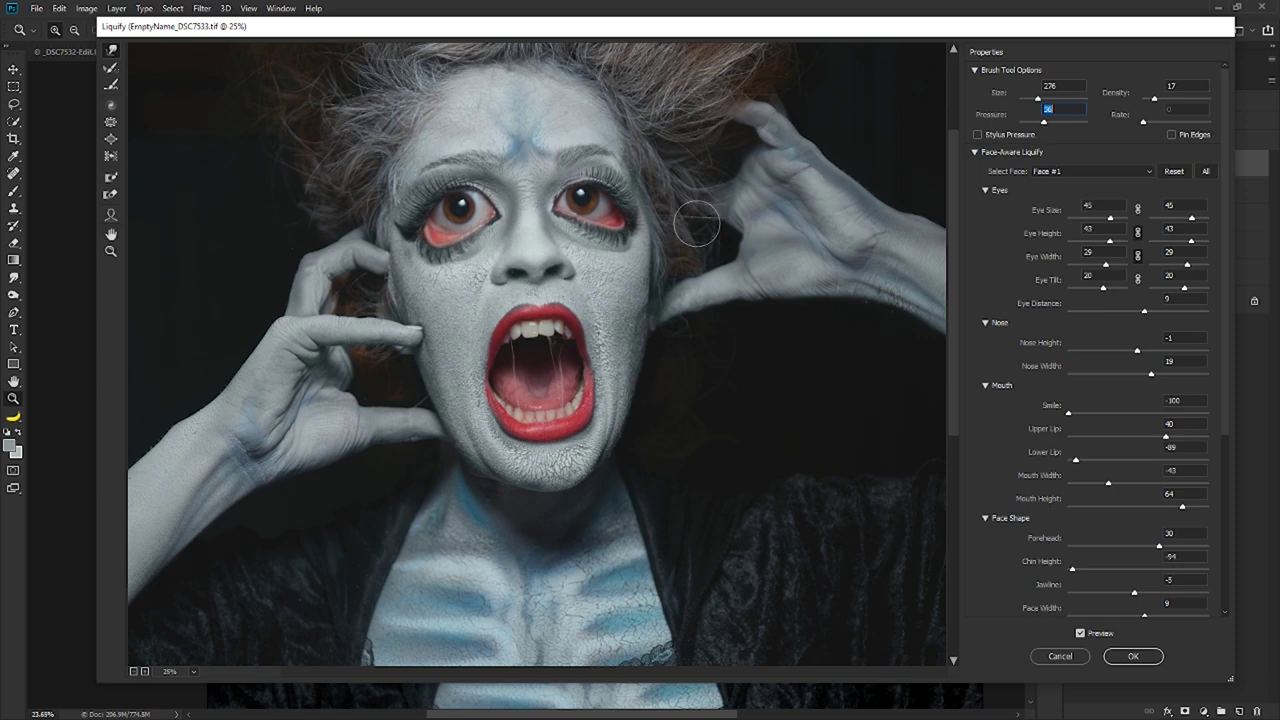
Step: Drag the upper teeth down into long fangs and raise the brush size to 400
{"action": "left_click_drag", "start_coordinate": [562, 226], "coordinate": [608, 221]}
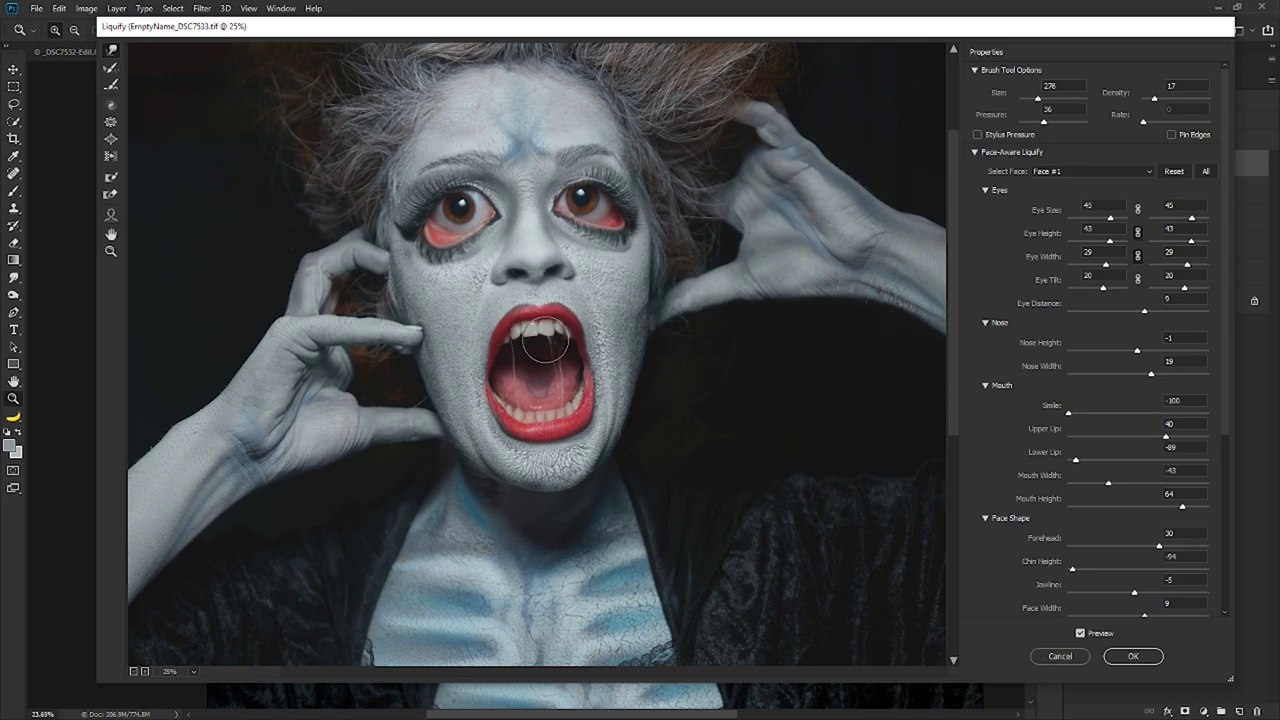
{"action": "left_click_drag", "start_coordinate": [543, 343], "coordinate": [562, 430]}
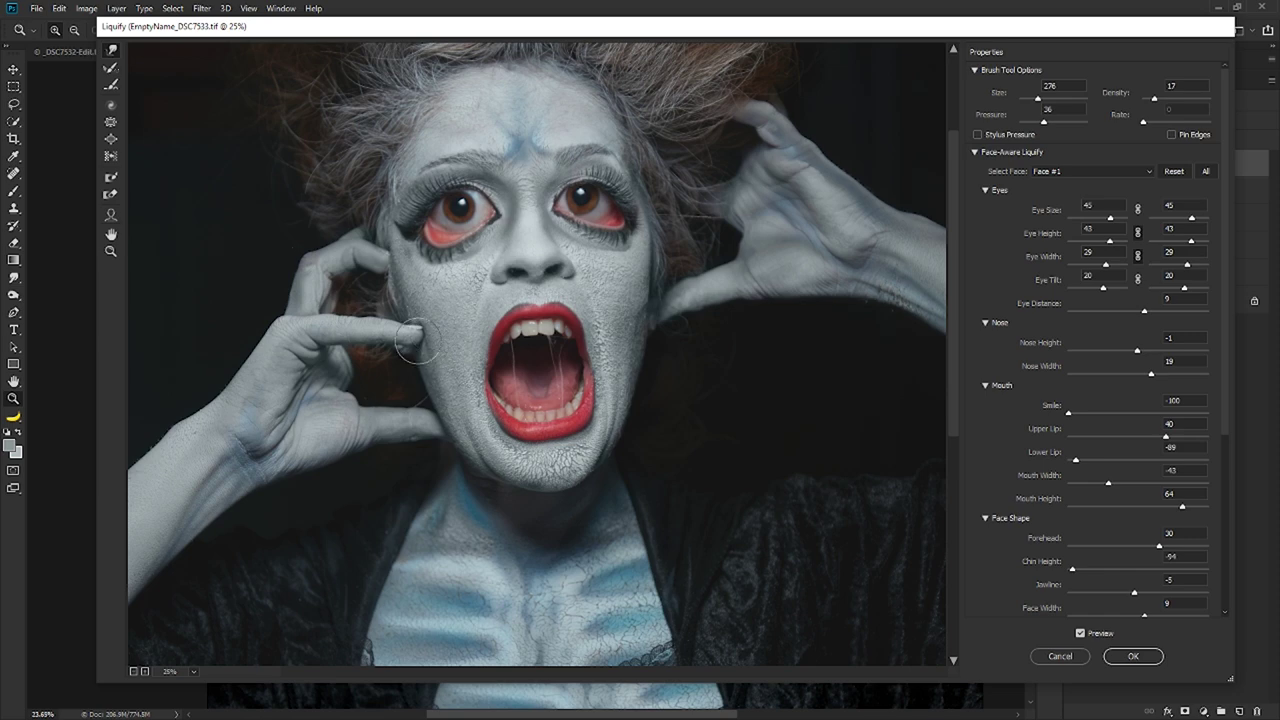
{"action": "key", "text": "bracketright"}
{"action": "key", "text": "bracketright"}
{"action": "key", "text": "bracketright"}
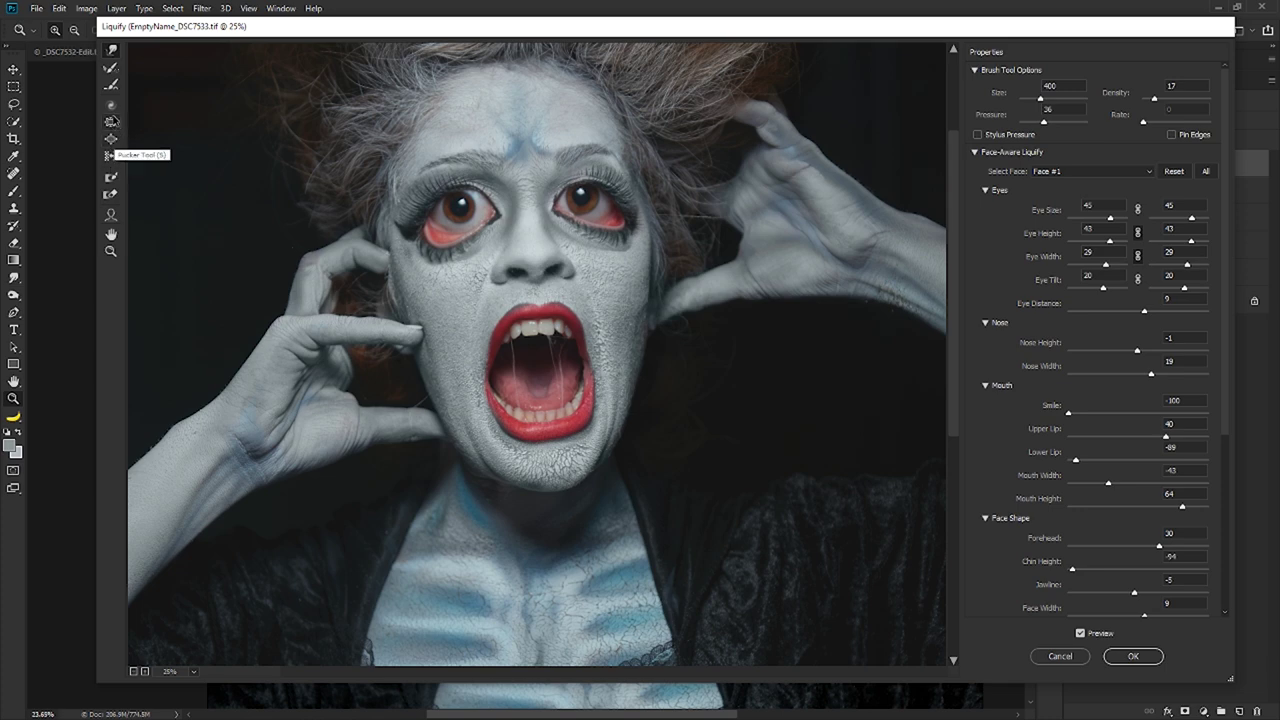
Step: Pinch the right hand's fingers with the Pucker Tool at brush size 500
{"action": "left_click", "coordinate": [112, 127]}
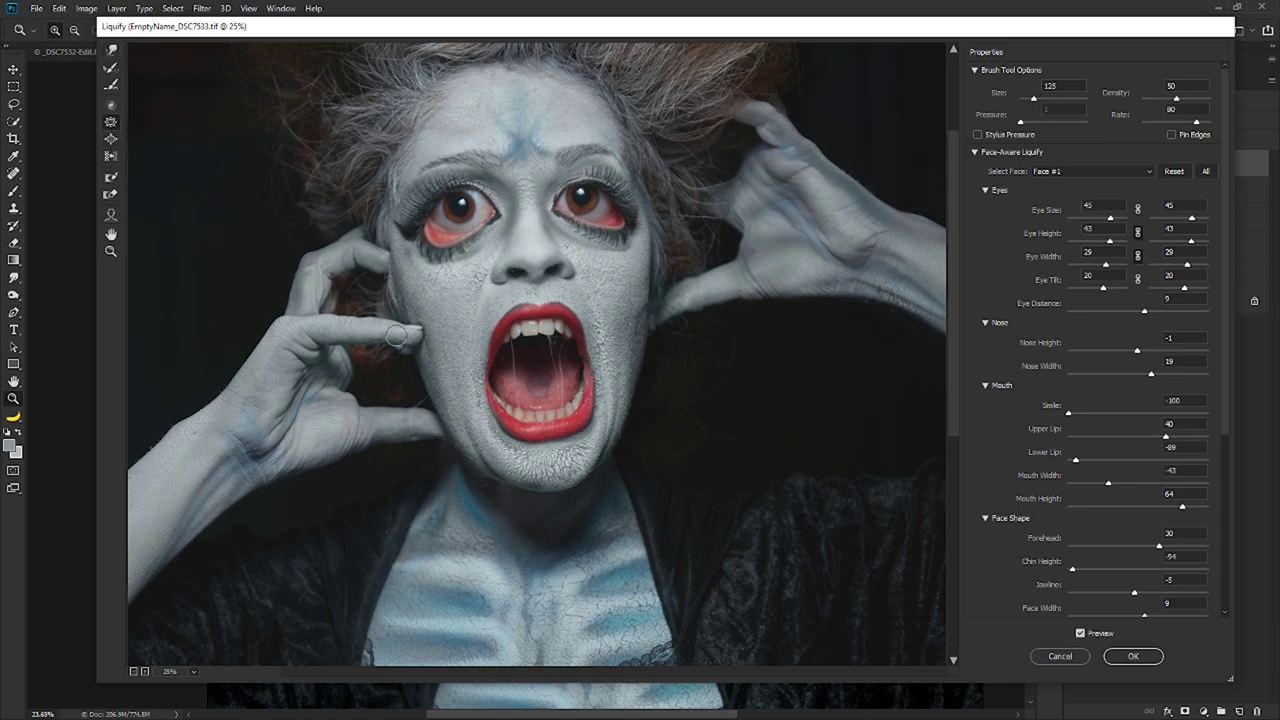
{"action": "key", "text": "bracketright"}
{"action": "key", "text": "bracketright"}
{"action": "key", "text": "bracketright"}
{"action": "key", "text": "bracketright"}
{"action": "key", "text": "bracketright"}
{"action": "key", "text": "bracketright"}
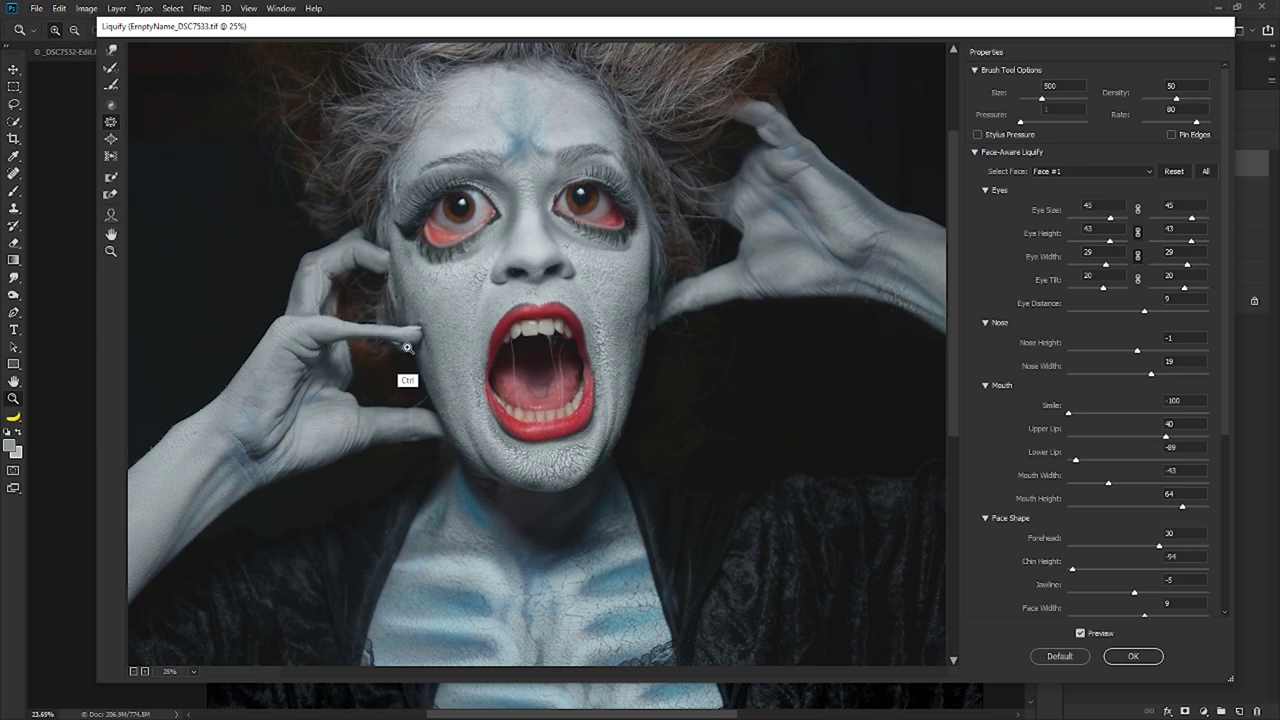
{"action": "key", "text": "alt"}
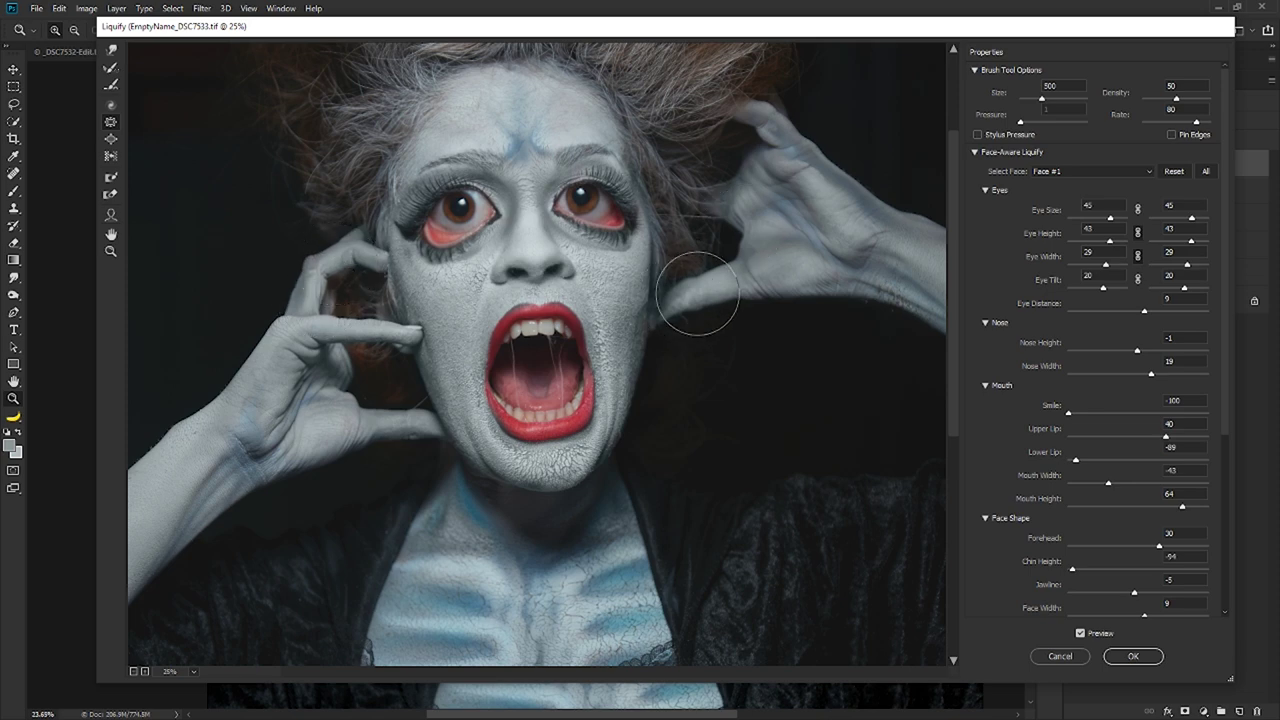
{"action": "mouse_move", "coordinate": [716, 285]}
{"action": "left_mouse_down"}
{"action": "mouse_move", "coordinate": [748, 275]}
{"action": "mouse_move", "coordinate": [713, 206]}
{"action": "mouse_move", "coordinate": [743, 193]}
{"action": "mouse_move", "coordinate": [760, 131]}
{"action": "mouse_move", "coordinate": [749, 114]}
{"action": "mouse_move", "coordinate": [789, 135]}
{"action": "mouse_move", "coordinate": [747, 196]}
{"action": "mouse_move", "coordinate": [729, 277]}
{"action": "left_mouse_up"}
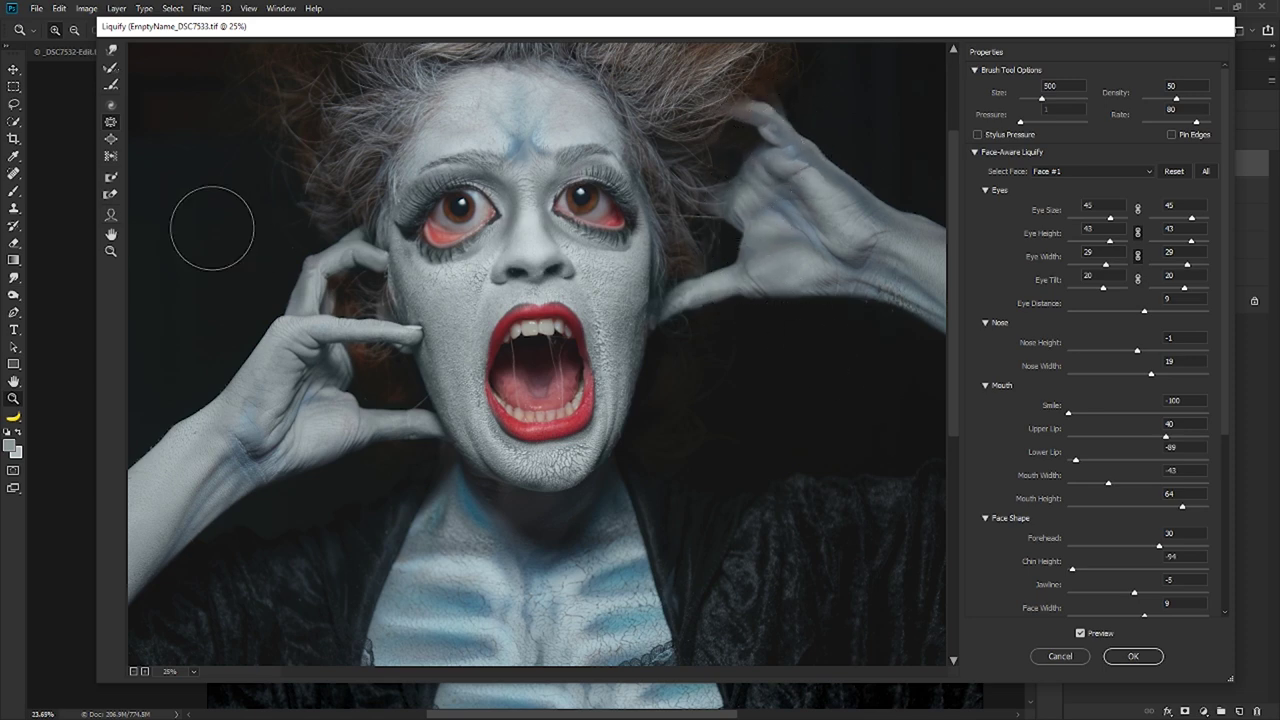
Step: Push the left forearm and wrist inward with a size-900 Forward Warp brush, then reduce it to 300
{"action": "left_click", "coordinate": [111, 50]}
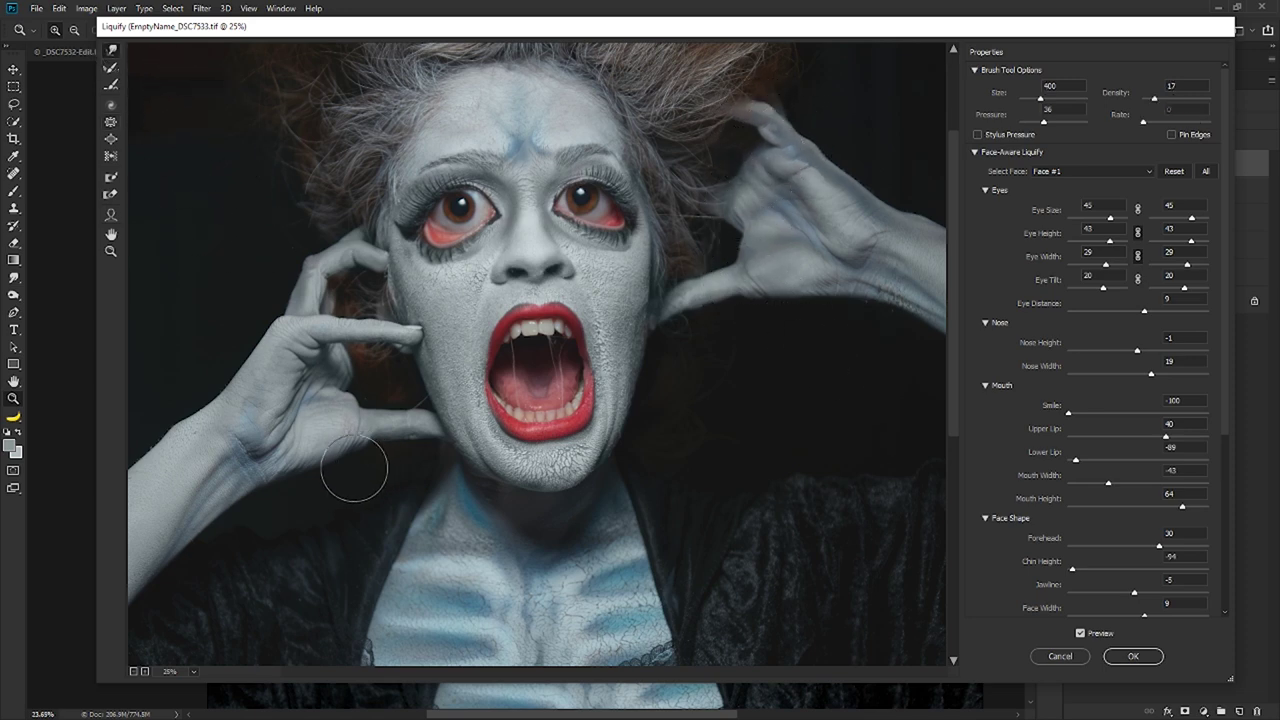
{"action": "key", "text": "bracketright"}
{"action": "key", "text": "bracketright"}
{"action": "key", "text": "bracketright"}
{"action": "key", "text": "bracketright"}
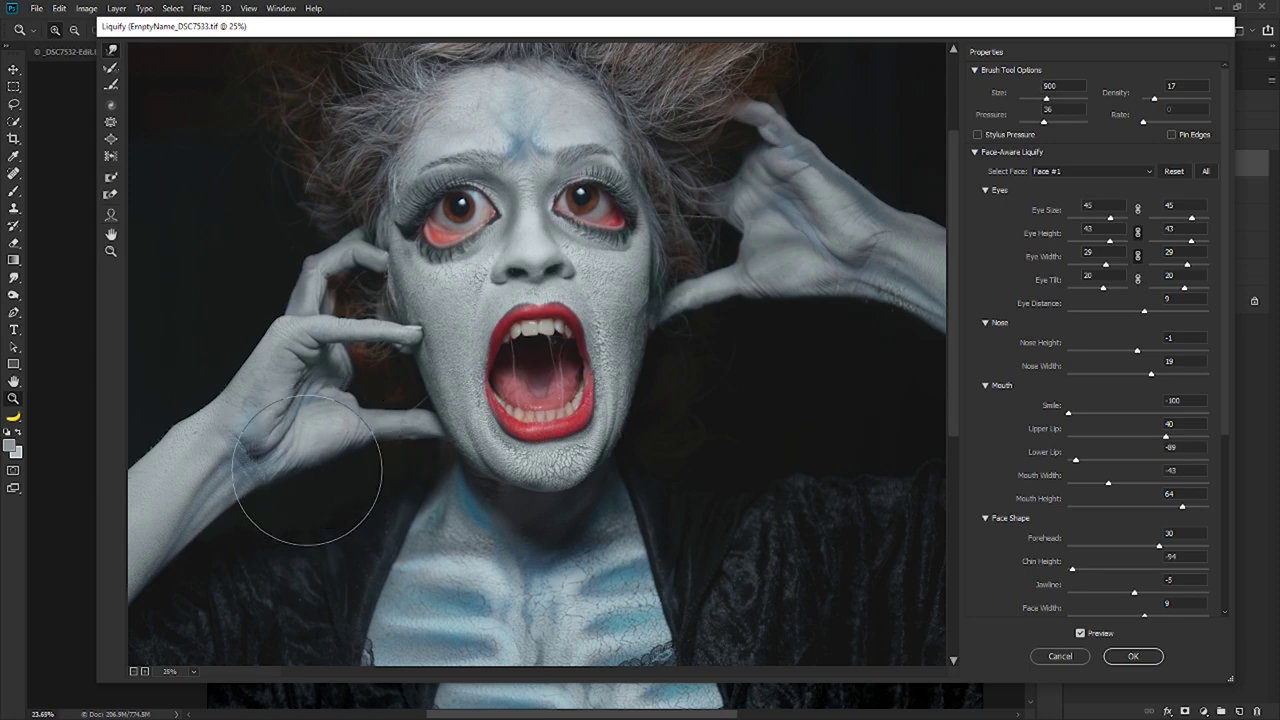
{"action": "mouse_move", "coordinate": [271, 487]}
{"action": "left_mouse_down"}
{"action": "mouse_move", "coordinate": [215, 511]}
{"action": "mouse_move", "coordinate": [168, 576]}
{"action": "mouse_move", "coordinate": [173, 441]}
{"action": "mouse_move", "coordinate": [216, 413]}
{"action": "mouse_move", "coordinate": [210, 404]}
{"action": "mouse_move", "coordinate": [208, 429]}
{"action": "mouse_move", "coordinate": [138, 464]}
{"action": "mouse_move", "coordinate": [131, 488]}
{"action": "mouse_move", "coordinate": [127, 426]}
{"action": "mouse_move", "coordinate": [224, 384]}
{"action": "mouse_move", "coordinate": [237, 392]}
{"action": "mouse_move", "coordinate": [241, 376]}
{"action": "mouse_move", "coordinate": [317, 459]}
{"action": "left_mouse_up"}
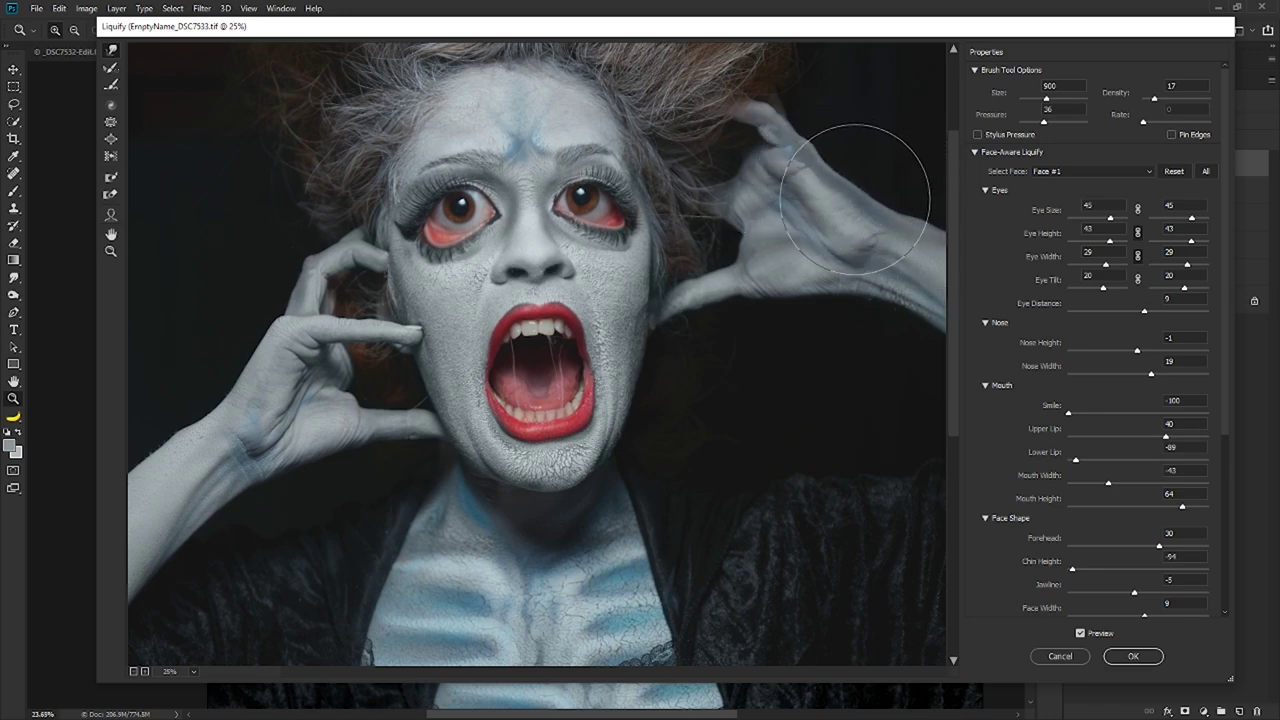
{"action": "key", "text": "bracketleft"}
{"action": "key", "text": "bracketleft"}
{"action": "key", "text": "bracketleft"}
{"action": "key", "text": "bracketleft"}
{"action": "key", "text": "bracketleft"}
{"action": "key", "text": "bracketleft"}
{"action": "key", "text": "bracketleft"}
{"action": "key", "text": "bracketleft"}
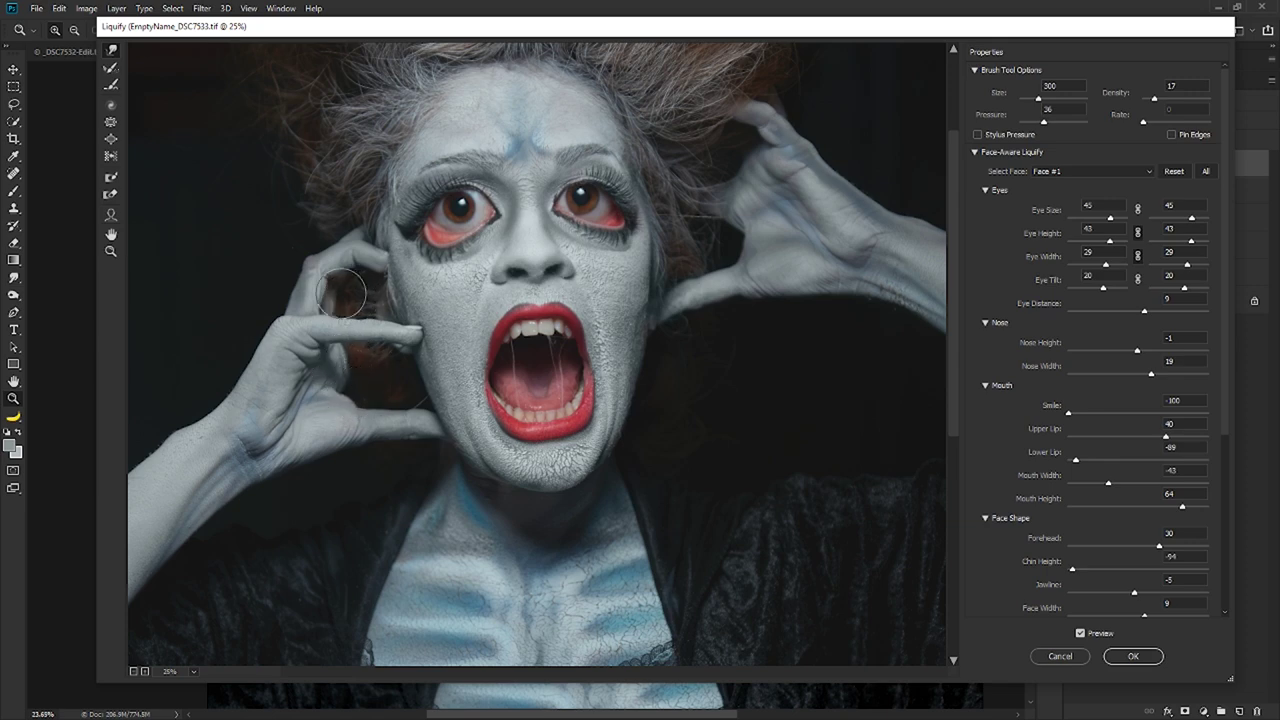
Step: Apply the liquify warp, compare Layer 5 against the original, and save EmptyName_DSC7533.tif
{"action": "left_click", "coordinate": [1115, 660]}
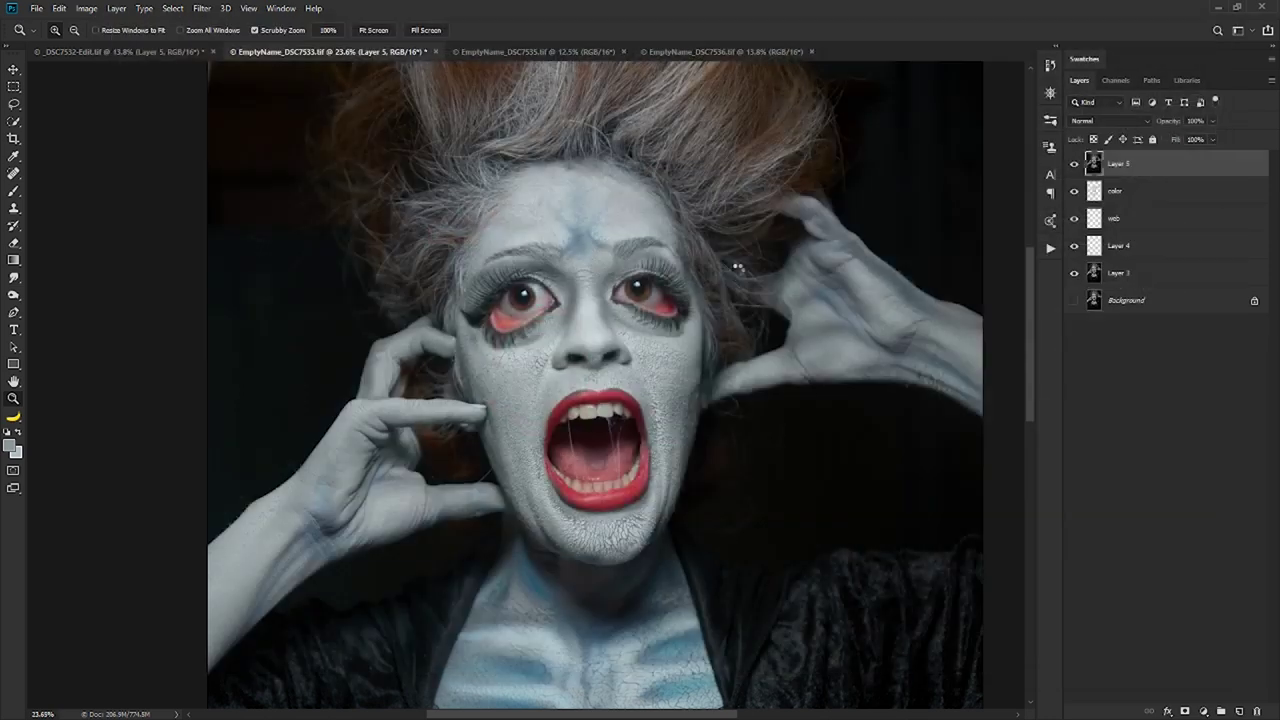
{"action": "left_click", "coordinate": [1073, 165]}
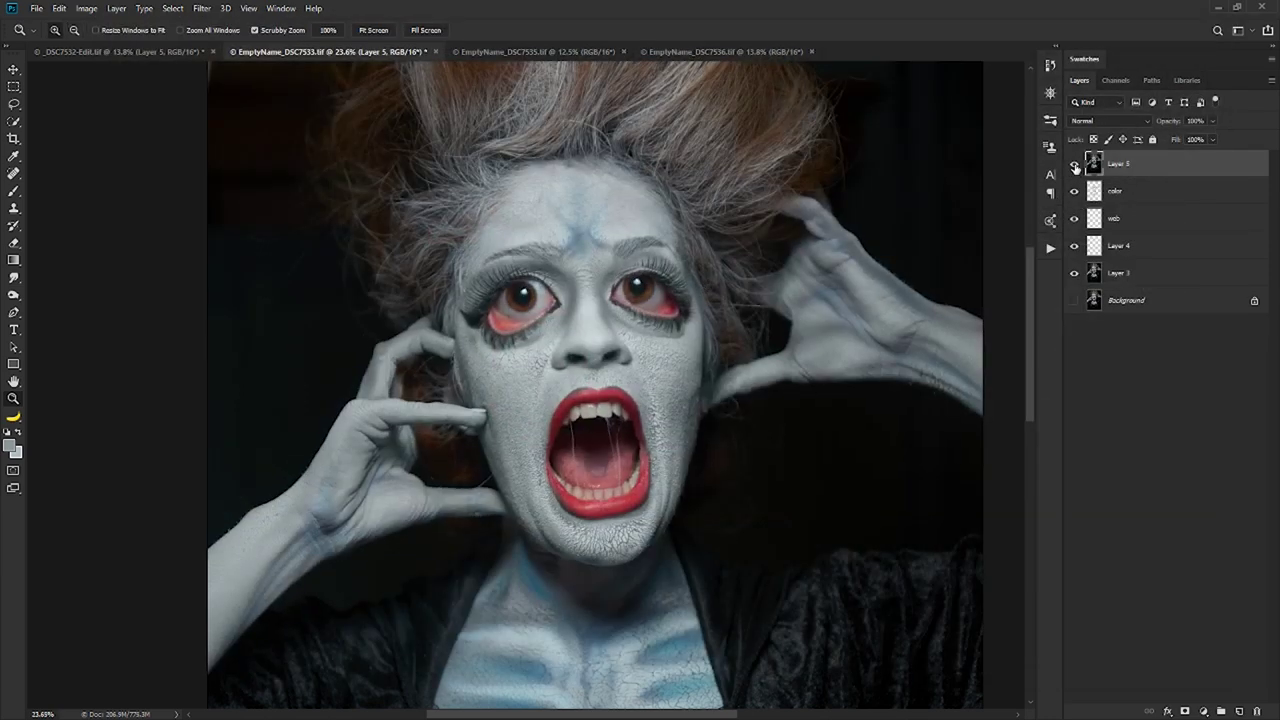
{"action": "left_click", "coordinate": [1073, 165]}
{"action": "left_click", "coordinate": [1074, 166]}
{"action": "left_click", "coordinate": [1074, 166]}
{"action": "left_click", "coordinate": [1074, 166]}
{"action": "key", "text": "ctrl+s"}
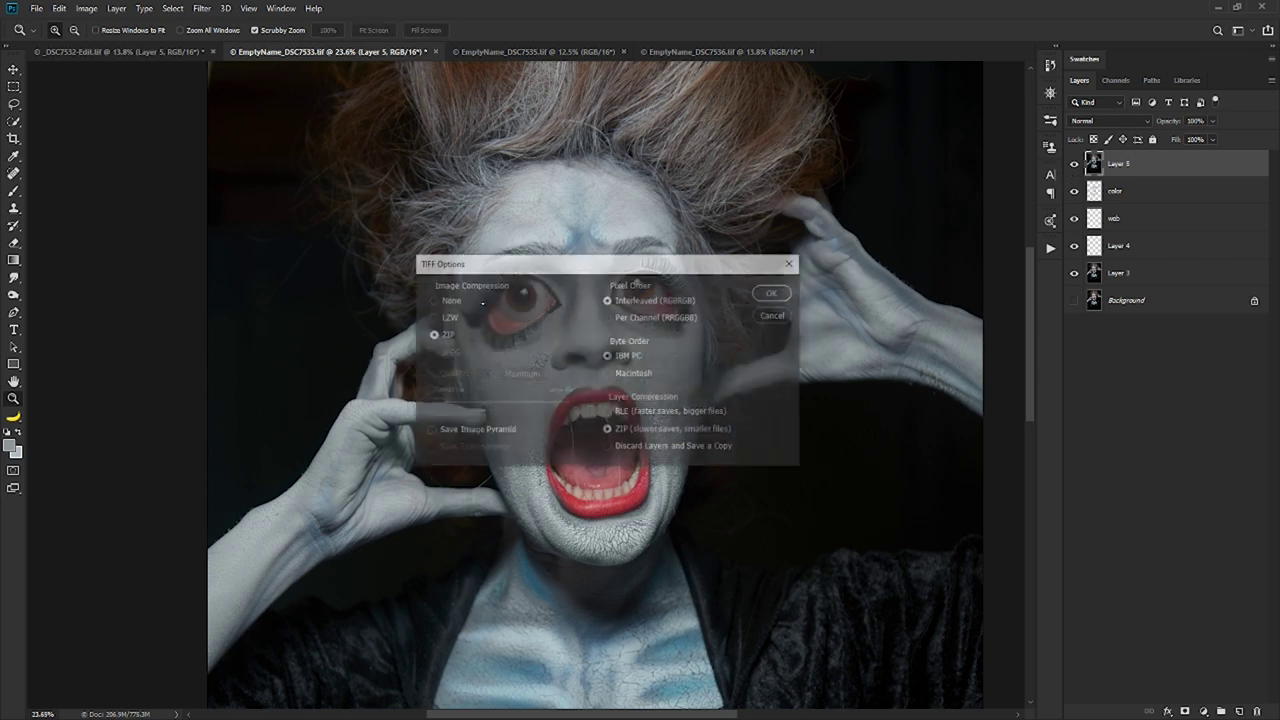
{"action": "left_click", "coordinate": [776, 293]}
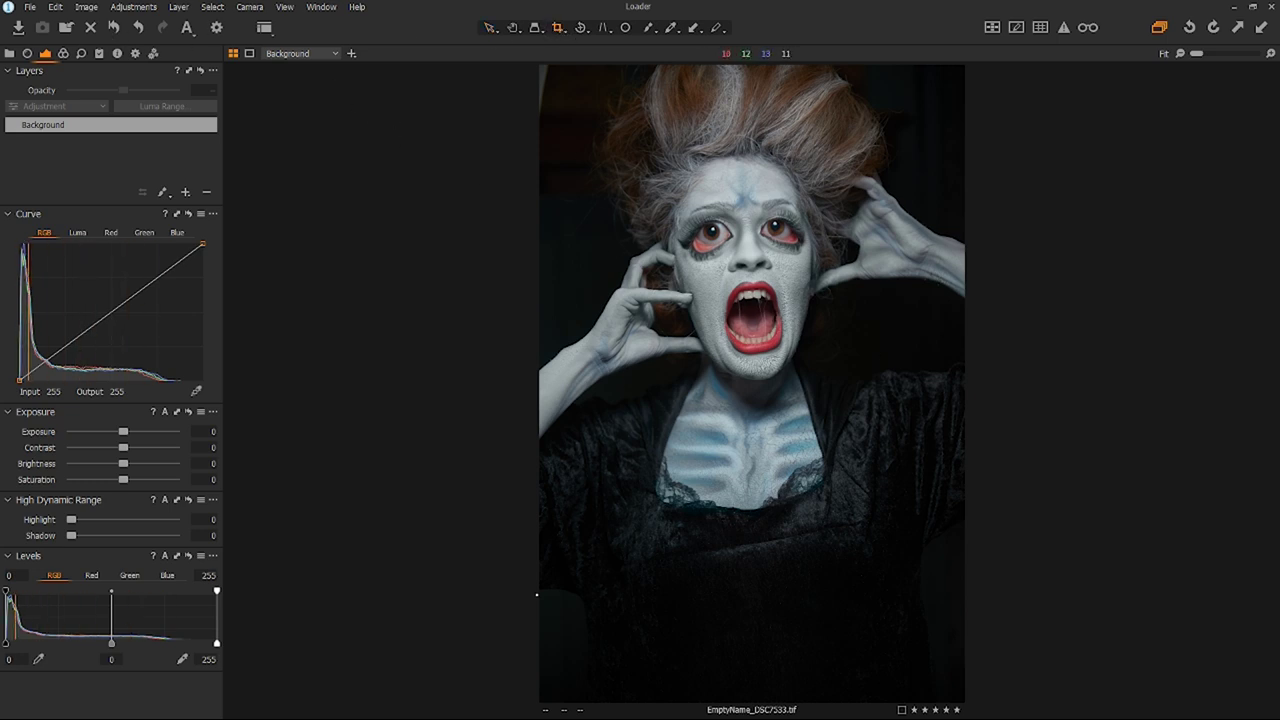
Step: Crop EmptyName_DSC7533.tif to a tighter vertical frame around the screaming figure, trimming dark edges
{"action": "left_click_drag", "start_coordinate": [545, 699], "coordinate": [520, 676]}
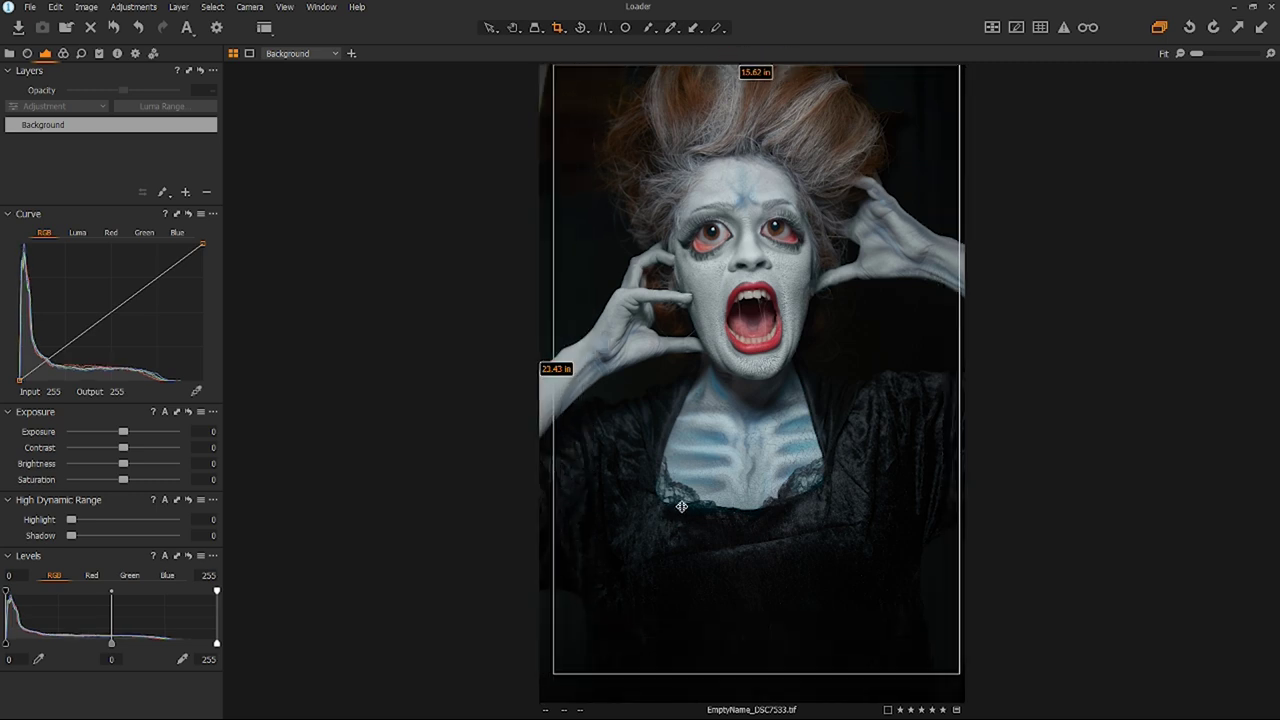
{"action": "left_click", "coordinate": [894, 614]}
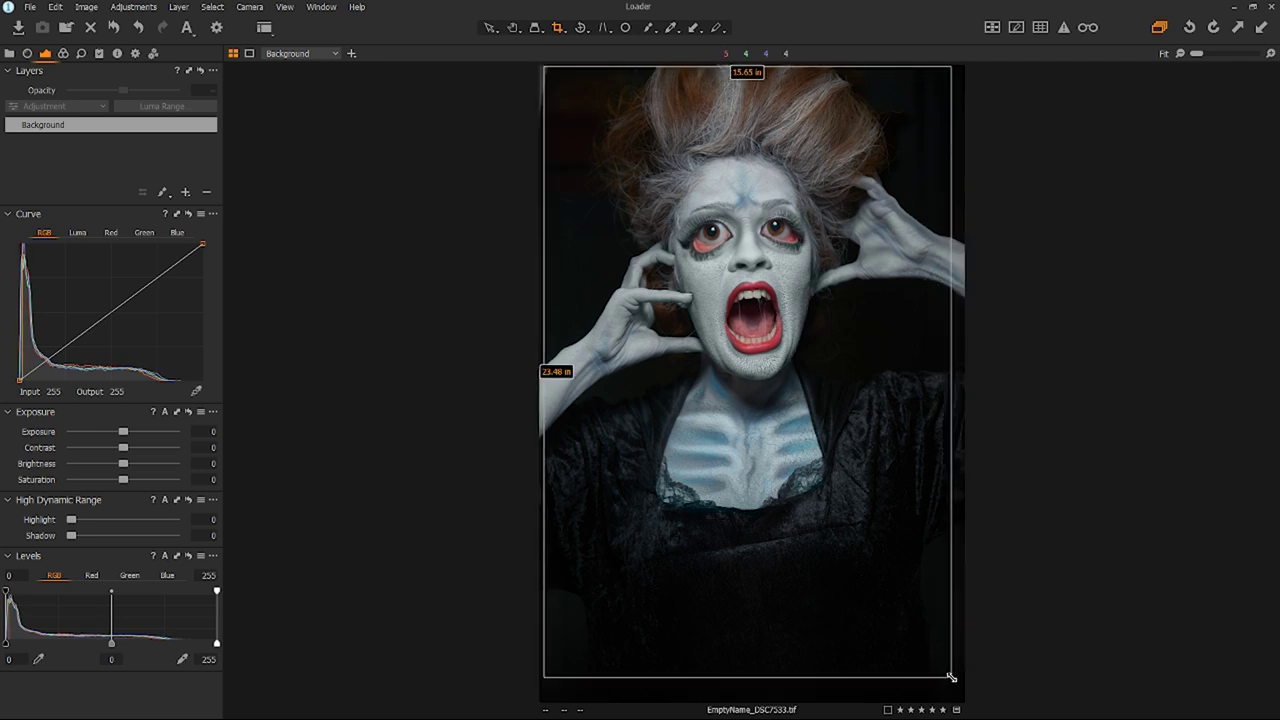
{"action": "left_click_drag", "start_coordinate": [950, 678], "coordinate": [920, 680]}
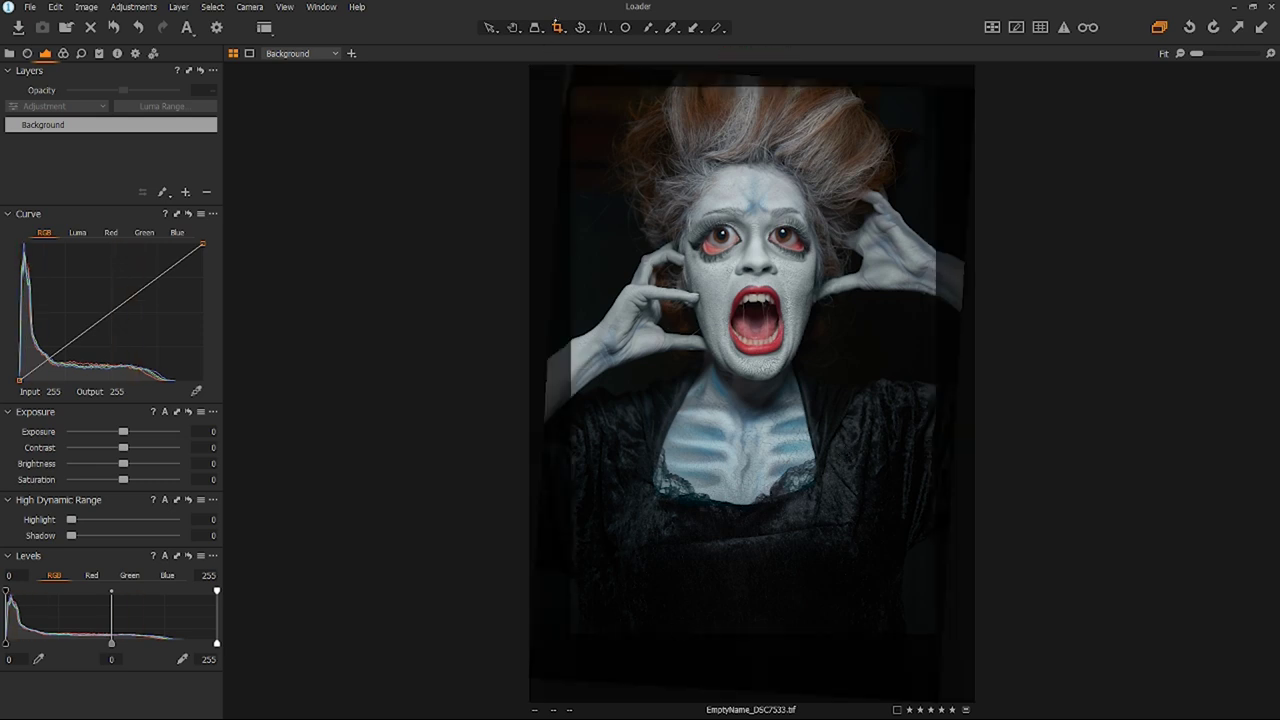
{"action": "left_click", "coordinate": [558, 27]}
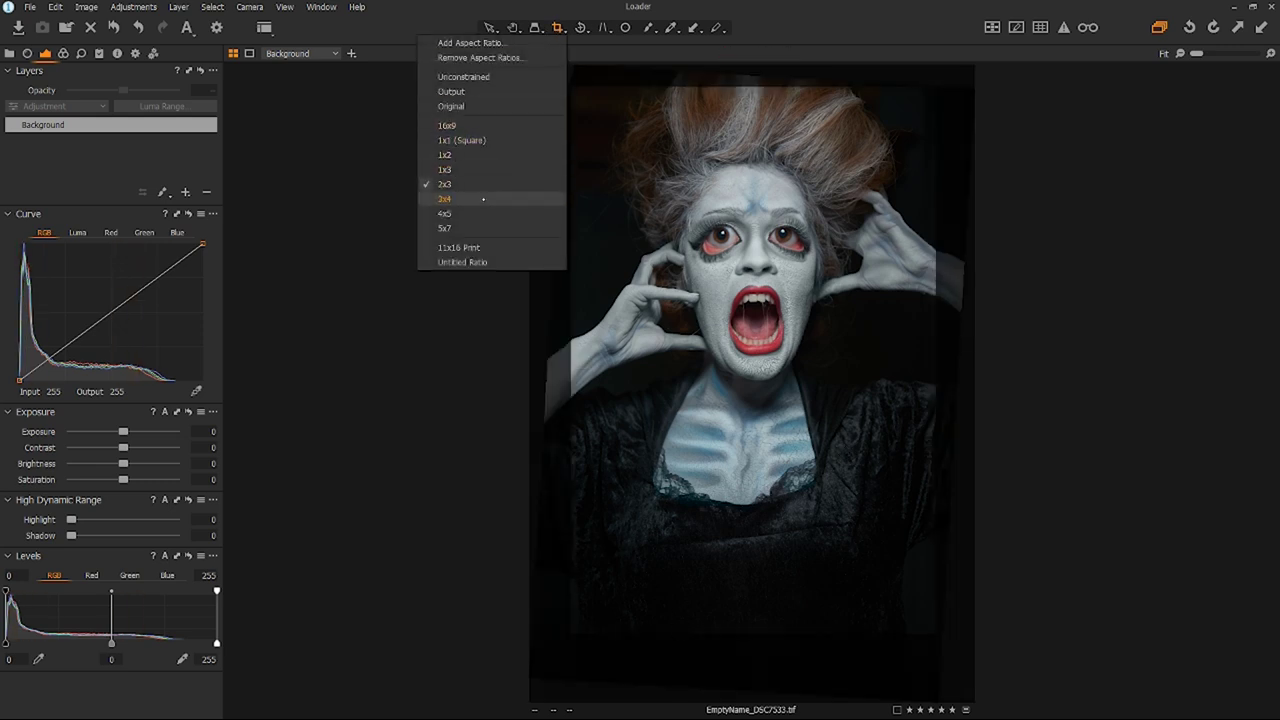
{"action": "left_click", "coordinate": [484, 216]}
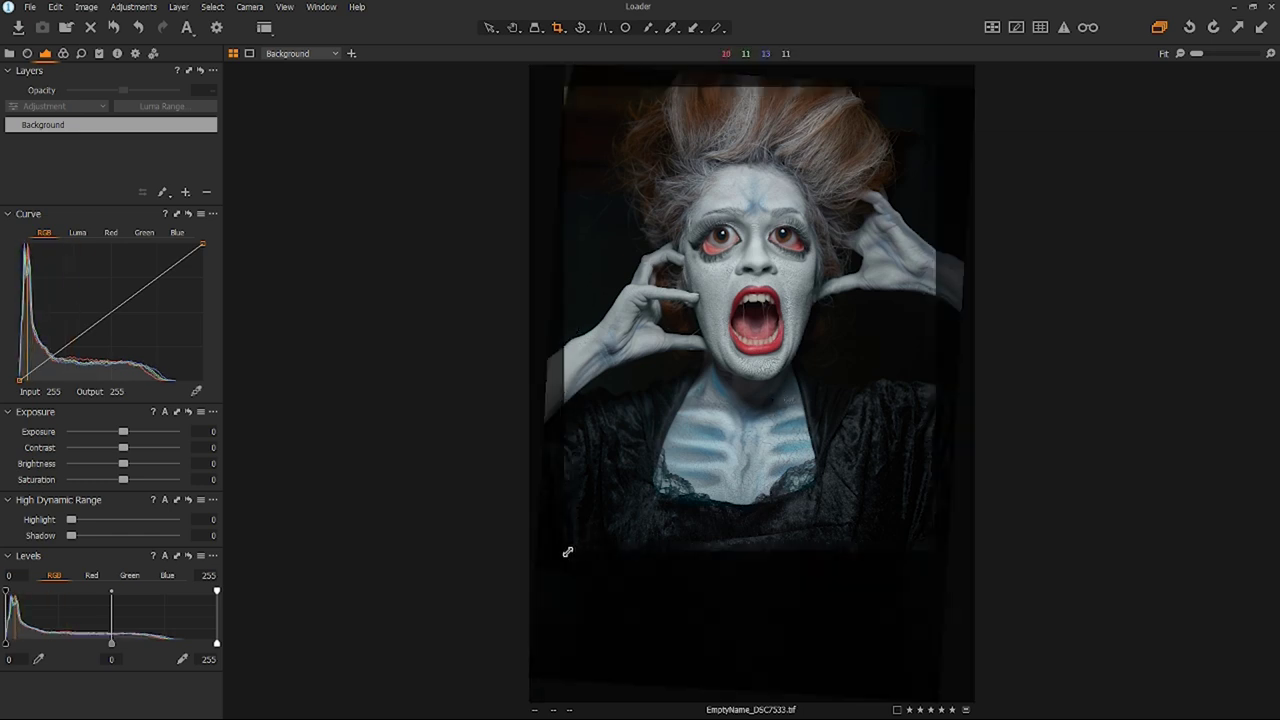
{"action": "left_click_drag", "start_coordinate": [569, 551], "coordinate": [580, 540]}
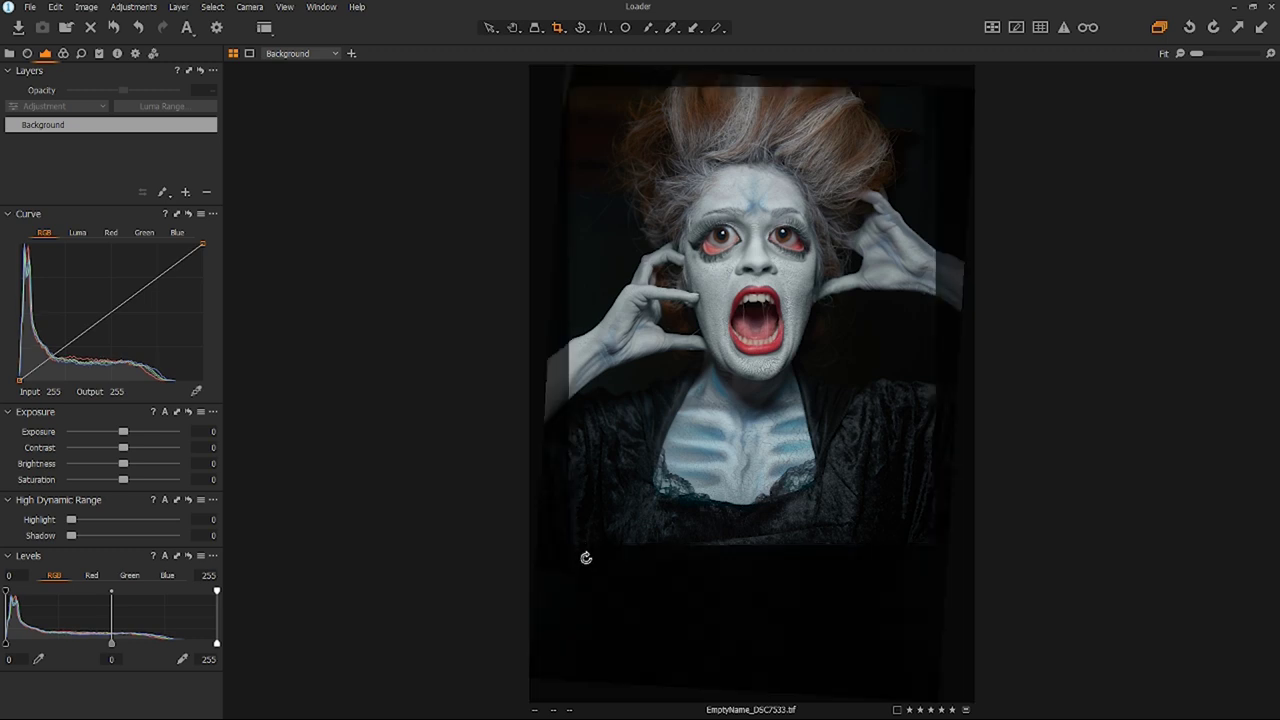
{"action": "key", "text": "v"}
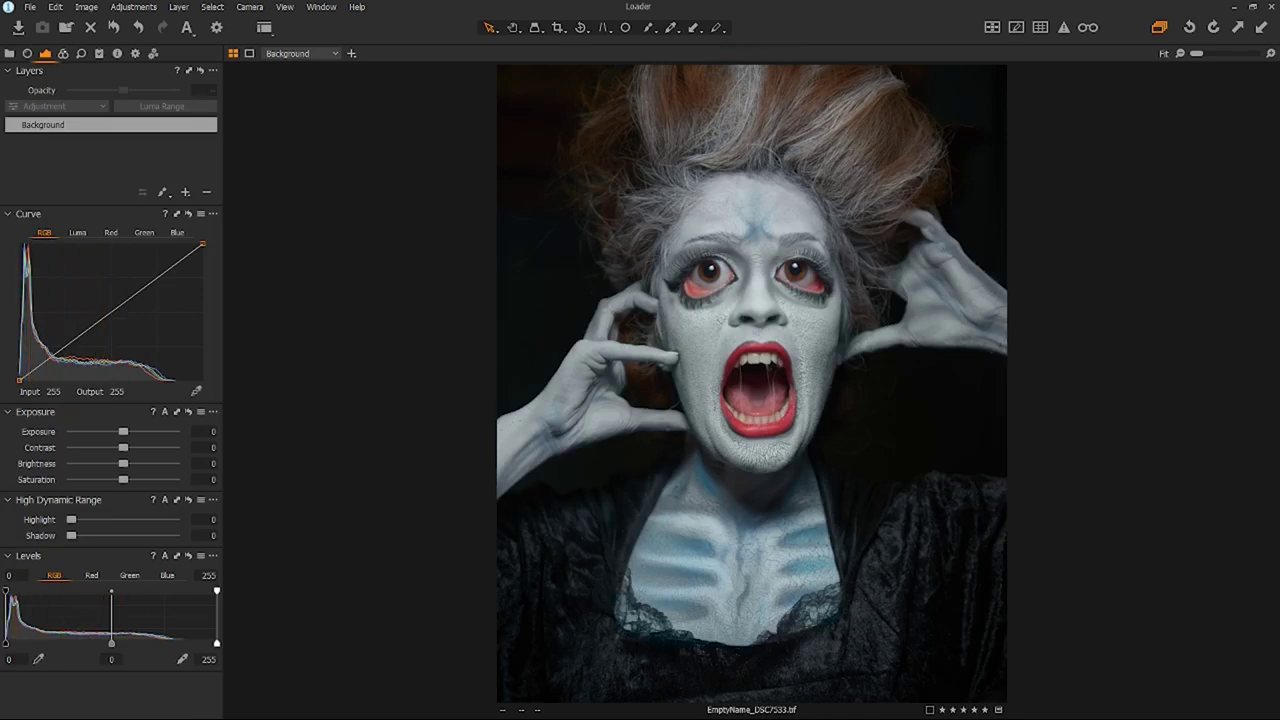
Step: Try adjusting Contrast and Exposure, then reset both back to zero
{"action": "left_click", "coordinate": [63, 53]}
{"action": "left_click", "coordinate": [45, 53]}
{"action": "left_click_drag", "start_coordinate": [124, 447], "coordinate": [129, 448]}
{"action": "double_click", "coordinate": [138, 447]}
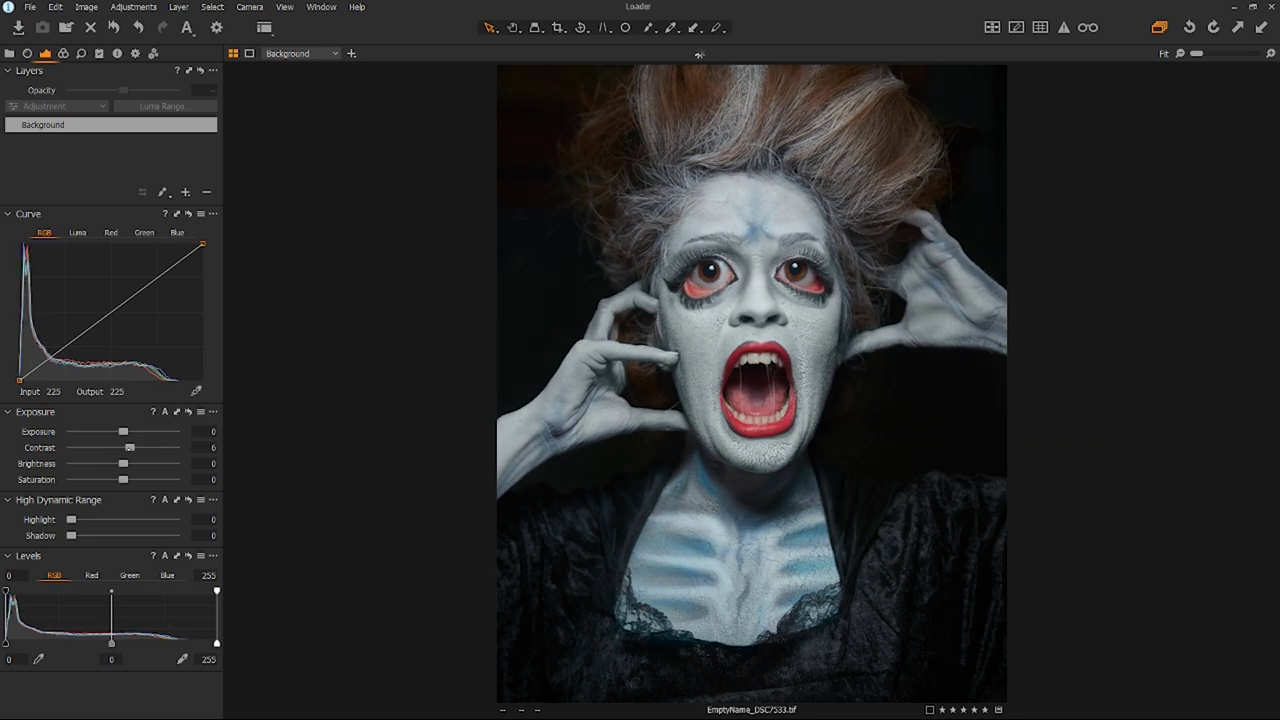
{"action": "double_click", "coordinate": [129, 447]}
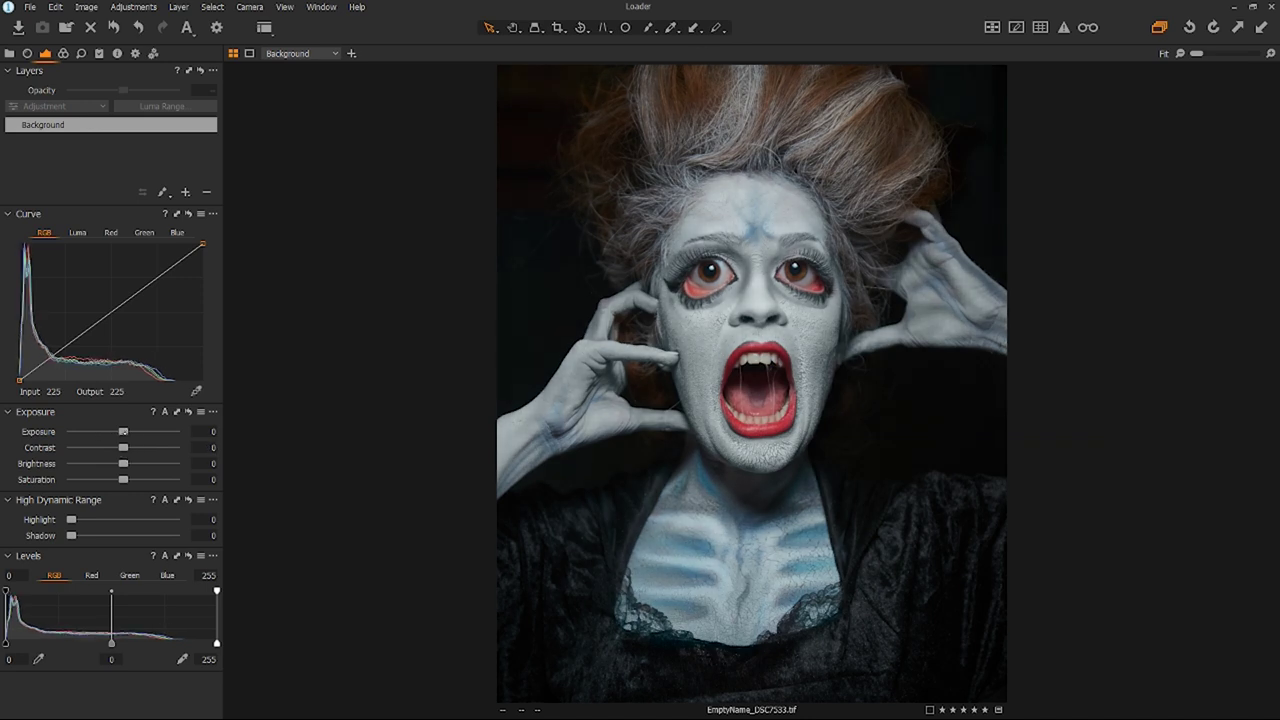
{"action": "left_click_drag", "start_coordinate": [123, 431], "coordinate": [120, 431]}
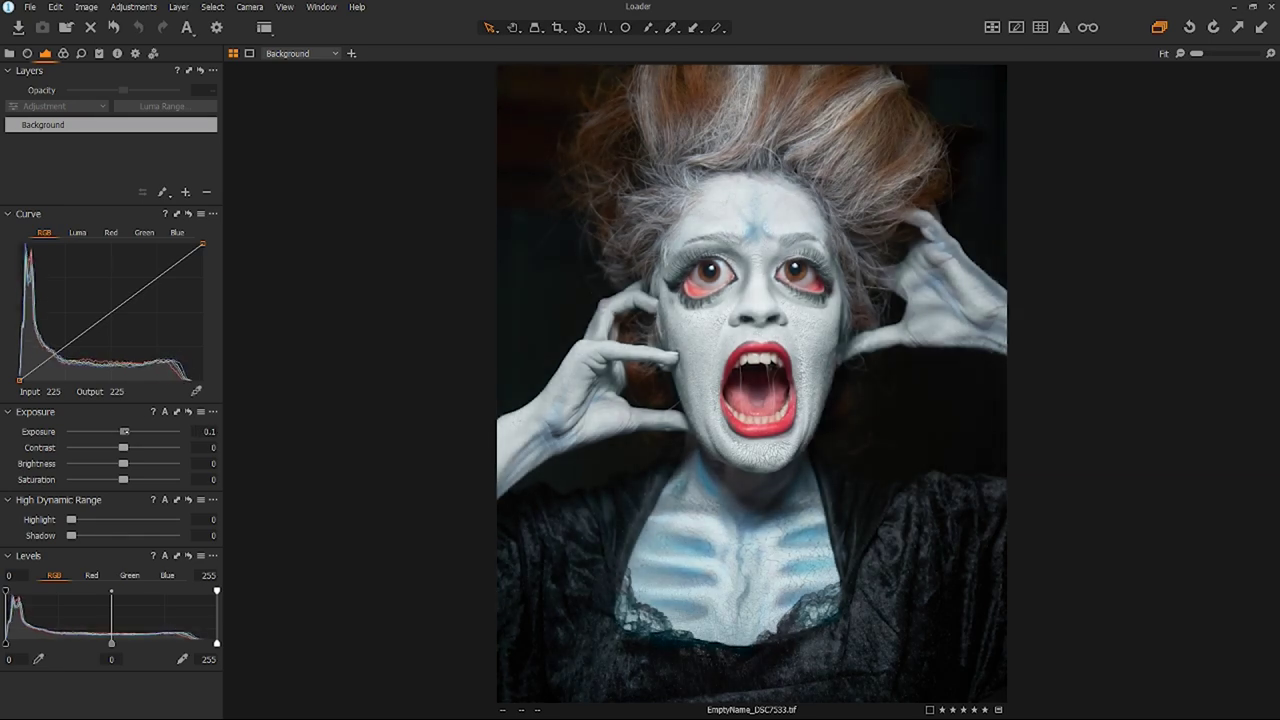
{"action": "double_click", "coordinate": [120, 431]}
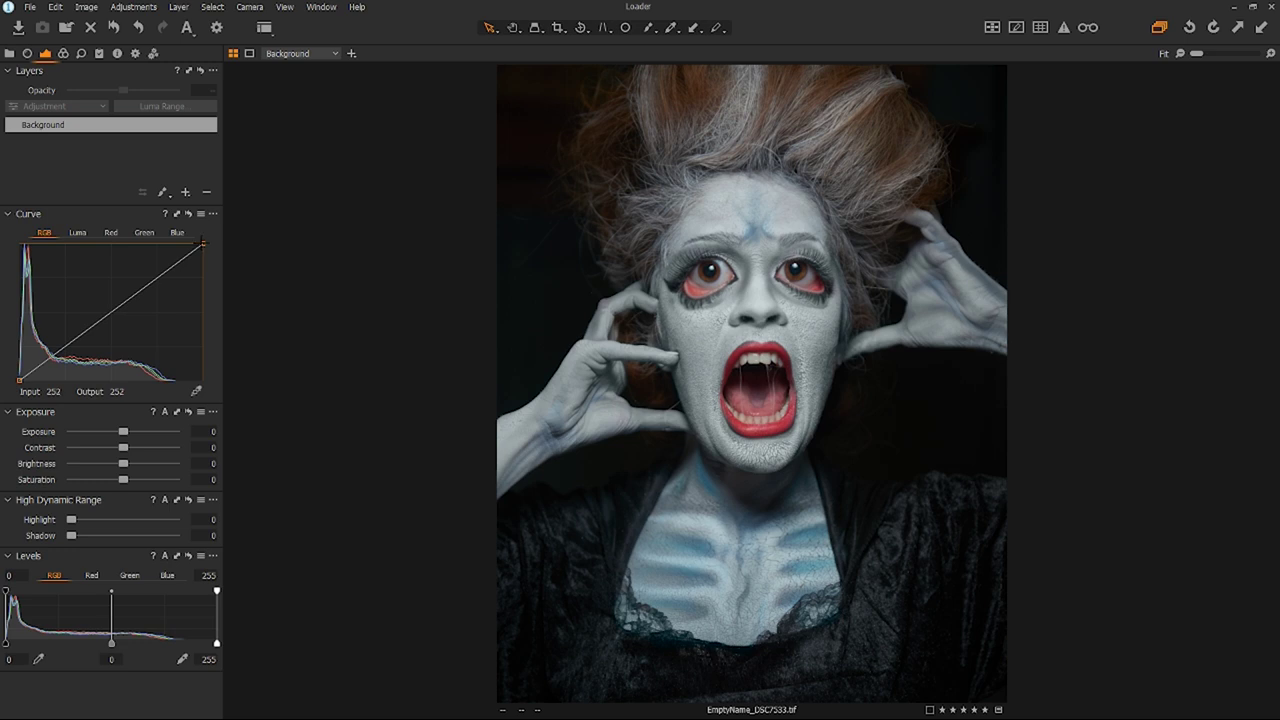
Step: Pull the Curve's white point in, set HDR Shadow to 3 and Highlight to 0
{"action": "left_click_drag", "start_coordinate": [202, 242], "coordinate": [195, 243]}
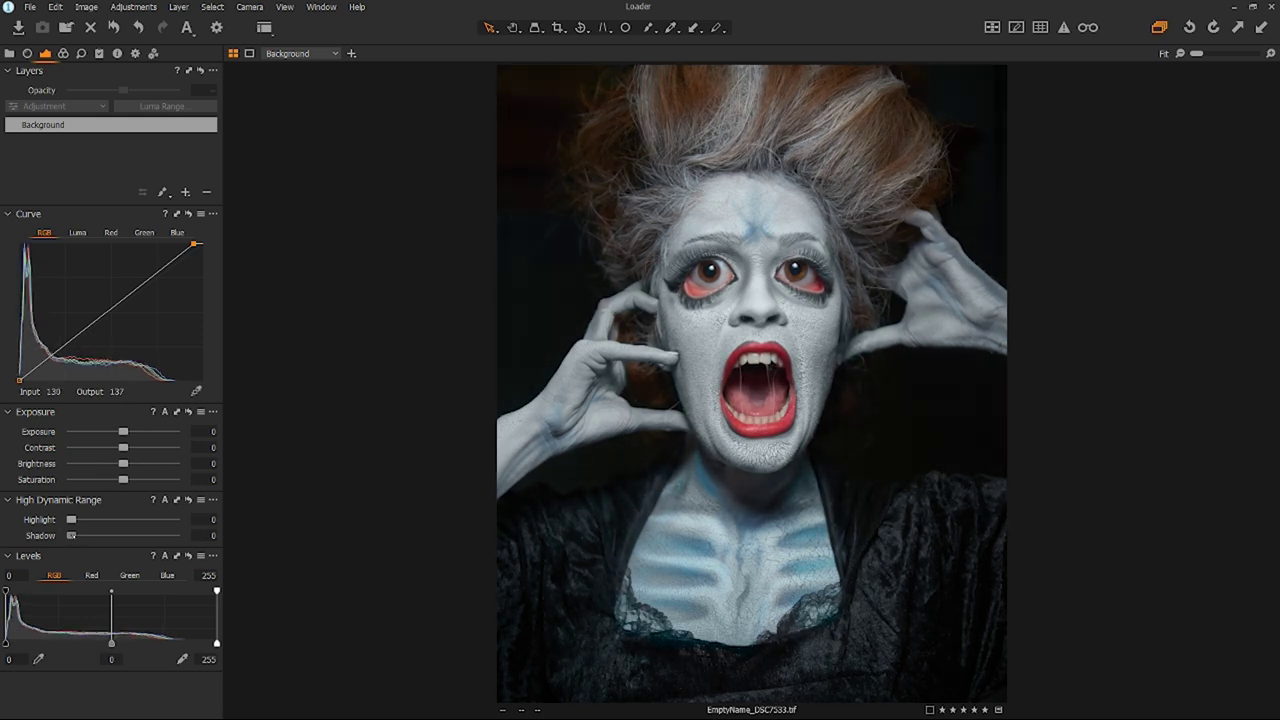
{"action": "left_click_drag", "start_coordinate": [71, 535], "coordinate": [73, 535]}
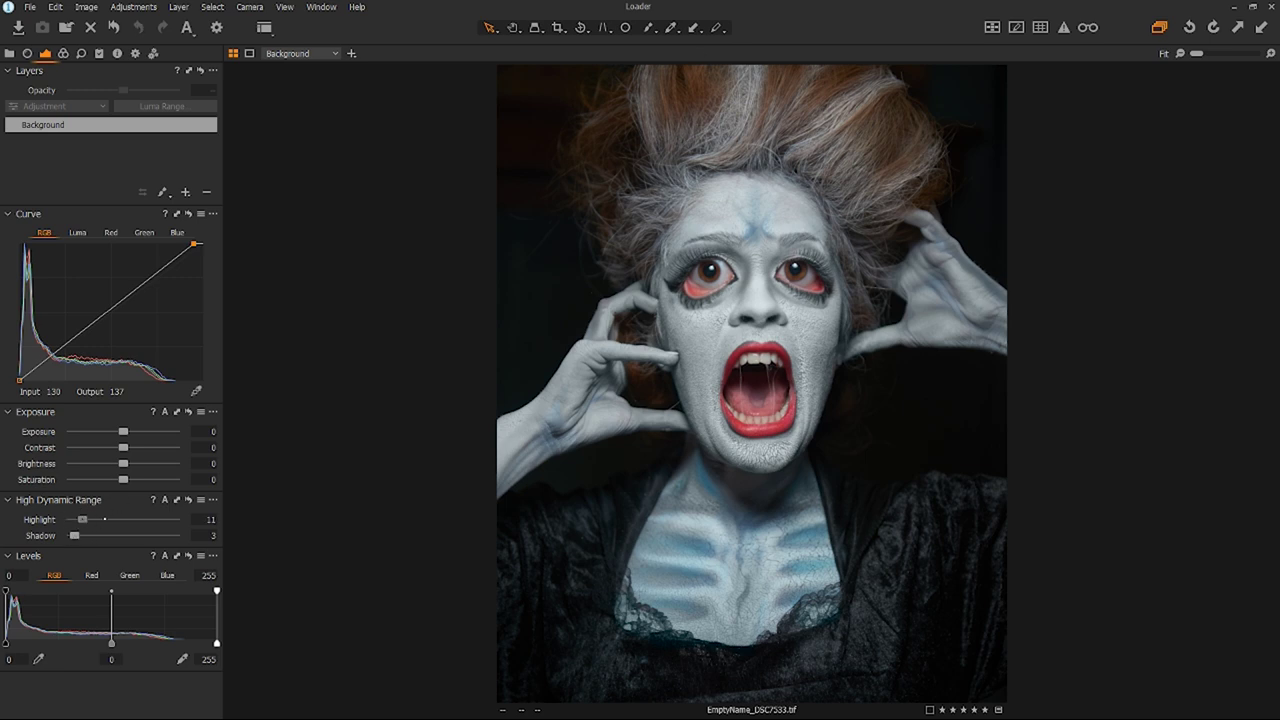
{"action": "left_click_drag", "start_coordinate": [124, 517], "coordinate": [55, 513]}
Step: Paint Layer 1's mask over the hair top, above the right ear and behind the left hand
{"action": "left_click", "coordinate": [63, 53]}
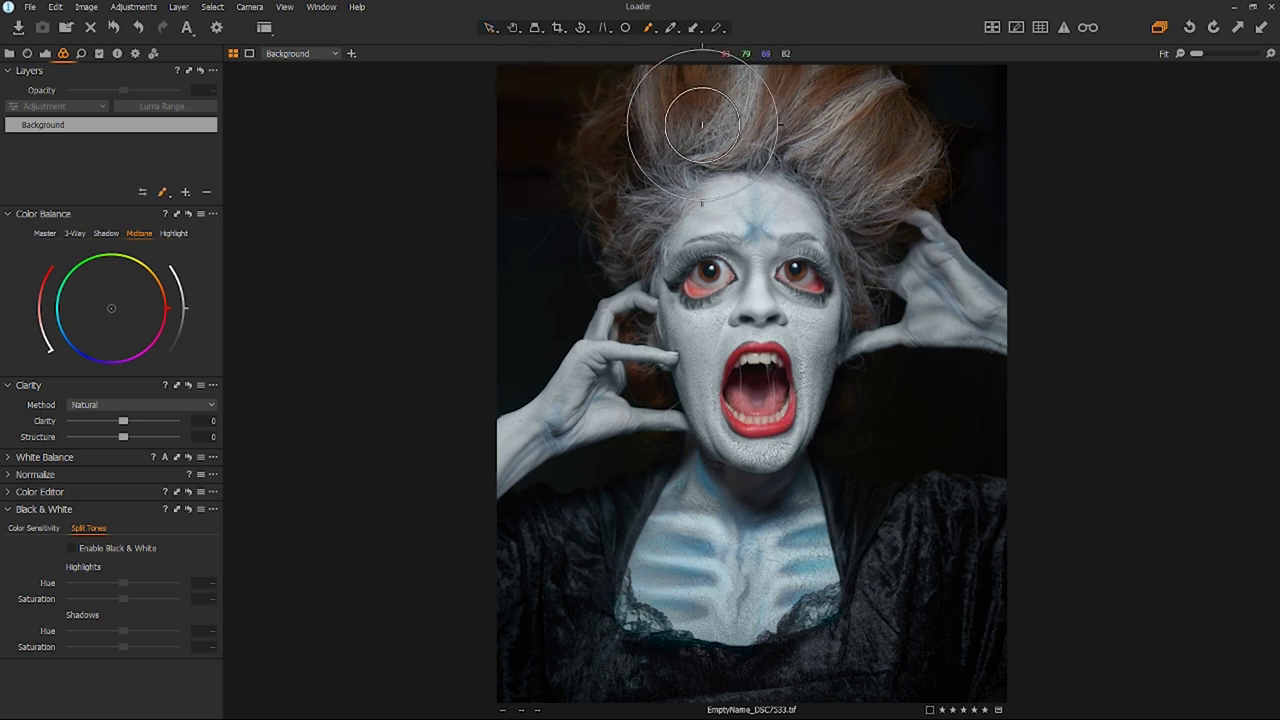
{"action": "mouse_move", "coordinate": [702, 125]}
{"action": "left_mouse_down"}
{"action": "mouse_move", "coordinate": [848, 115]}
{"action": "mouse_move", "coordinate": [829, 105]}
{"action": "mouse_move", "coordinate": [834, 121]}
{"action": "mouse_move", "coordinate": [767, 113]}
{"action": "mouse_move", "coordinate": [748, 126]}
{"action": "mouse_move", "coordinate": [692, 114]}
{"action": "mouse_move", "coordinate": [653, 144]}
{"action": "mouse_move", "coordinate": [634, 232]}
{"action": "mouse_move", "coordinate": [621, 146]}
{"action": "mouse_move", "coordinate": [701, 100]}
{"action": "mouse_move", "coordinate": [670, 81]}
{"action": "mouse_move", "coordinate": [855, 123]}
{"action": "mouse_move", "coordinate": [861, 113]}
{"action": "mouse_move", "coordinate": [885, 149]}
{"action": "mouse_move", "coordinate": [859, 161]}
{"action": "mouse_move", "coordinate": [866, 200]}
{"action": "mouse_move", "coordinate": [839, 168]}
{"action": "mouse_move", "coordinate": [705, 132]}
{"action": "left_mouse_up"}
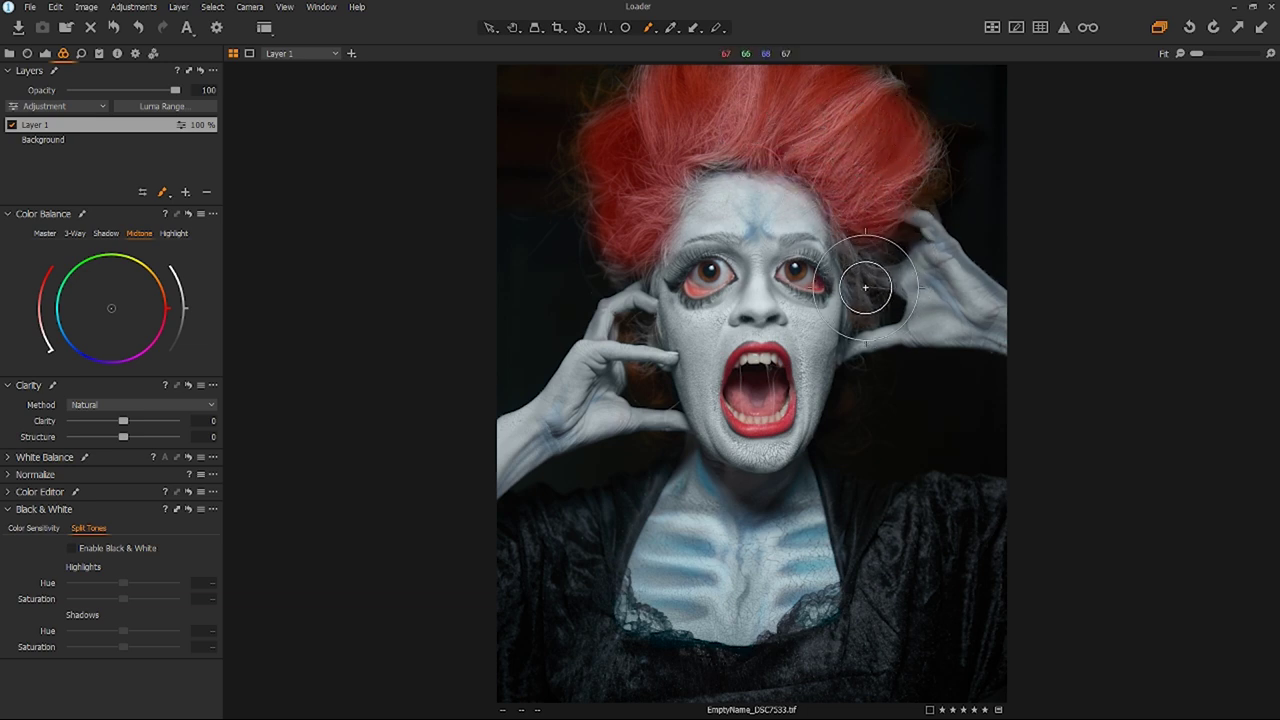
{"action": "mouse_move", "coordinate": [866, 288]}
{"action": "left_mouse_down"}
{"action": "mouse_move", "coordinate": [851, 209]}
{"action": "mouse_move", "coordinate": [869, 229]}
{"action": "mouse_move", "coordinate": [866, 282]}
{"action": "left_mouse_up"}
{"action": "mouse_move", "coordinate": [651, 380]}
{"action": "left_mouse_down"}
{"action": "mouse_move", "coordinate": [656, 400]}
{"action": "mouse_move", "coordinate": [612, 372]}
{"action": "mouse_move", "coordinate": [630, 318]}
{"action": "left_mouse_up"}
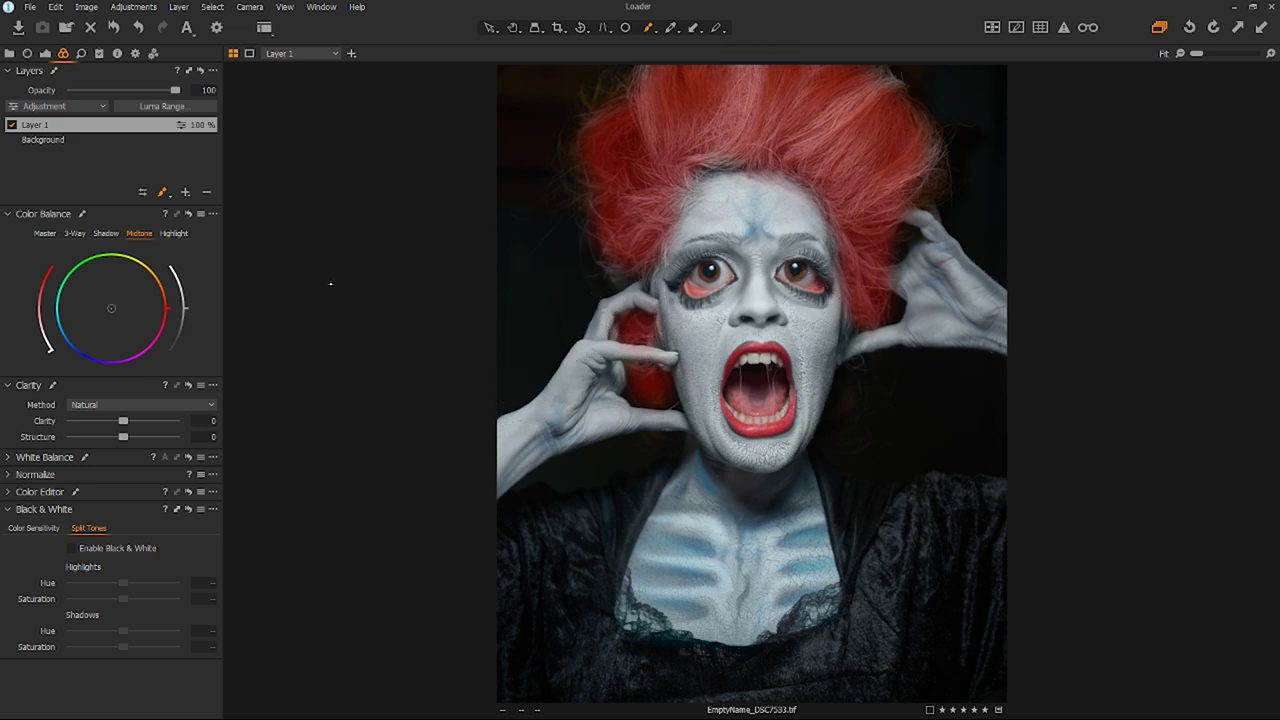
{"action": "key", "text": "m"}
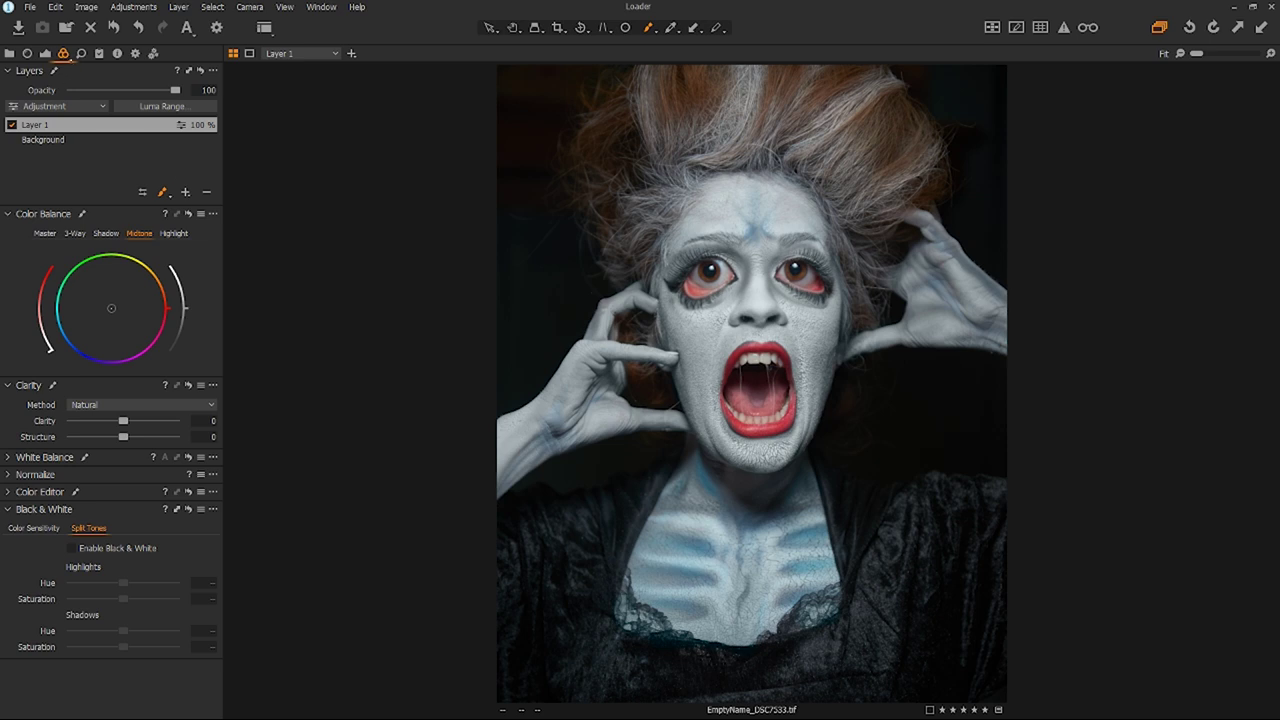
Step: Raise the masked hair's Contrast to about 15 and drop Saturation to about -36
{"action": "left_click", "coordinate": [45, 53]}
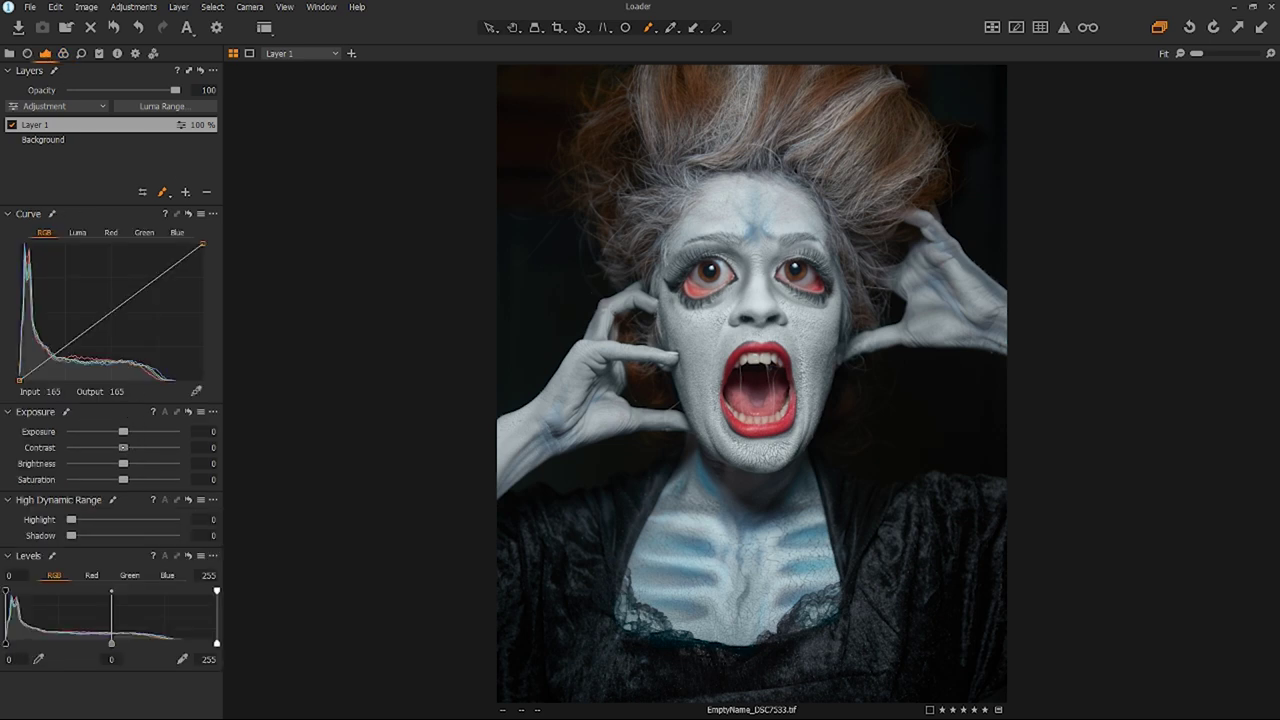
{"action": "left_click_drag", "start_coordinate": [123, 447], "coordinate": [143, 447]}
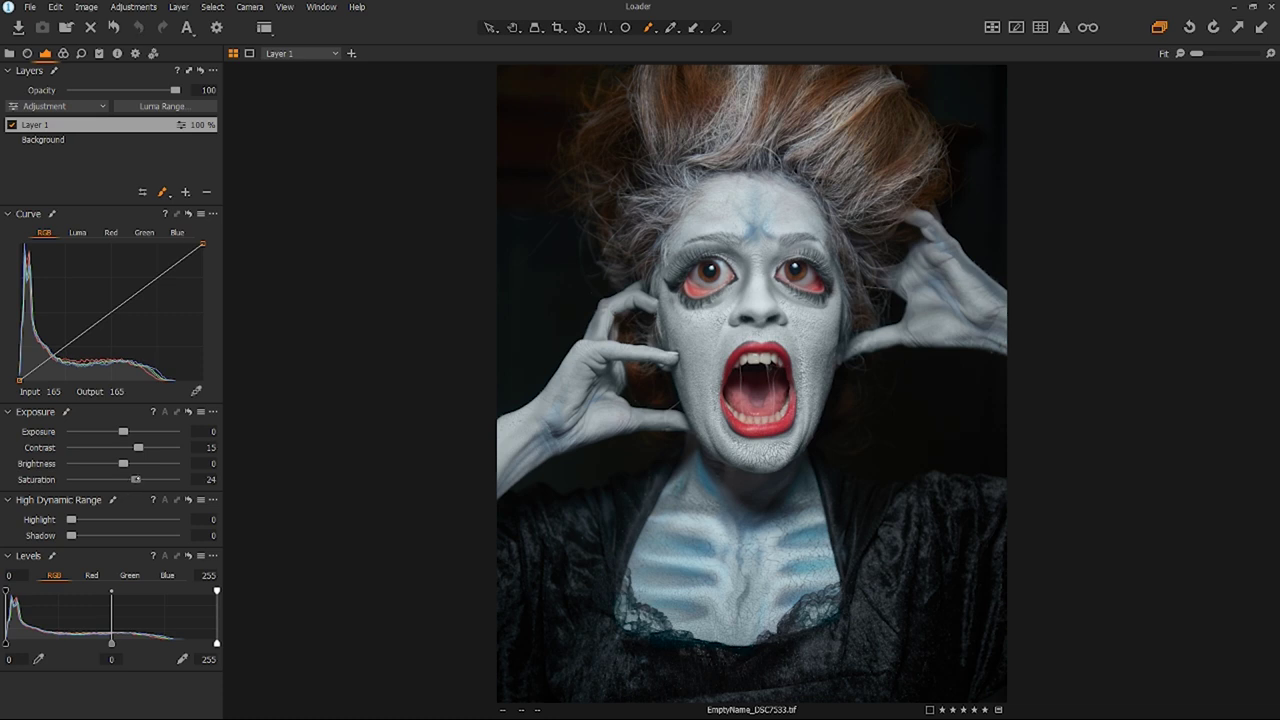
{"action": "left_click_drag", "start_coordinate": [136, 479], "coordinate": [100, 479]}
{"action": "mouse_move", "coordinate": [96, 480]}
{"action": "left_mouse_down"}
{"action": "mouse_move", "coordinate": [126, 480]}
{"action": "mouse_move", "coordinate": [98, 483]}
{"action": "left_mouse_up"}
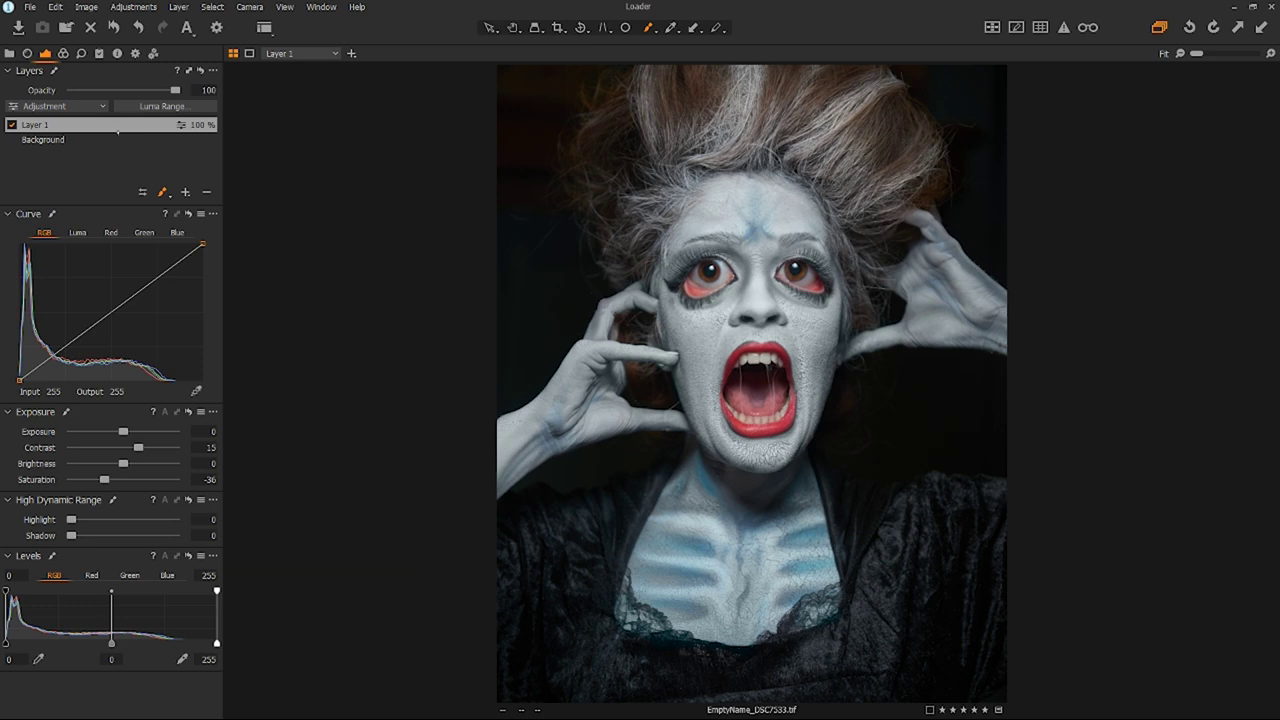
{"action": "left_click", "coordinate": [63, 53]}
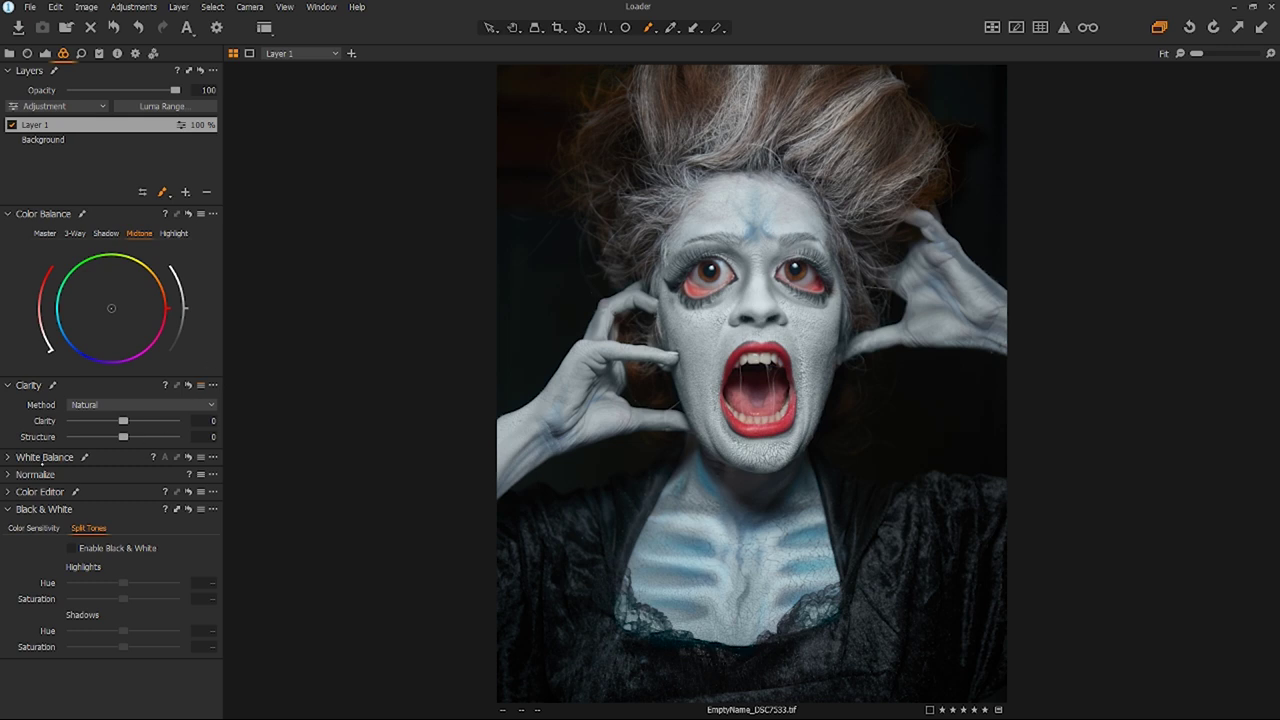
Step: On the Background layer, sample the lip red in the Advanced Color Editor and preview its range
{"action": "left_click", "coordinate": [15, 495]}
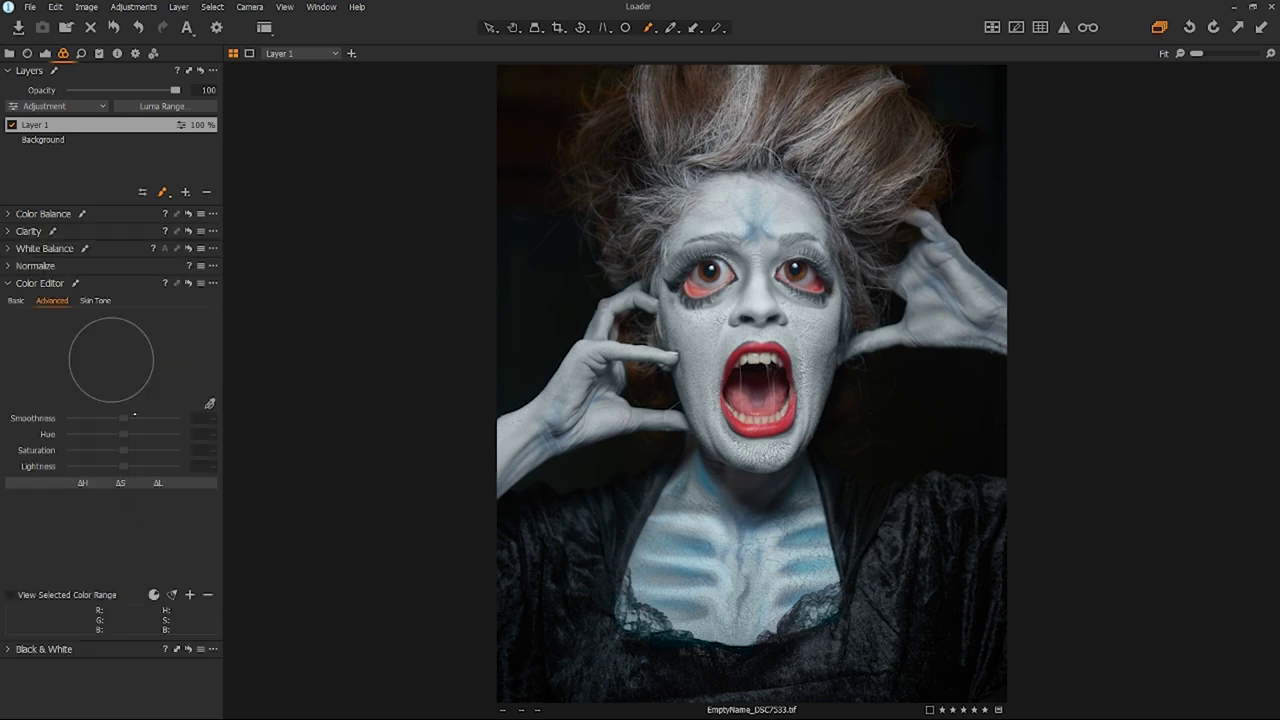
{"action": "left_click", "coordinate": [210, 403]}
{"action": "left_click", "coordinate": [104, 140]}
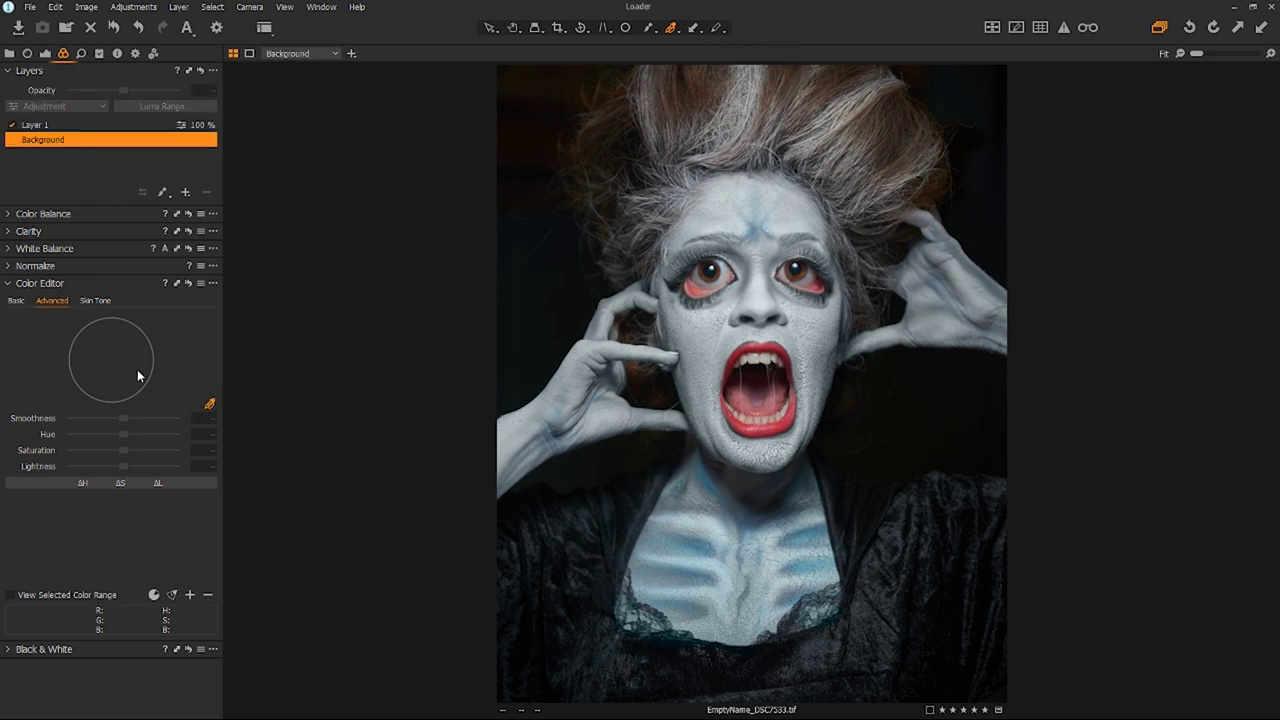
{"action": "left_click", "coordinate": [786, 423]}
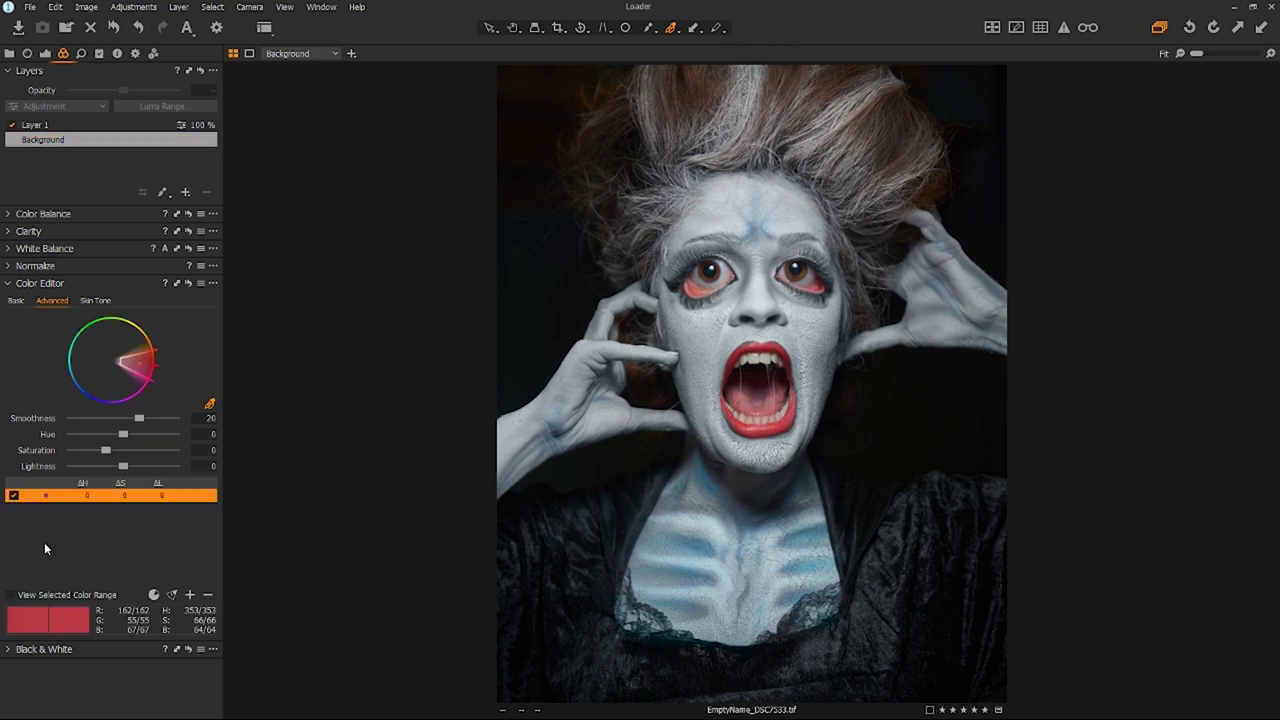
{"action": "left_click", "coordinate": [62, 596]}
{"action": "left_click", "coordinate": [62, 597]}
Step: Desaturate the selected reds to -36.5 with a Hue shift of 2.3
{"action": "mouse_move", "coordinate": [125, 438]}
{"action": "left_mouse_down"}
{"action": "mouse_move", "coordinate": [68, 441]}
{"action": "mouse_move", "coordinate": [258, 451]}
{"action": "mouse_move", "coordinate": [69, 466]}
{"action": "mouse_move", "coordinate": [135, 432]}
{"action": "mouse_move", "coordinate": [210, 438]}
{"action": "mouse_move", "coordinate": [70, 432]}
{"action": "mouse_move", "coordinate": [104, 432]}
{"action": "left_mouse_up"}
{"action": "double_click", "coordinate": [104, 435]}
{"action": "mouse_move", "coordinate": [106, 450]}
{"action": "left_mouse_down"}
{"action": "mouse_move", "coordinate": [72, 460]}
{"action": "mouse_move", "coordinate": [93, 458]}
{"action": "left_mouse_up"}
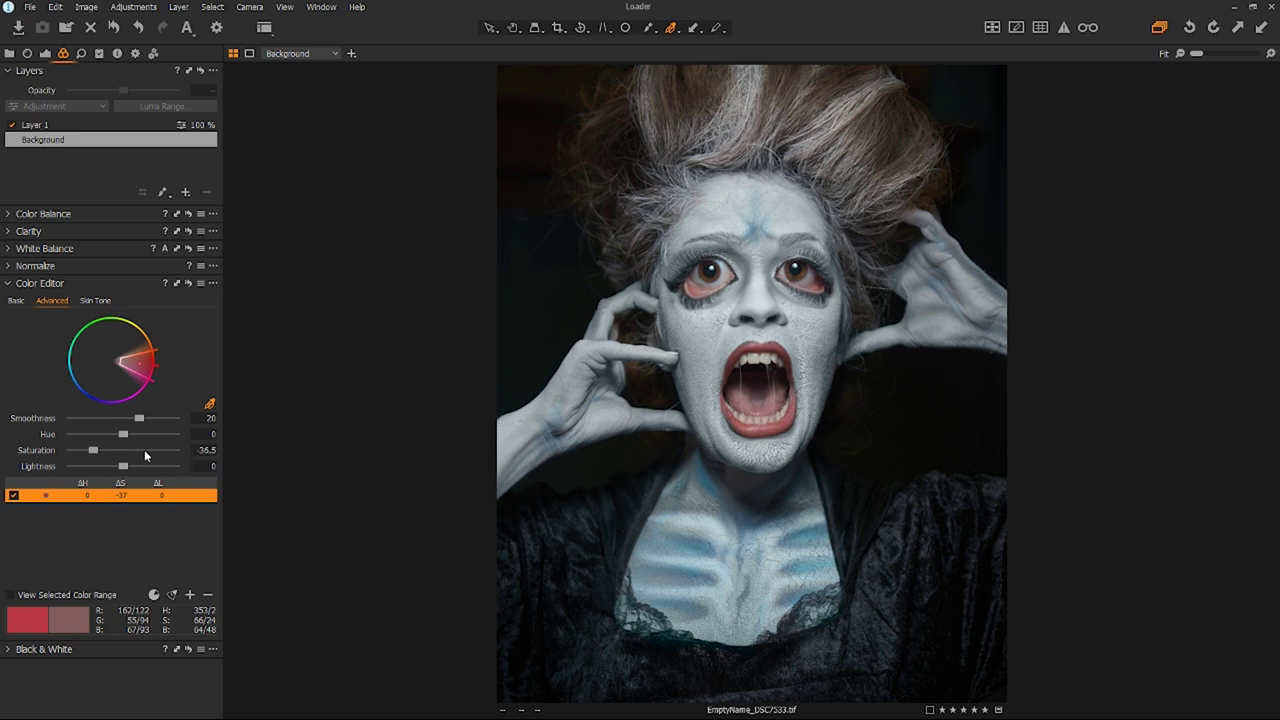
{"action": "mouse_move", "coordinate": [122, 435]}
{"action": "left_mouse_down"}
{"action": "mouse_move", "coordinate": [165, 436]}
{"action": "mouse_move", "coordinate": [94, 441]}
{"action": "mouse_move", "coordinate": [112, 436]}
{"action": "left_mouse_up"}
{"action": "left_click_drag", "start_coordinate": [129, 466], "coordinate": [124, 465]}
{"action": "left_click_drag", "start_coordinate": [116, 433], "coordinate": [129, 434]}
Step: Add Layer 2 and paint its mask over the dress
{"action": "left_click", "coordinate": [186, 191]}
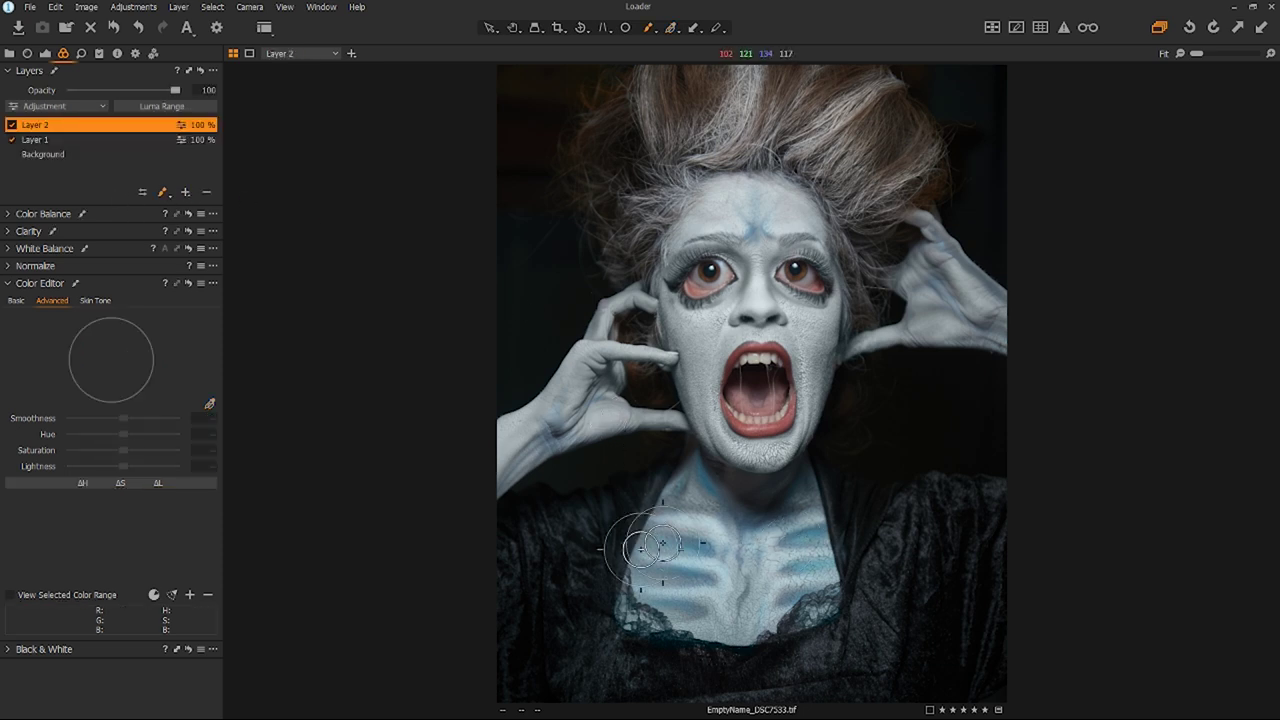
{"action": "mouse_move", "coordinate": [623, 563]}
{"action": "left_mouse_down"}
{"action": "mouse_move", "coordinate": [580, 544]}
{"action": "mouse_move", "coordinate": [580, 565]}
{"action": "mouse_move", "coordinate": [601, 544]}
{"action": "mouse_move", "coordinate": [560, 646]}
{"action": "mouse_move", "coordinate": [562, 570]}
{"action": "mouse_move", "coordinate": [483, 618]}
{"action": "mouse_move", "coordinate": [492, 653]}
{"action": "mouse_move", "coordinate": [553, 677]}
{"action": "mouse_move", "coordinate": [581, 626]}
{"action": "mouse_move", "coordinate": [624, 662]}
{"action": "mouse_move", "coordinate": [683, 669]}
{"action": "mouse_move", "coordinate": [565, 673]}
{"action": "mouse_move", "coordinate": [542, 647]}
{"action": "mouse_move", "coordinate": [460, 703]}
{"action": "mouse_move", "coordinate": [687, 707]}
{"action": "mouse_move", "coordinate": [733, 686]}
{"action": "mouse_move", "coordinate": [833, 677]}
{"action": "mouse_move", "coordinate": [782, 684]}
{"action": "mouse_move", "coordinate": [767, 671]}
{"action": "mouse_move", "coordinate": [830, 655]}
{"action": "mouse_move", "coordinate": [874, 606]}
{"action": "mouse_move", "coordinate": [857, 479]}
{"action": "mouse_move", "coordinate": [981, 493]}
{"action": "mouse_move", "coordinate": [1024, 538]}
{"action": "mouse_move", "coordinate": [1030, 673]}
{"action": "mouse_move", "coordinate": [835, 702]}
{"action": "mouse_move", "coordinate": [1004, 657]}
{"action": "mouse_move", "coordinate": [1000, 557]}
{"action": "mouse_move", "coordinate": [983, 700]}
{"action": "mouse_move", "coordinate": [571, 712]}
{"action": "mouse_move", "coordinate": [533, 636]}
{"action": "mouse_move", "coordinate": [545, 537]}
{"action": "left_mouse_up"}
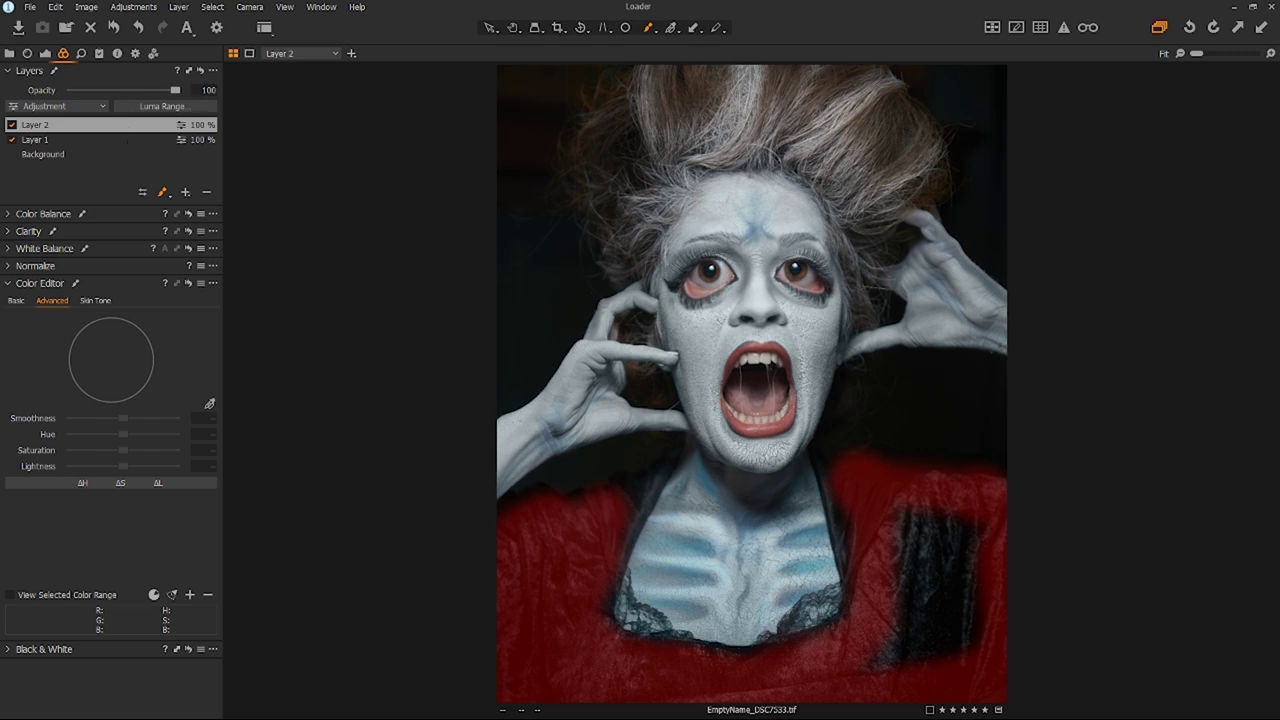
{"action": "left_click", "coordinate": [213, 70]}
{"action": "key", "text": "Escape"}
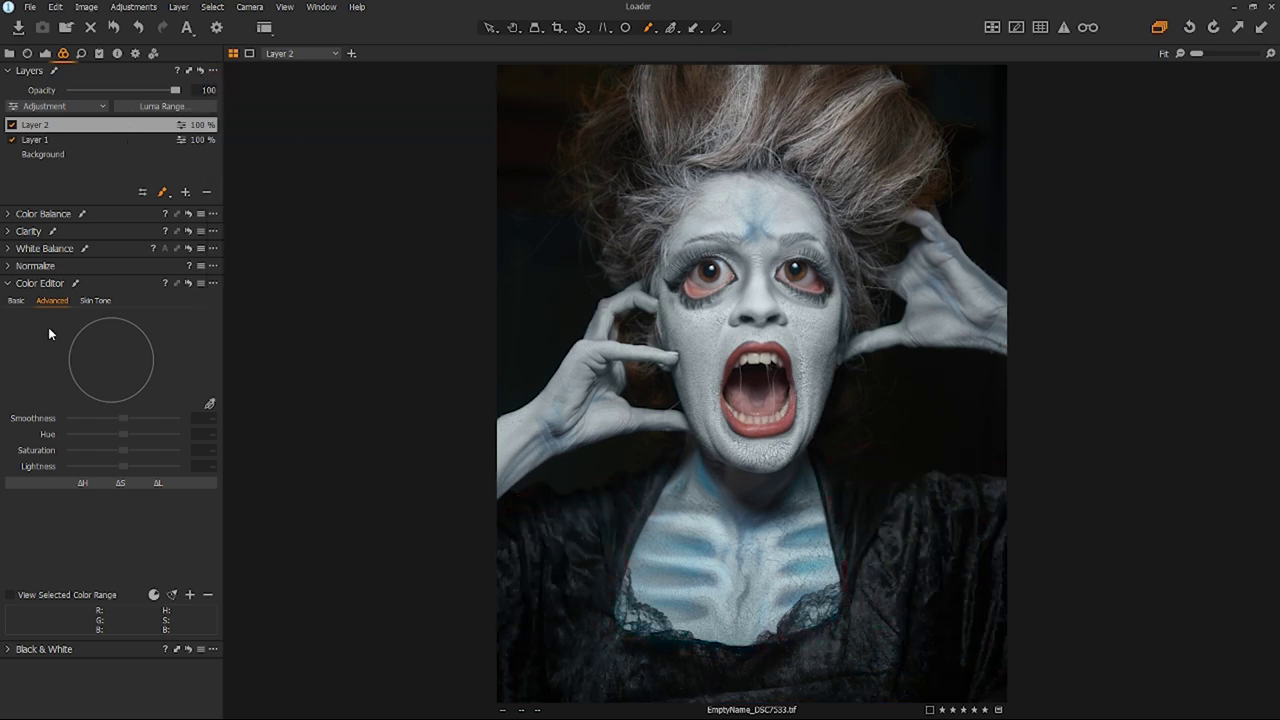
Step: Set Layer 2's Clarity method to Punch with Clarity 41 and Structure 23
{"action": "left_click", "coordinate": [10, 231]}
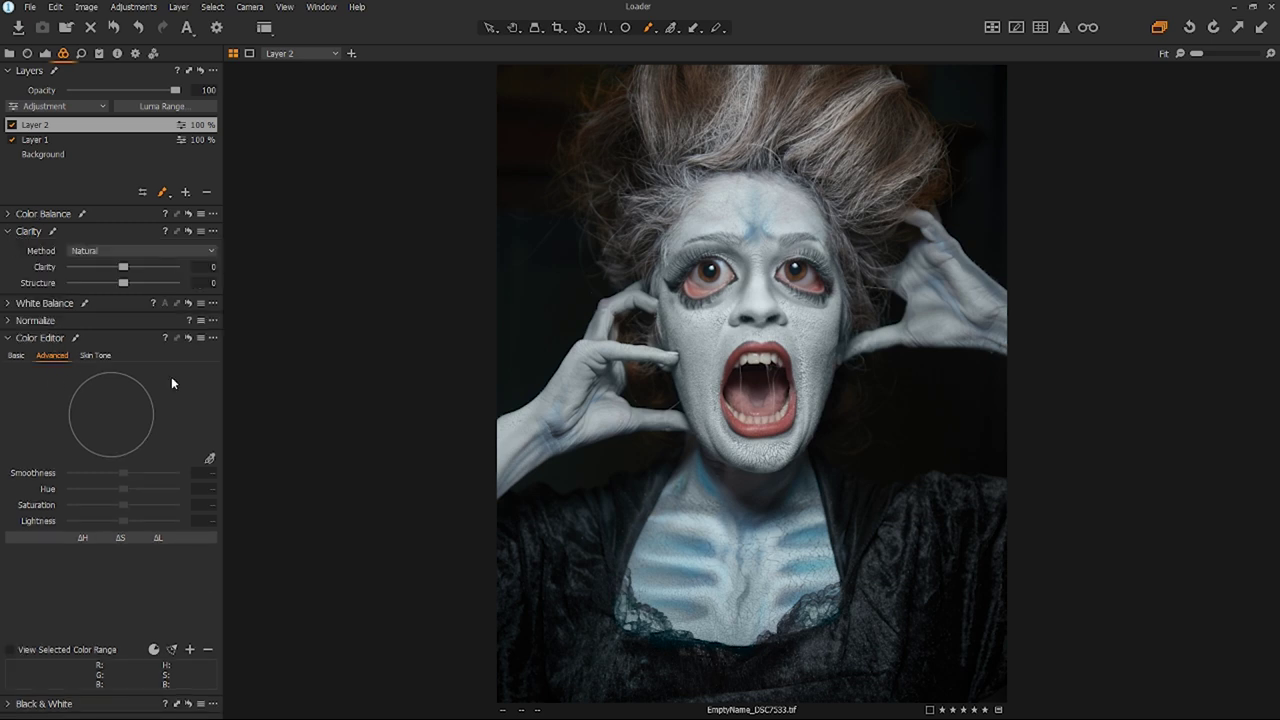
{"action": "left_click_drag", "start_coordinate": [123, 267], "coordinate": [211, 277]}
{"action": "left_click", "coordinate": [201, 249]}
{"action": "left_click", "coordinate": [150, 266]}
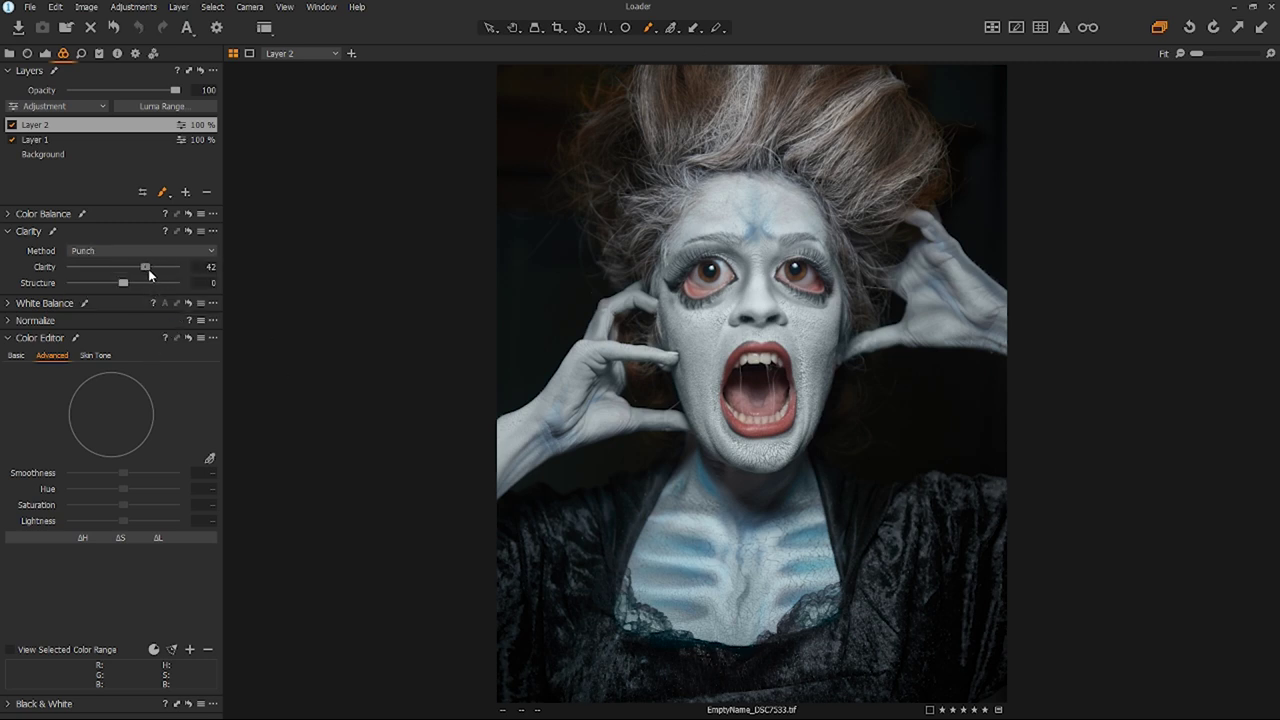
{"action": "mouse_move", "coordinate": [148, 269]}
{"action": "left_mouse_down"}
{"action": "mouse_move", "coordinate": [159, 273]}
{"action": "mouse_move", "coordinate": [136, 284]}
{"action": "mouse_move", "coordinate": [144, 270]}
{"action": "left_mouse_up"}
Step: Add Layer 3 and paint its mask over both eyes
{"action": "left_click", "coordinate": [185, 191]}
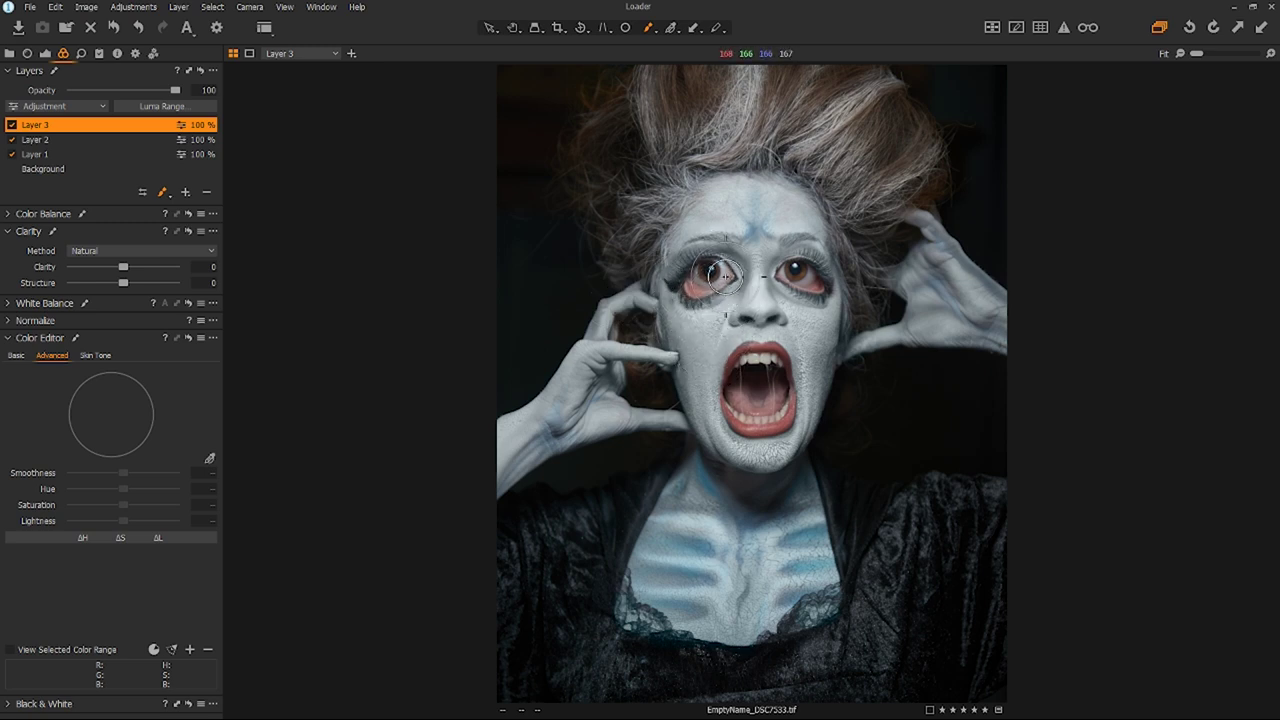
{"action": "mouse_move", "coordinate": [724, 276]}
{"action": "left_mouse_down"}
{"action": "mouse_move", "coordinate": [700, 268]}
{"action": "mouse_move", "coordinate": [690, 285]}
{"action": "mouse_move", "coordinate": [797, 270]}
{"action": "mouse_move", "coordinate": [812, 285]}
{"action": "left_mouse_up"}
{"action": "key", "text": "m"}
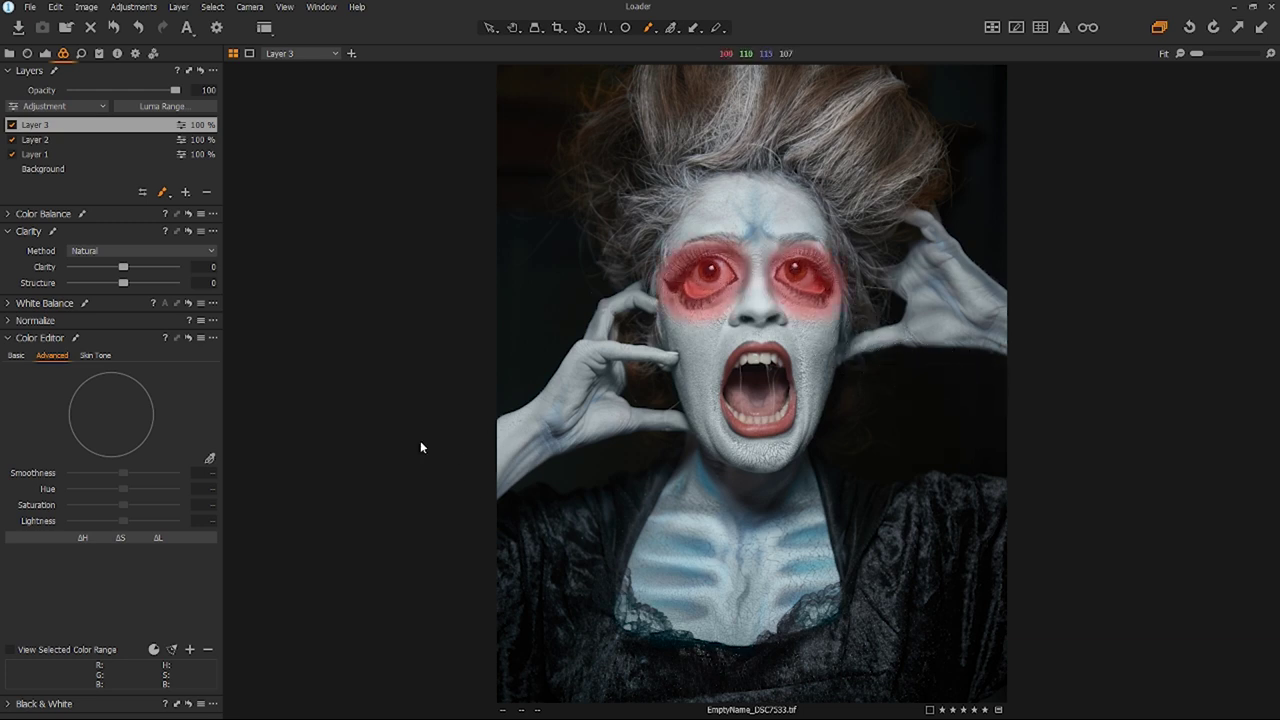
{"action": "key", "text": "m"}
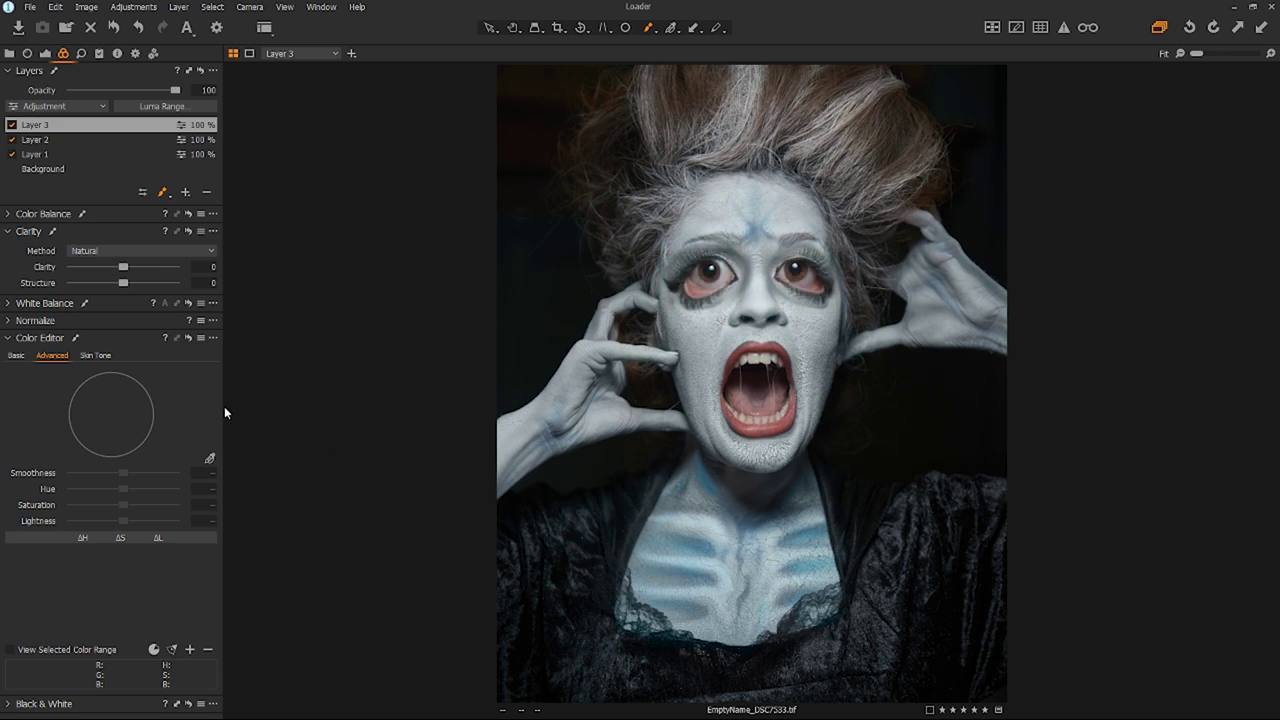
Step: Test Classic and Natural clarity on the eyes, comparing amounts of 28 and 86
{"action": "left_click", "coordinate": [147, 253]}
{"action": "left_click", "coordinate": [118, 308]}
{"action": "left_click_drag", "start_coordinate": [126, 265], "coordinate": [140, 265]}
{"action": "left_click", "coordinate": [144, 256]}
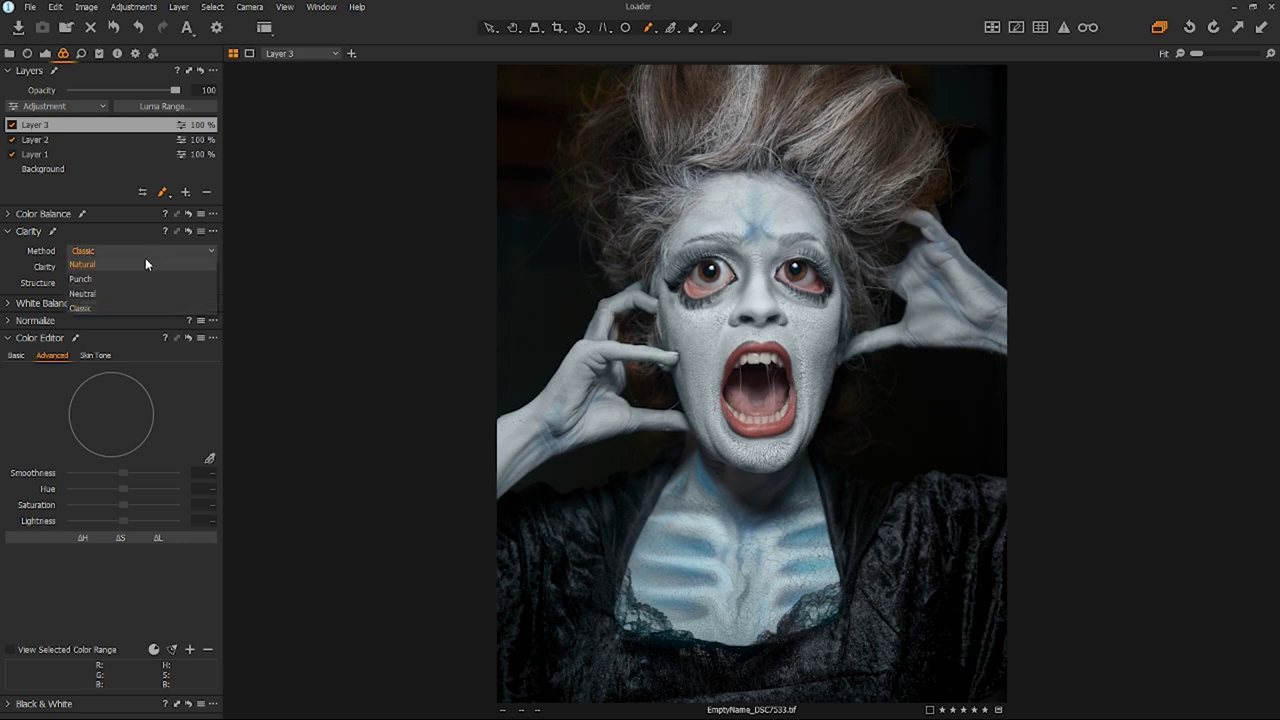
{"action": "left_click", "coordinate": [140, 266]}
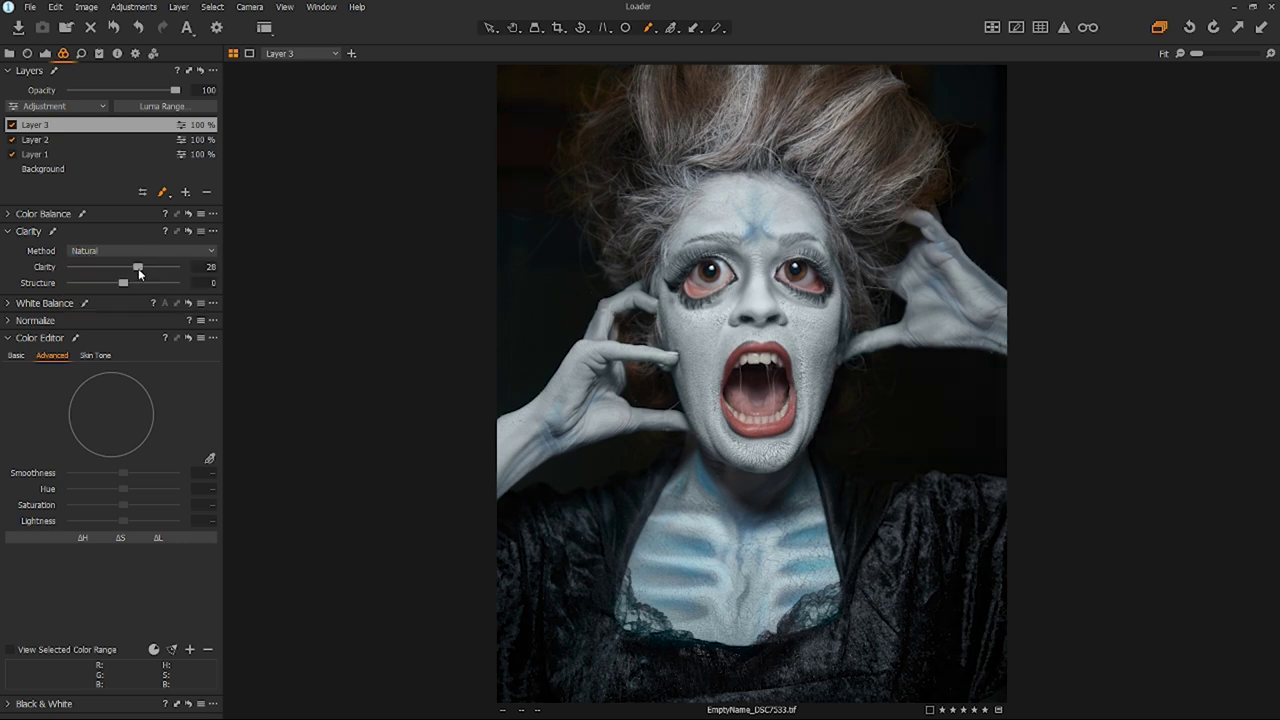
{"action": "left_click", "coordinate": [188, 229]}
{"action": "key", "text": "ctrl+z"}
{"action": "scroll", "coordinate": [714, 266], "scroll_direction": "up", "scroll_amount": 3}
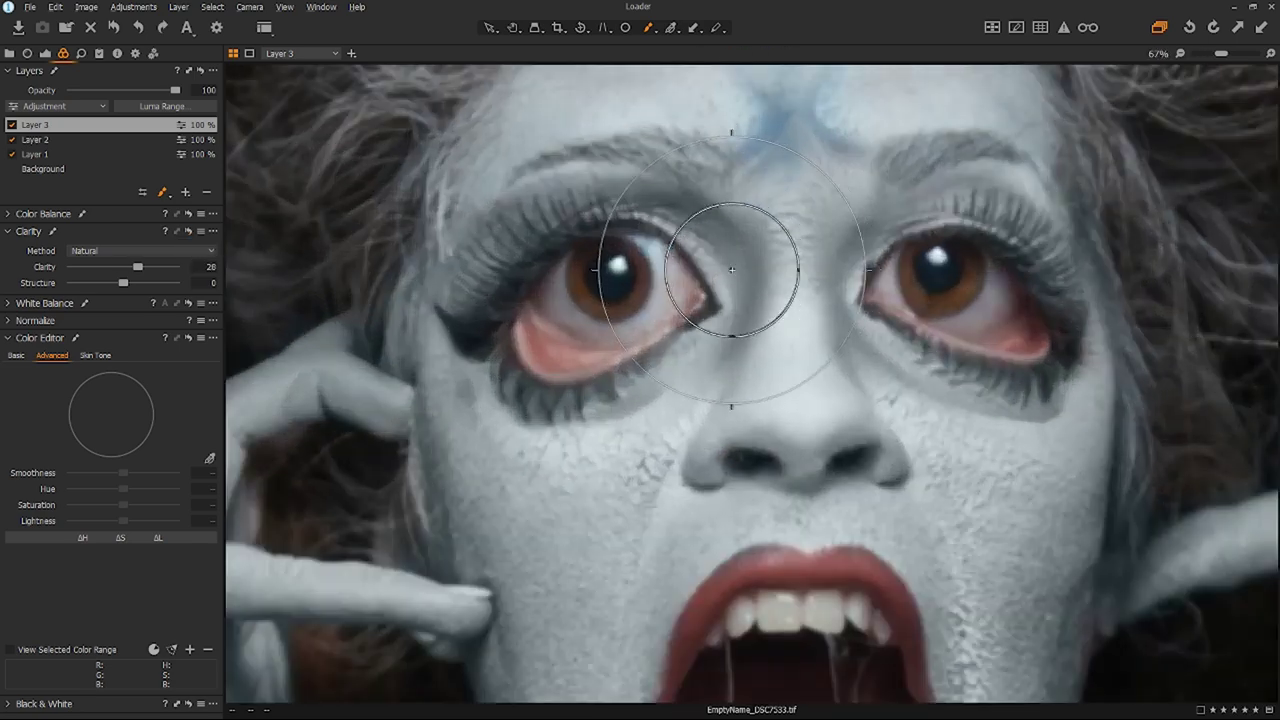
{"action": "left_click", "coordinate": [188, 230]}
{"action": "key", "text": "ctrl+z"}
{"action": "left_click", "coordinate": [188, 230]}
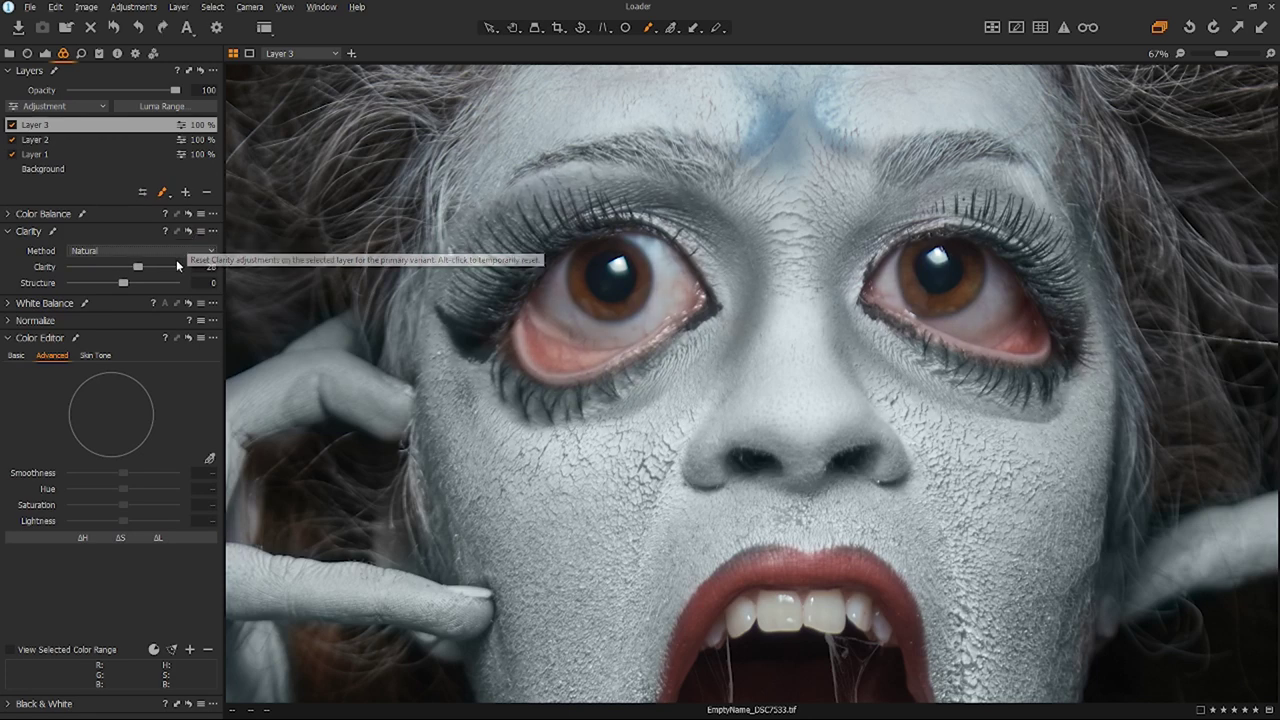
{"action": "left_click_drag", "start_coordinate": [143, 266], "coordinate": [172, 270]}
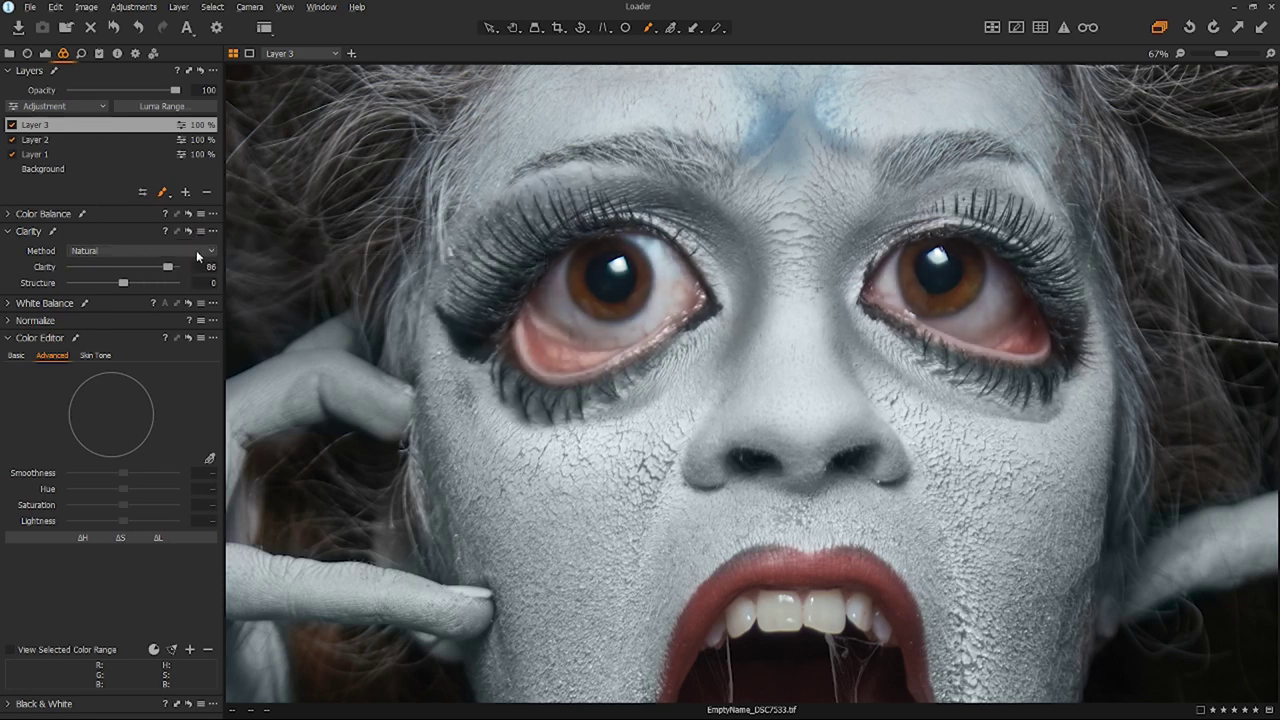
{"action": "left_click", "coordinate": [189, 231]}
{"action": "key", "text": "ctrl+z"}
Step: Settle on Neutral clarity at 28 with Structure raised to 13
{"action": "left_click", "coordinate": [145, 250]}
{"action": "left_click", "coordinate": [124, 304]}
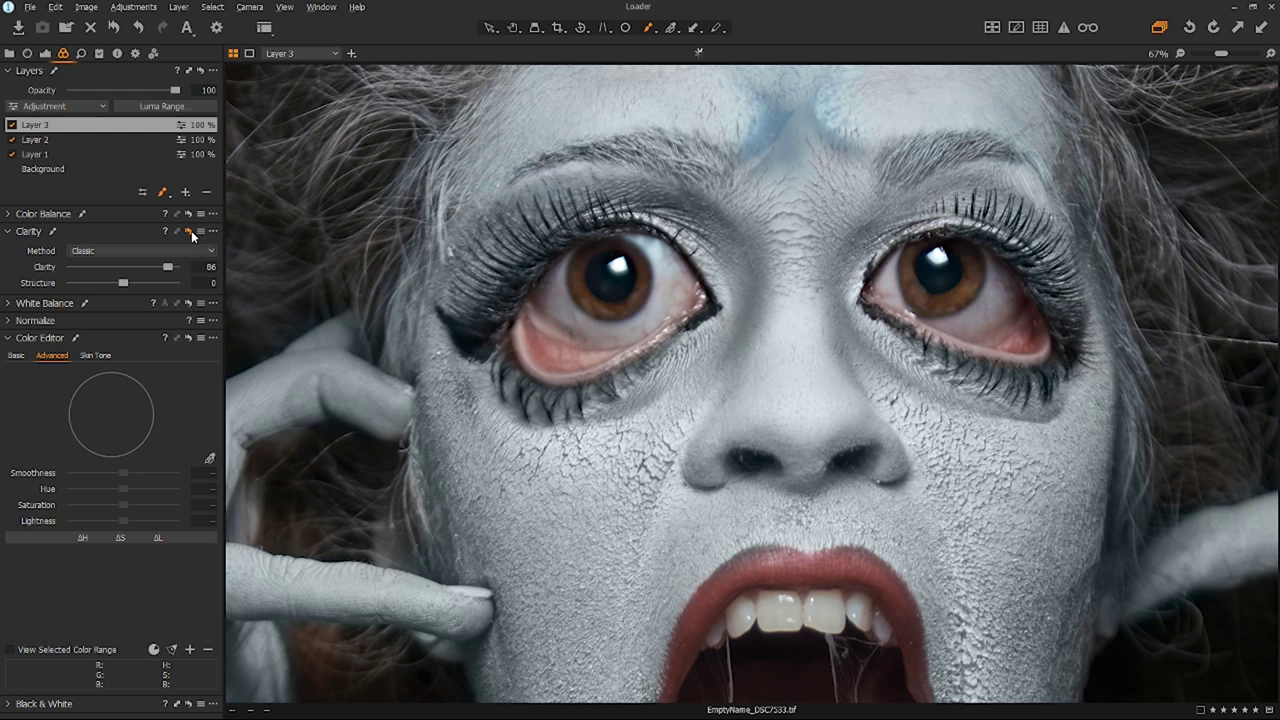
{"action": "key", "text": "ctrl+z"}
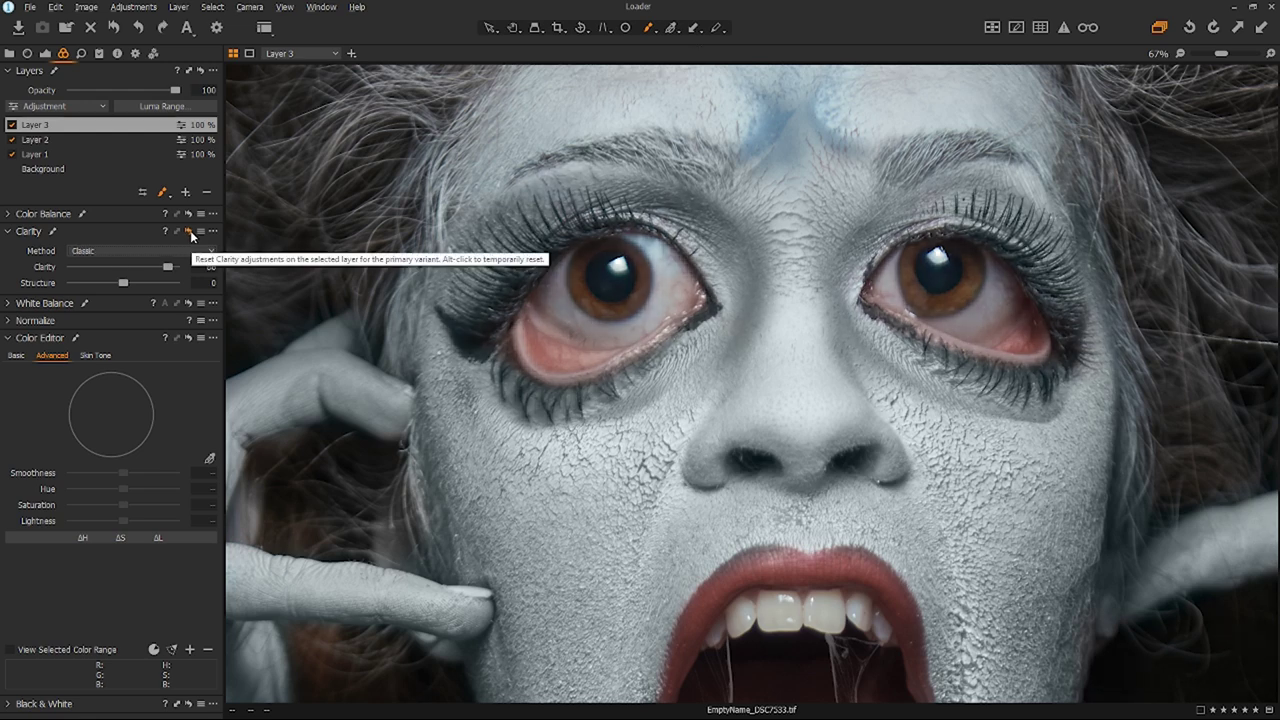
{"action": "left_click", "coordinate": [131, 251]}
{"action": "left_click", "coordinate": [124, 288]}
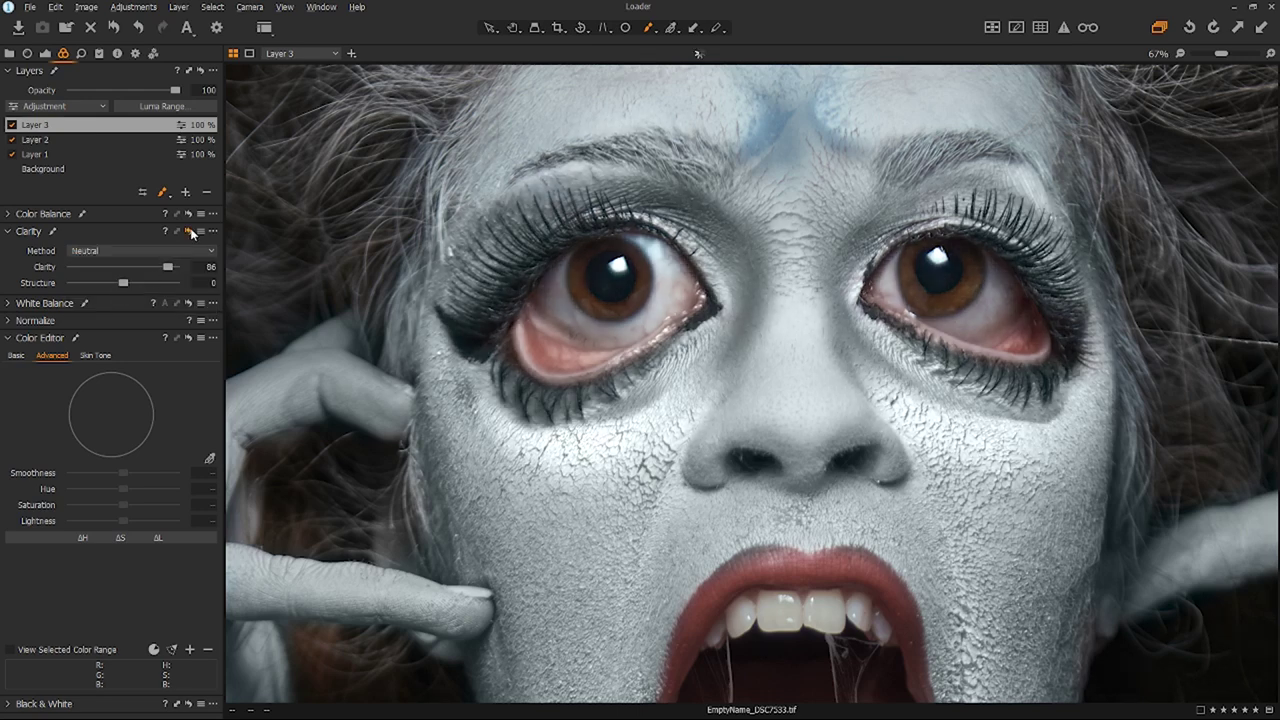
{"action": "key", "text": "ctrl+z"}
{"action": "left_click_drag", "start_coordinate": [169, 263], "coordinate": [137, 272]}
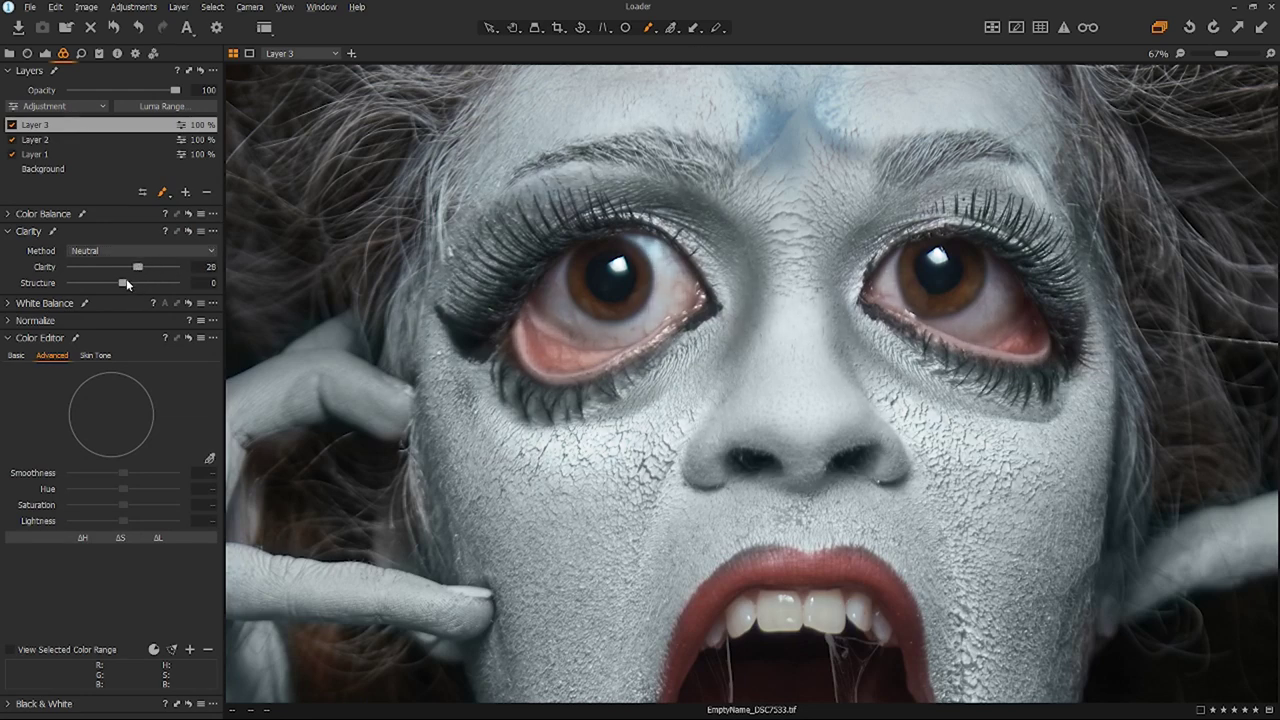
{"action": "left_click_drag", "start_coordinate": [126, 284], "coordinate": [136, 282]}
{"action": "key", "text": "ctrl+0"}
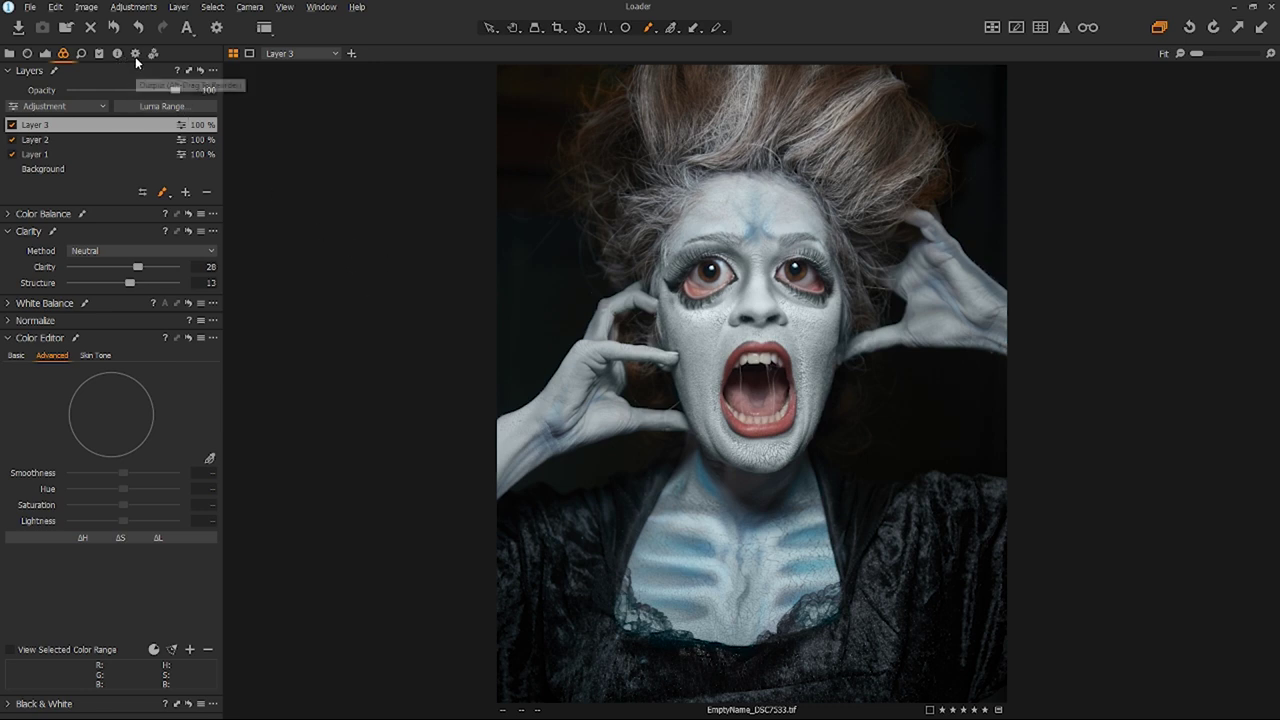
Step: Add Layer 4 with an inverted, filled mask covering the whole photo
{"action": "left_click", "coordinate": [53, 170]}
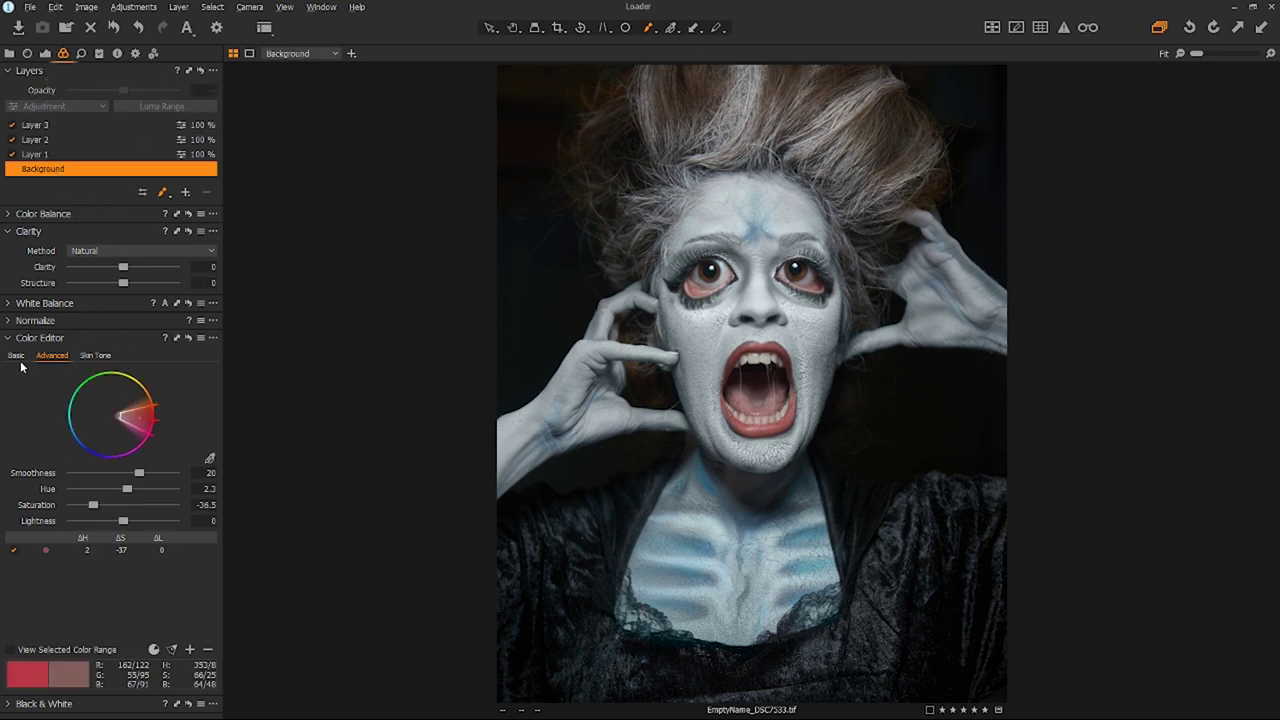
{"action": "left_click", "coordinate": [12, 214]}
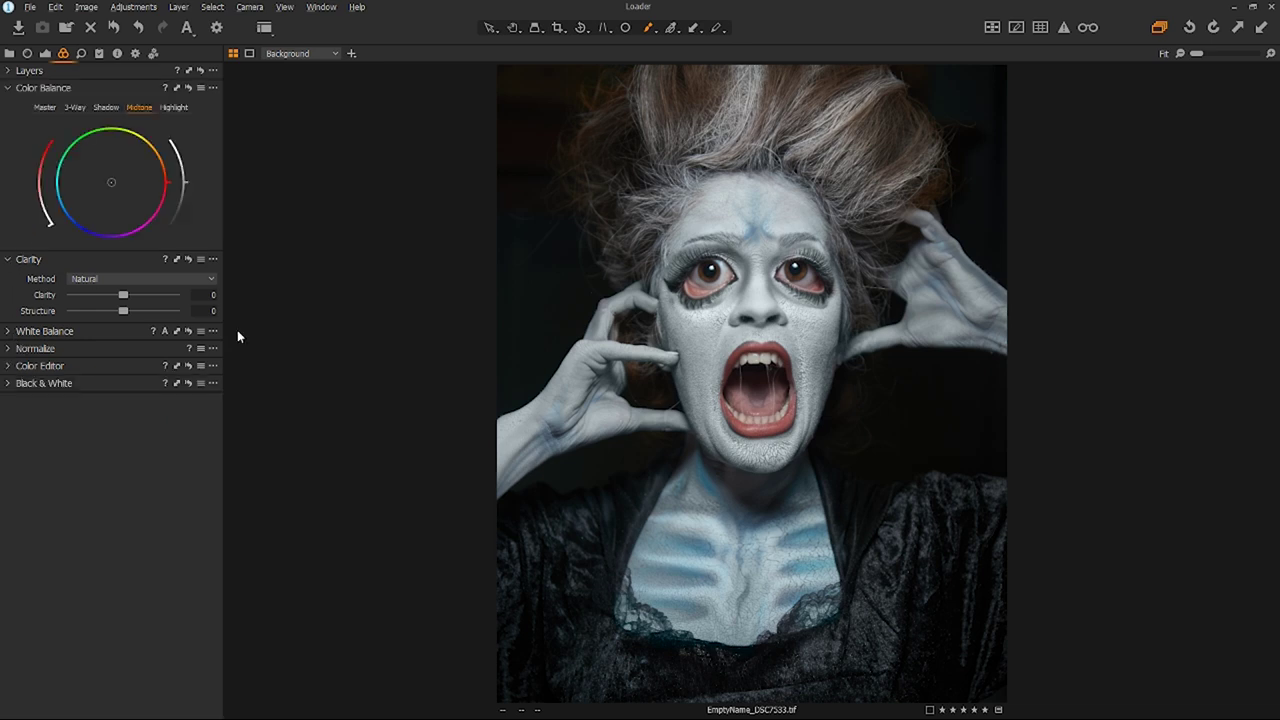
{"action": "left_click", "coordinate": [9, 71]}
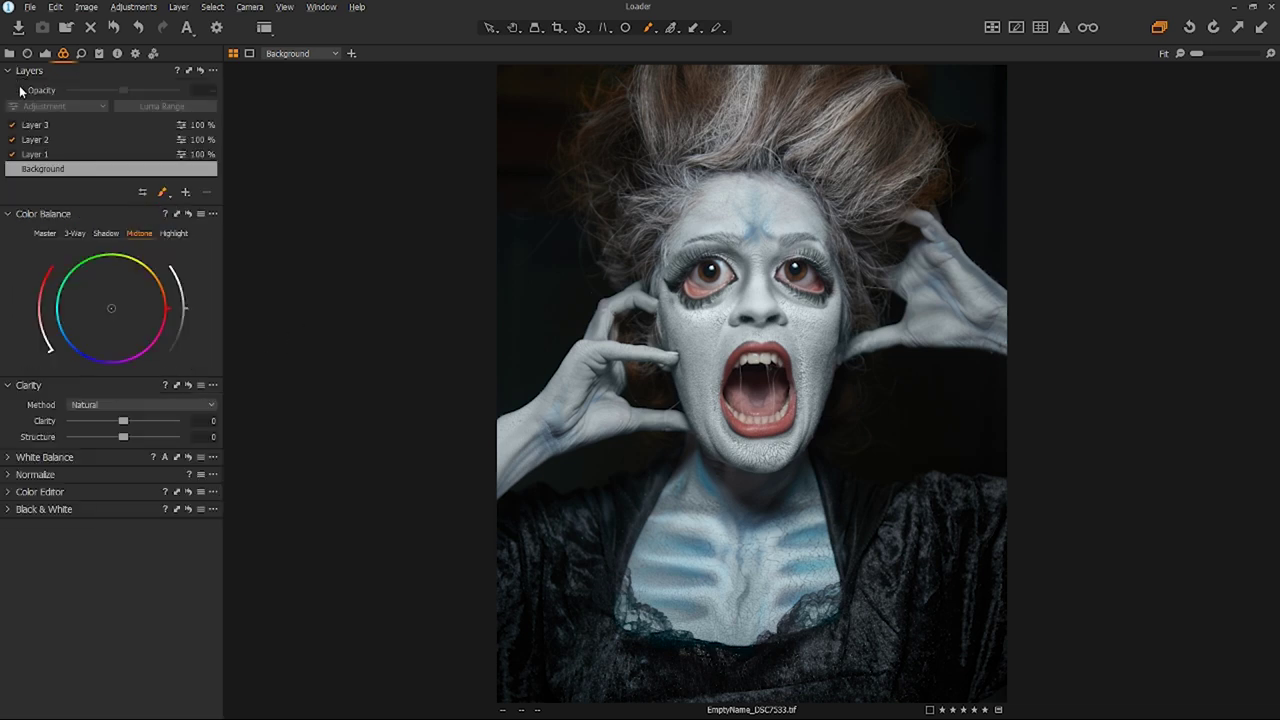
{"action": "left_click", "coordinate": [185, 195]}
{"action": "left_click", "coordinate": [213, 71]}
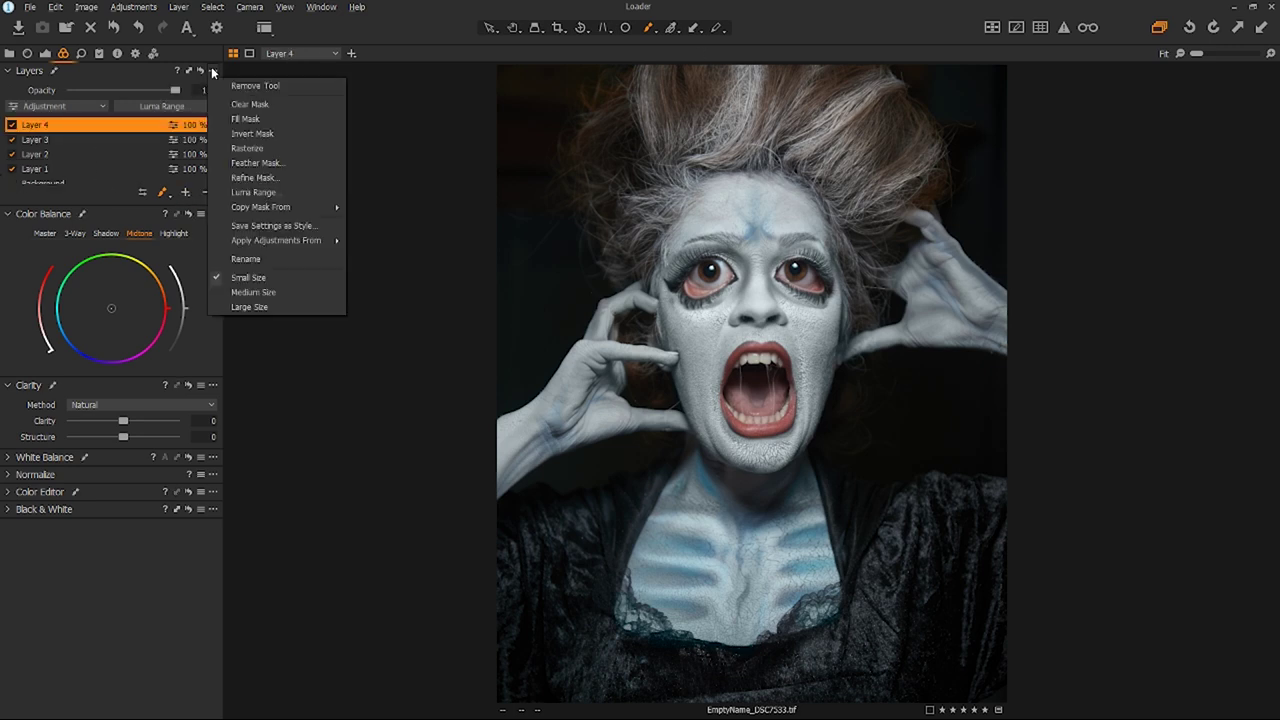
{"action": "left_click", "coordinate": [245, 134]}
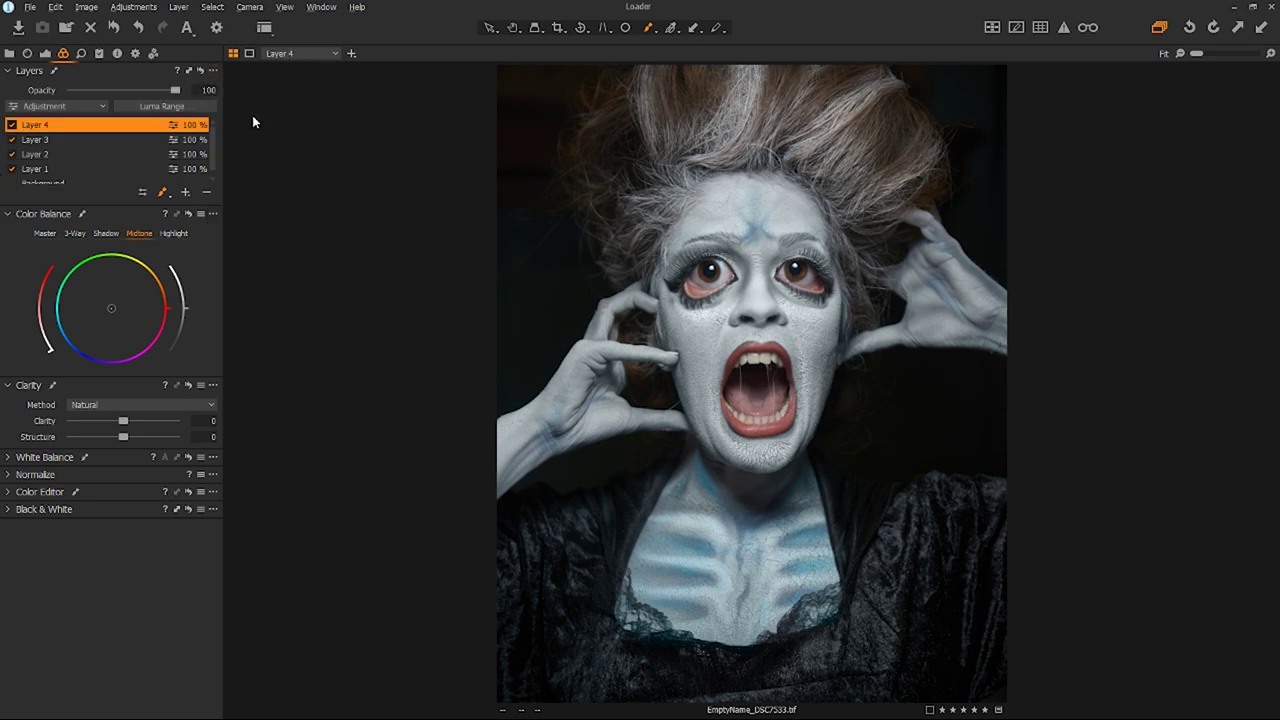
{"action": "left_click", "coordinate": [186, 194]}
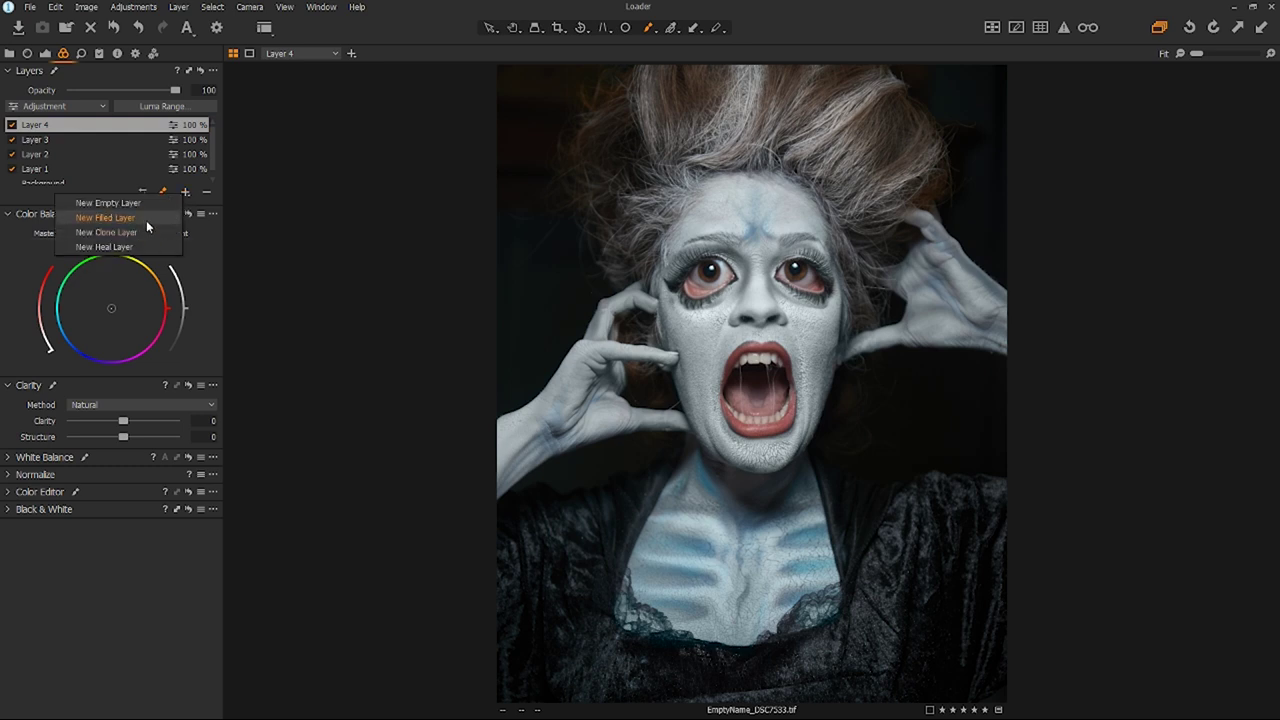
{"action": "left_click", "coordinate": [146, 220]}
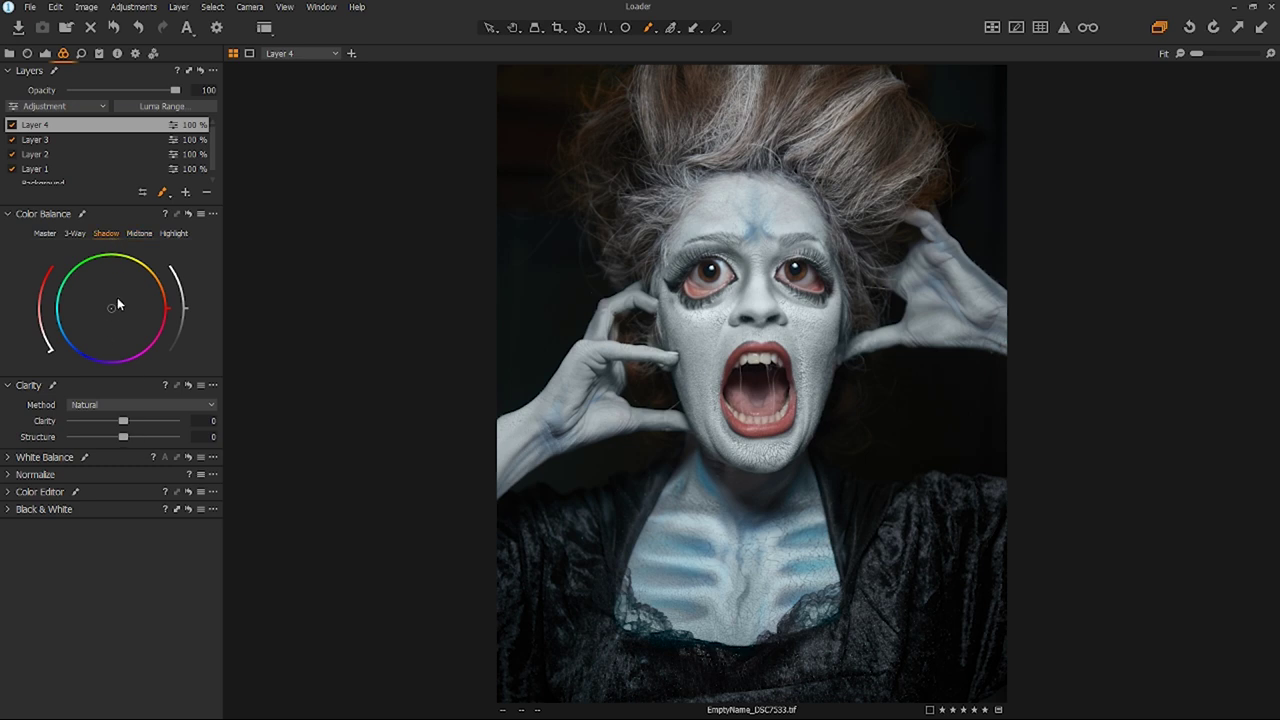
Step: Tint the shadows toward cyan-blue, trying and resetting midtone and overall colour shifts
{"action": "mouse_move", "coordinate": [112, 310]}
{"action": "left_mouse_down"}
{"action": "mouse_move", "coordinate": [93, 322]}
{"action": "mouse_move", "coordinate": [128, 334]}
{"action": "mouse_move", "coordinate": [84, 314]}
{"action": "mouse_move", "coordinate": [93, 319]}
{"action": "left_mouse_up"}
{"action": "mouse_move", "coordinate": [40, 322]}
{"action": "left_mouse_down"}
{"action": "mouse_move", "coordinate": [40, 288]}
{"action": "mouse_move", "coordinate": [53, 341]}
{"action": "mouse_move", "coordinate": [52, 326]}
{"action": "left_mouse_up"}
{"action": "left_click", "coordinate": [140, 235]}
{"action": "left_click_drag", "start_coordinate": [111, 309], "coordinate": [131, 298]}
{"action": "double_click", "coordinate": [137, 294]}
{"action": "left_click", "coordinate": [45, 233]}
{"action": "left_click_drag", "start_coordinate": [114, 309], "coordinate": [132, 301]}
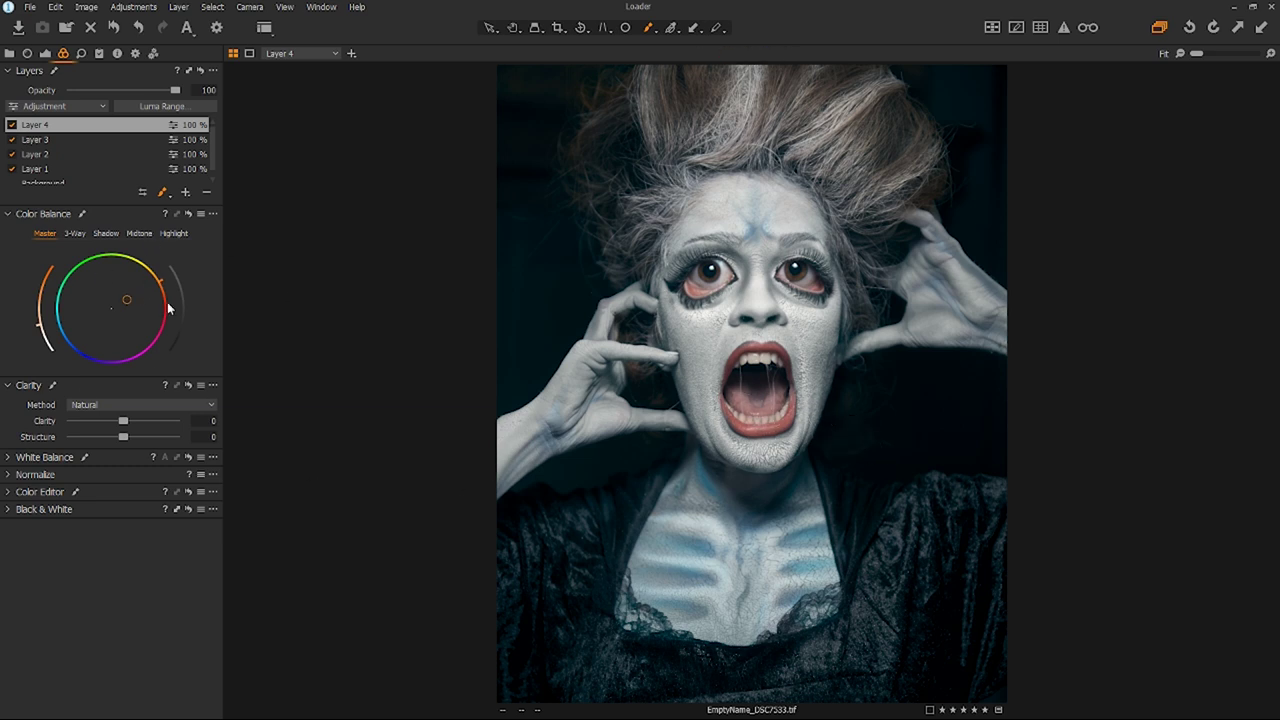
{"action": "double_click", "coordinate": [127, 302]}
{"action": "mouse_move", "coordinate": [111, 308]}
{"action": "left_mouse_down"}
{"action": "mouse_move", "coordinate": [98, 326]}
{"action": "mouse_move", "coordinate": [112, 321]}
{"action": "mouse_move", "coordinate": [84, 302]}
{"action": "mouse_move", "coordinate": [96, 318]}
{"action": "left_mouse_up"}
{"action": "double_click", "coordinate": [100, 312]}
Step: Warm the highlights slightly and refine the shadow tint to a softer teal
{"action": "left_click", "coordinate": [169, 233]}
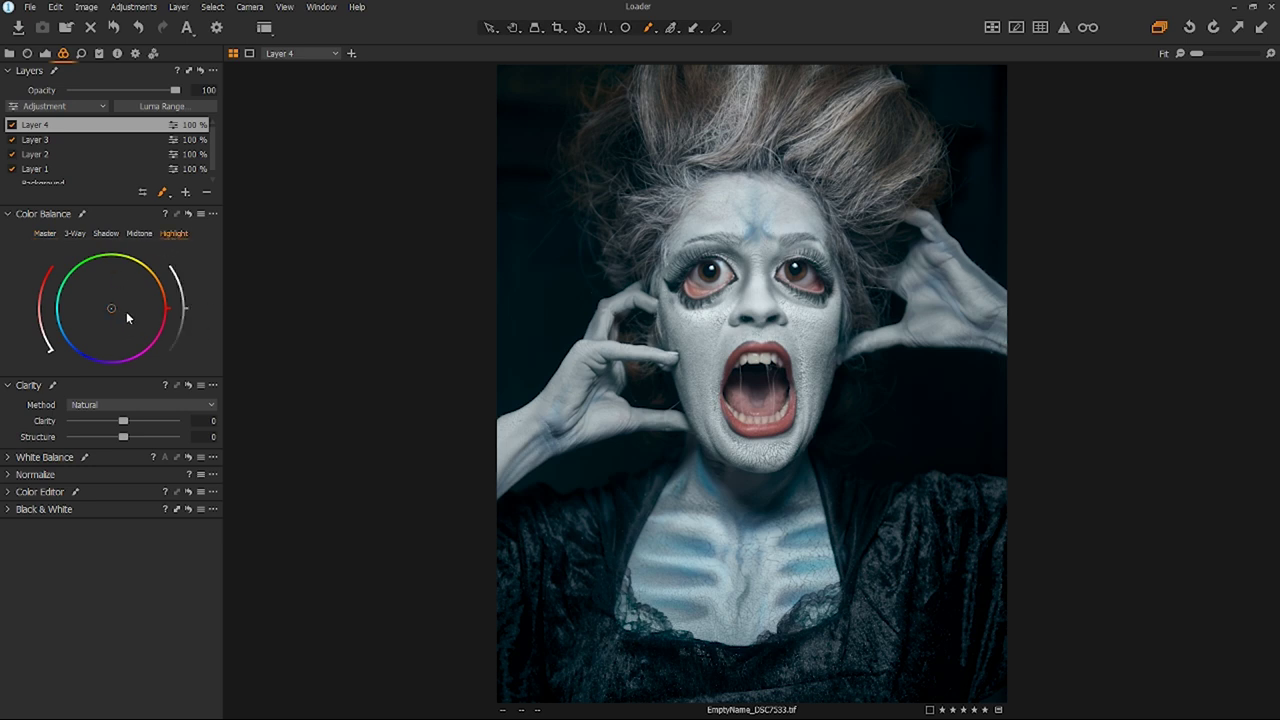
{"action": "left_click_drag", "start_coordinate": [111, 311], "coordinate": [133, 299]}
{"action": "left_click", "coordinate": [44, 234]}
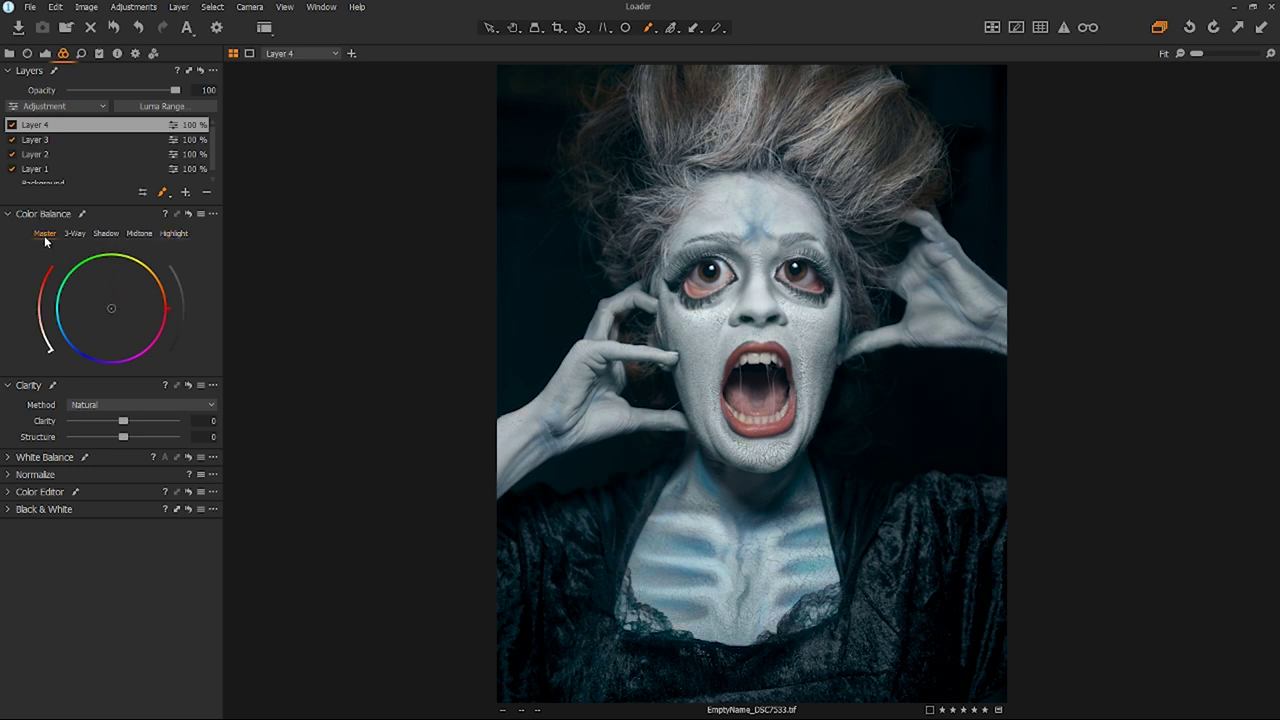
{"action": "left_click", "coordinate": [104, 233]}
{"action": "left_click_drag", "start_coordinate": [99, 318], "coordinate": [134, 288]}
{"action": "mouse_move", "coordinate": [78, 318]}
{"action": "left_mouse_down"}
{"action": "mouse_move", "coordinate": [96, 324]}
{"action": "mouse_move", "coordinate": [86, 320]}
{"action": "mouse_move", "coordinate": [102, 310]}
{"action": "left_mouse_up"}
Step: Disable the Photoshop TIFF recipe, enable eCO, JPEG 100% and Portfolio exports, apply a metadata preset
{"action": "left_click", "coordinate": [135, 53]}
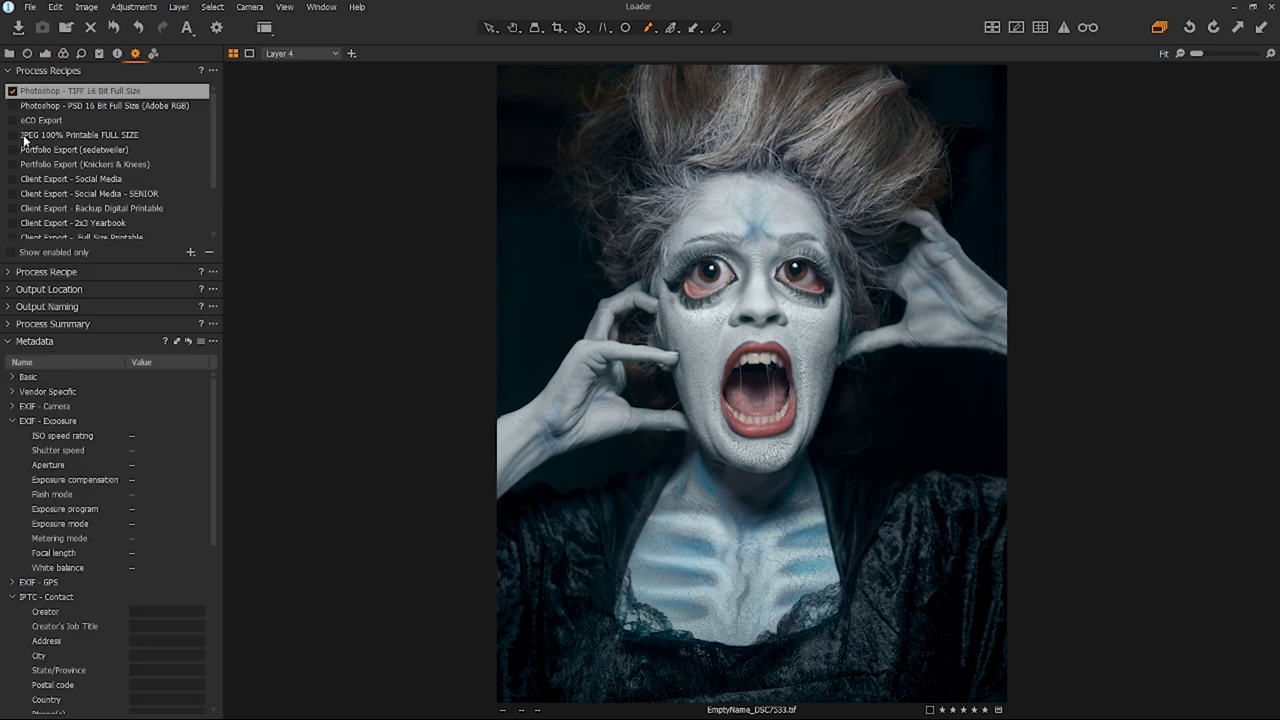
{"action": "left_click", "coordinate": [12, 91]}
{"action": "left_click", "coordinate": [12, 120]}
{"action": "left_click", "coordinate": [12, 134]}
{"action": "left_click", "coordinate": [12, 149]}
{"action": "left_click", "coordinate": [85, 149]}
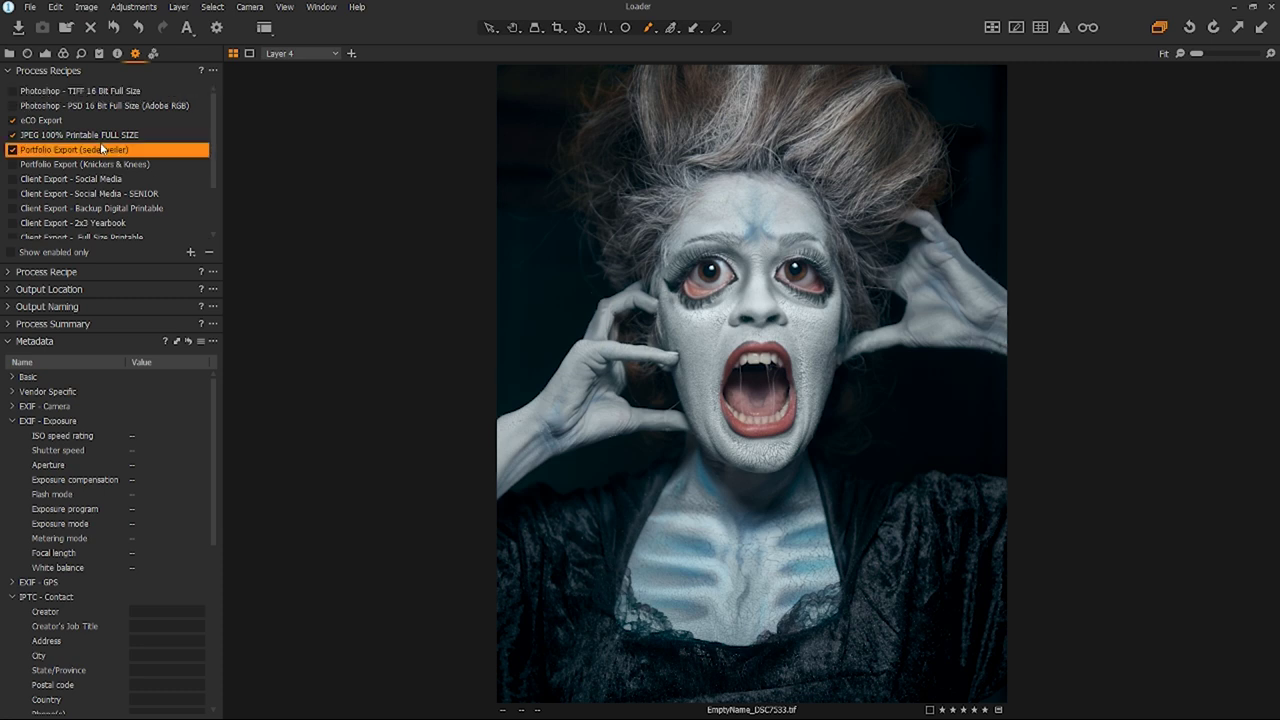
{"action": "left_click", "coordinate": [201, 341]}
{"action": "left_click", "coordinate": [235, 360]}
Step: Place the Portfolio recipe's signature watermark to the right of the face
{"action": "left_click", "coordinate": [45, 276]}
{"action": "left_click", "coordinate": [183, 289]}
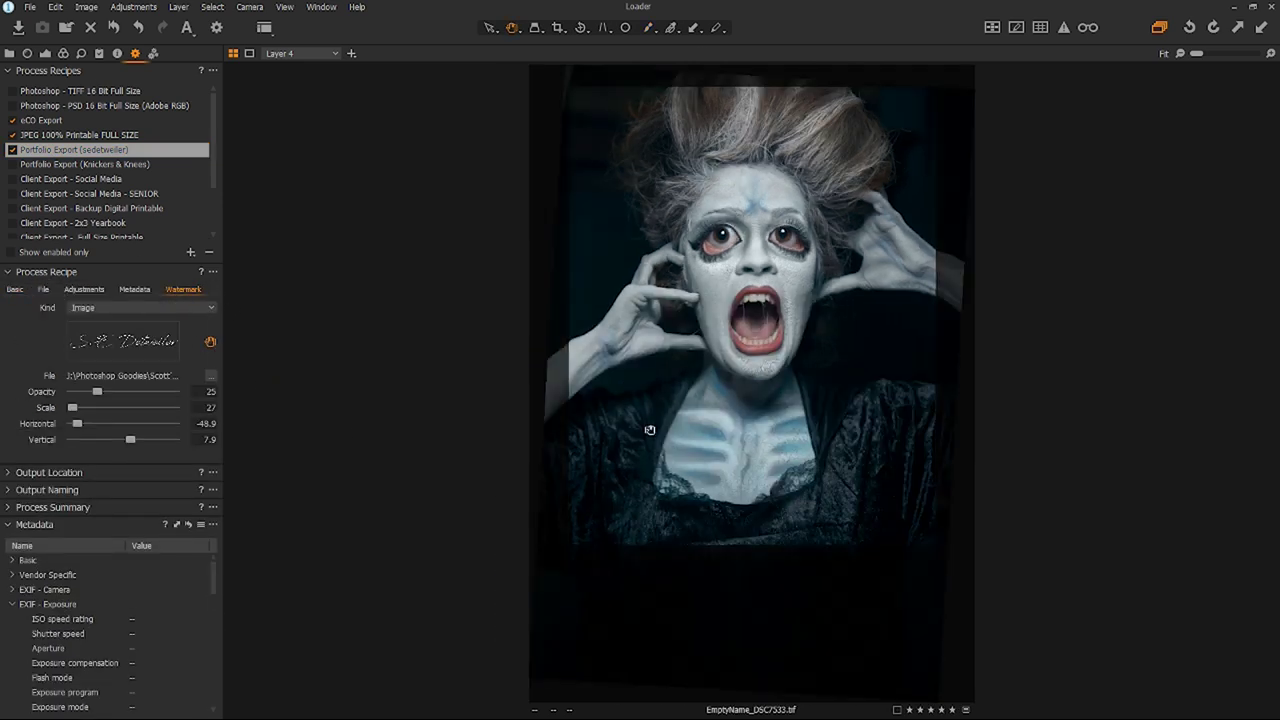
{"action": "left_click_drag", "start_coordinate": [738, 484], "coordinate": [1023, 442]}
{"action": "left_click", "coordinate": [492, 29]}
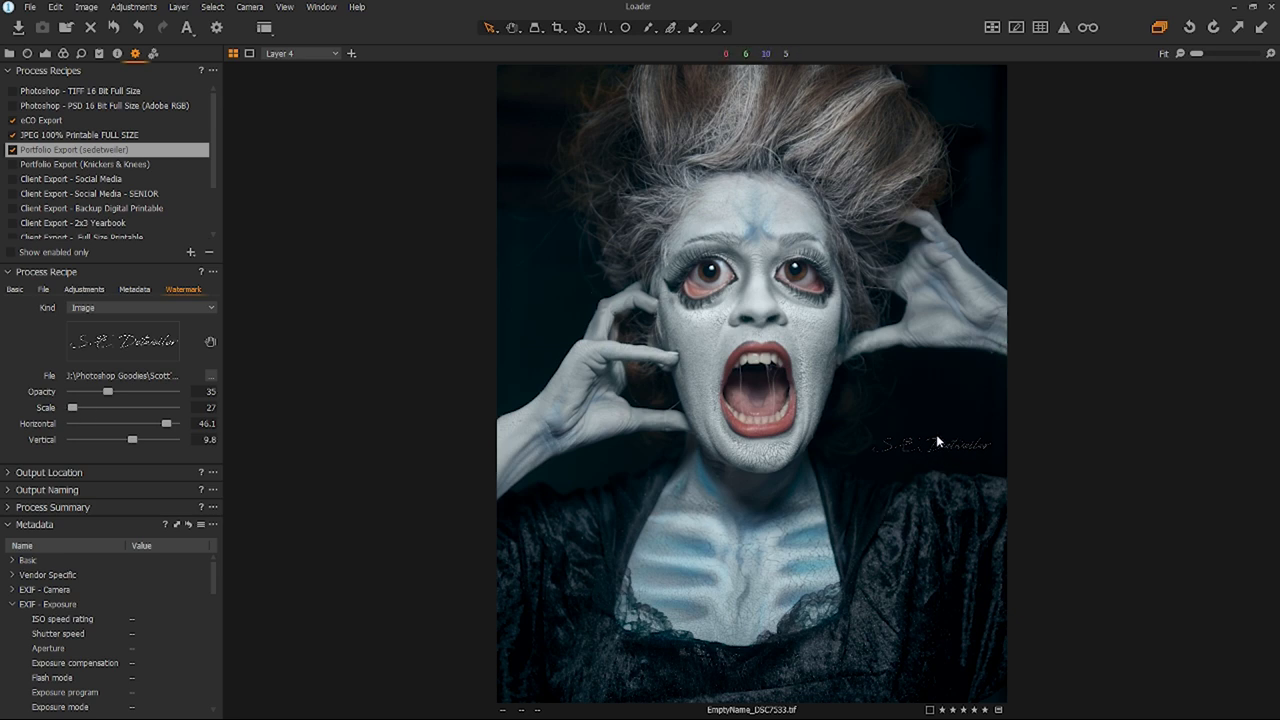
{"action": "left_click", "coordinate": [210, 341]}
{"action": "left_click_drag", "start_coordinate": [896, 431], "coordinate": [903, 438]}
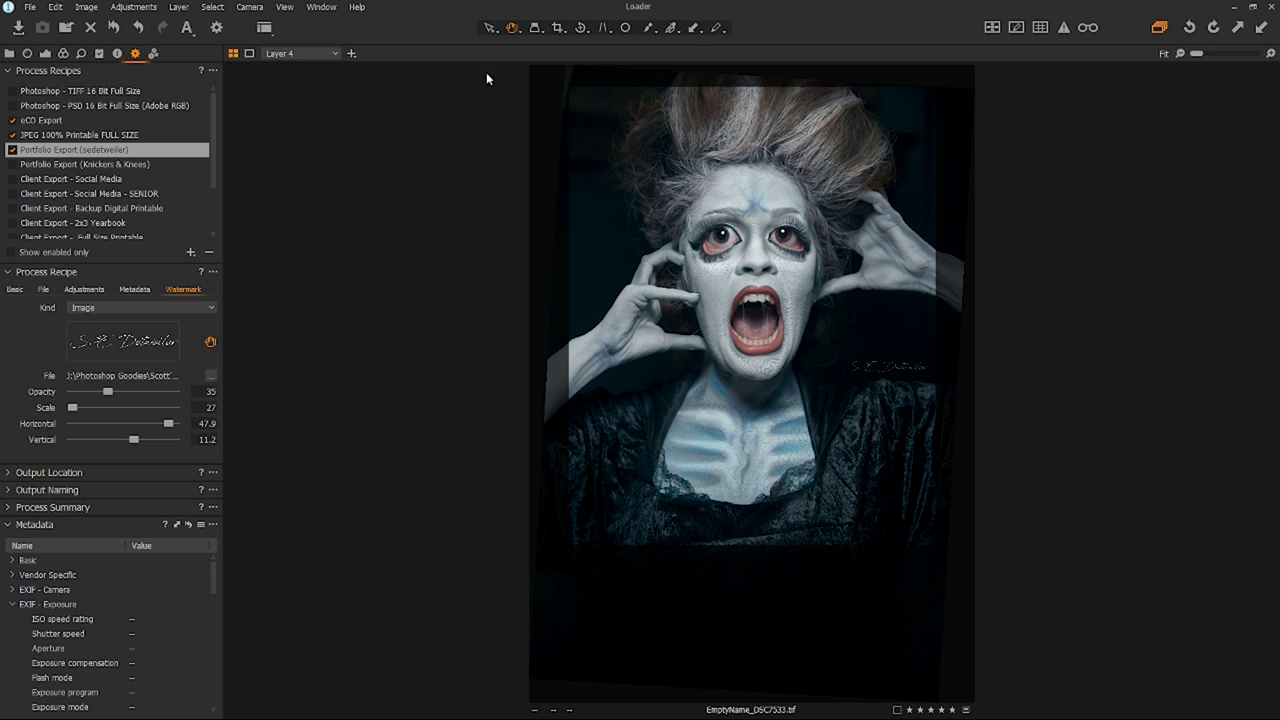
{"action": "left_click", "coordinate": [489, 30]}
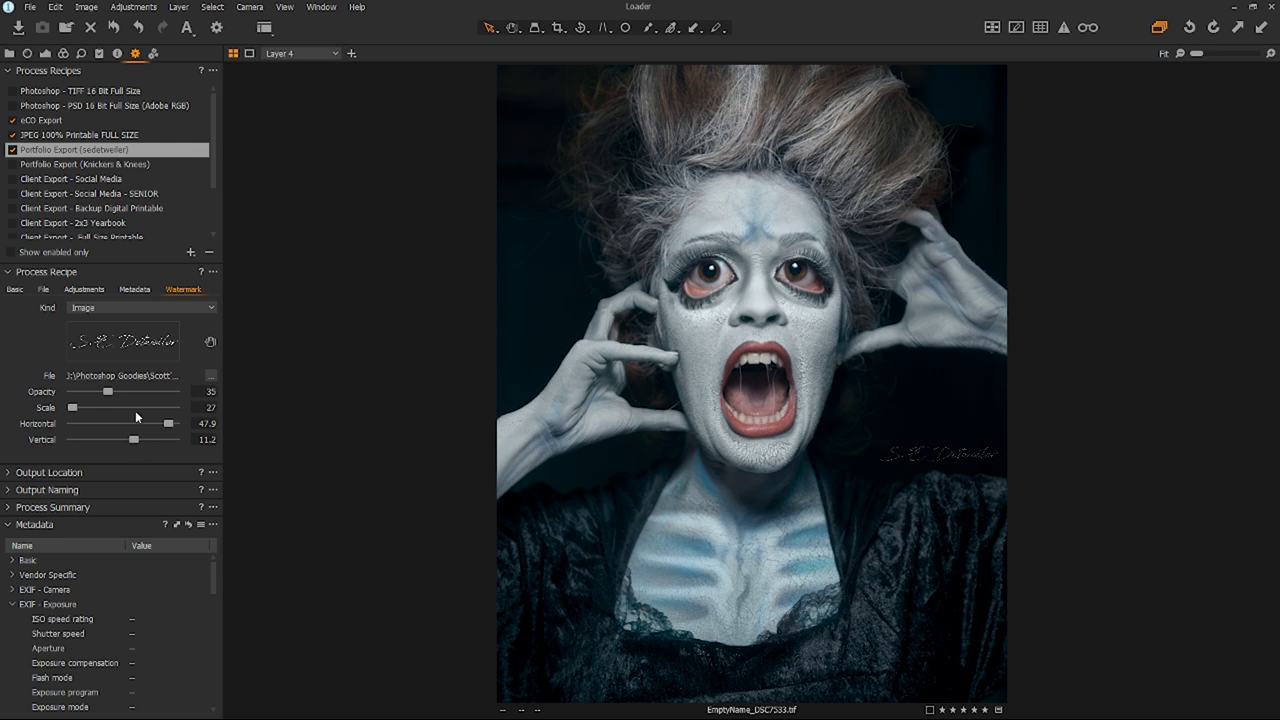
Step: Set the watermark to Scale 25 and Opacity 38, keeping it right of the face
{"action": "left_click_drag", "start_coordinate": [77, 412], "coordinate": [74, 410]}
{"action": "left_click_drag", "start_coordinate": [100, 398], "coordinate": [111, 398]}
{"action": "left_click", "coordinate": [211, 343]}
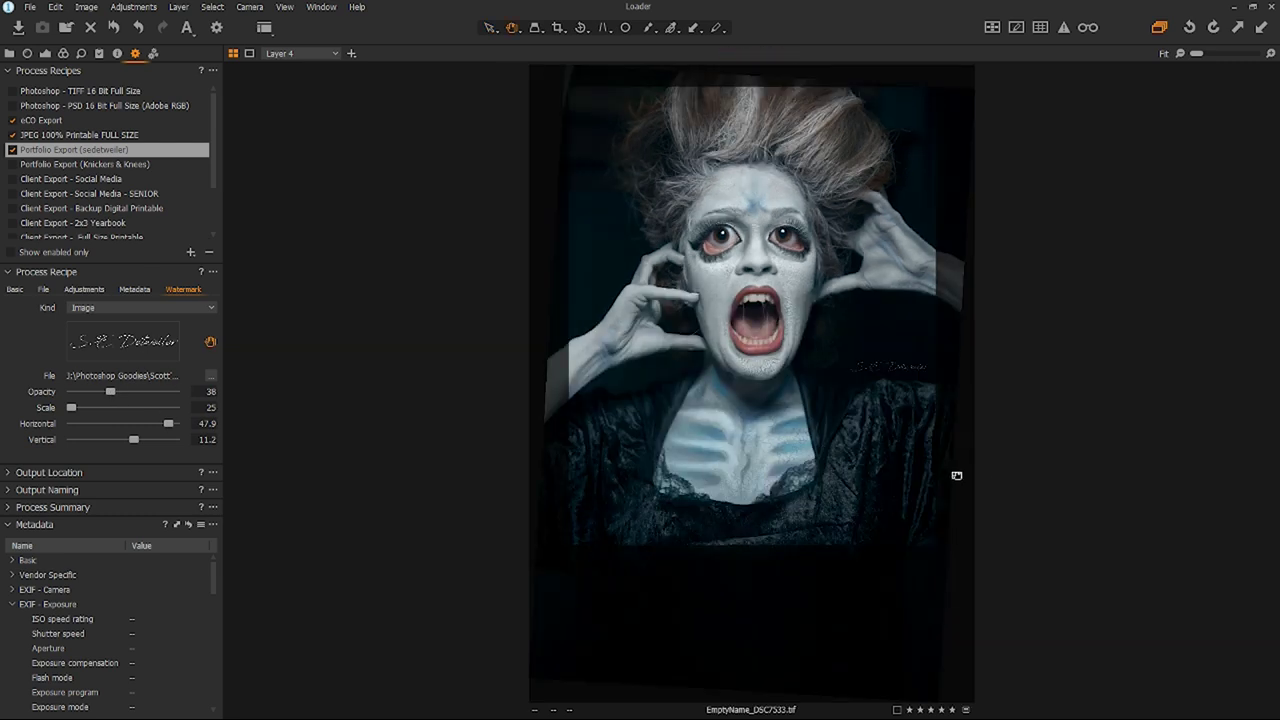
{"action": "left_click_drag", "start_coordinate": [857, 458], "coordinate": [606, 484]}
{"action": "left_click_drag", "start_coordinate": [643, 441], "coordinate": [974, 397]}
{"action": "left_click", "coordinate": [490, 27]}
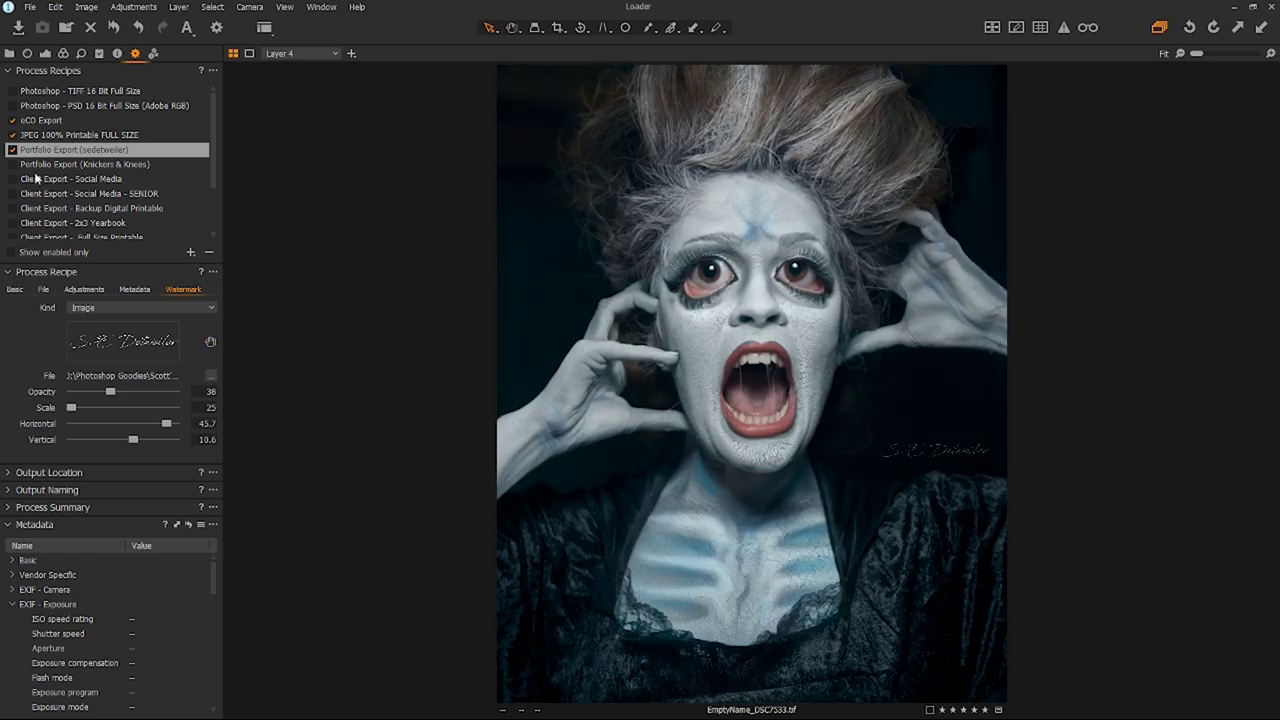